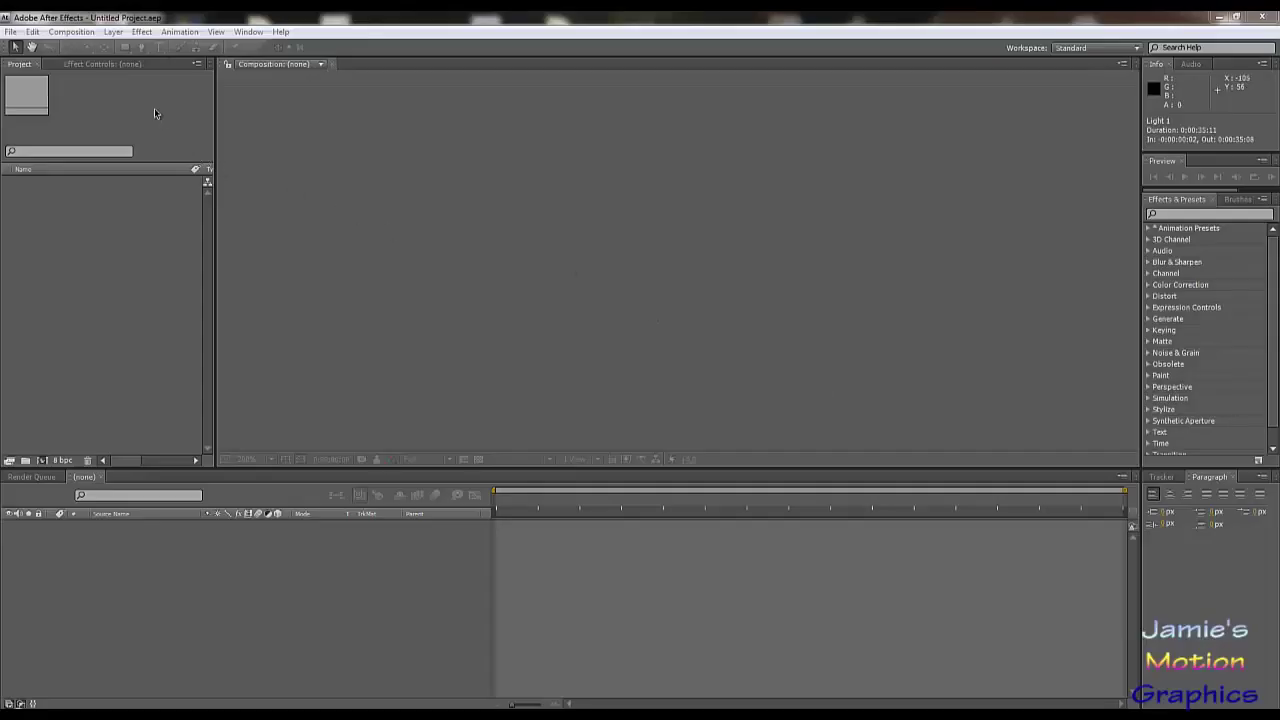
Create a new 1280 x 720 composition at 30 frames per second with a duration of 0:00:30:00.
{"action": "left_click", "coordinate": [68, 32]}
{"action": "left_click", "coordinate": [86, 45]}
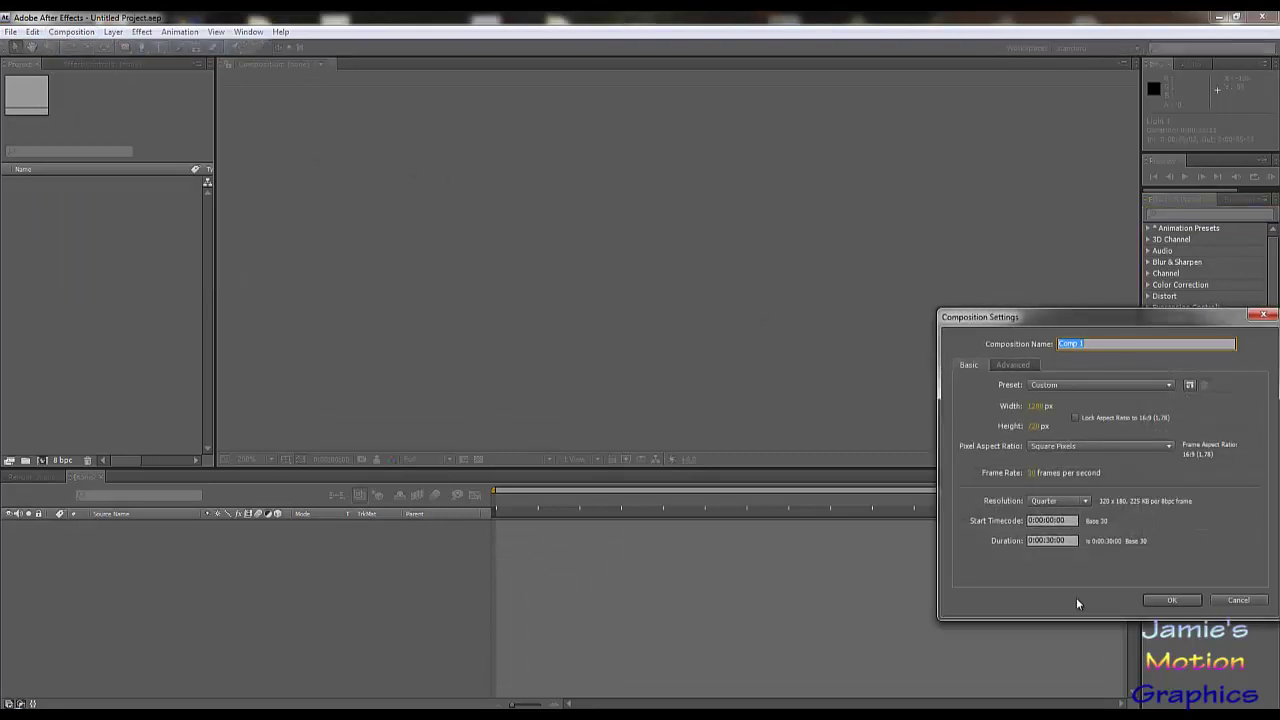
{"action": "left_click", "coordinate": [1155, 600]}
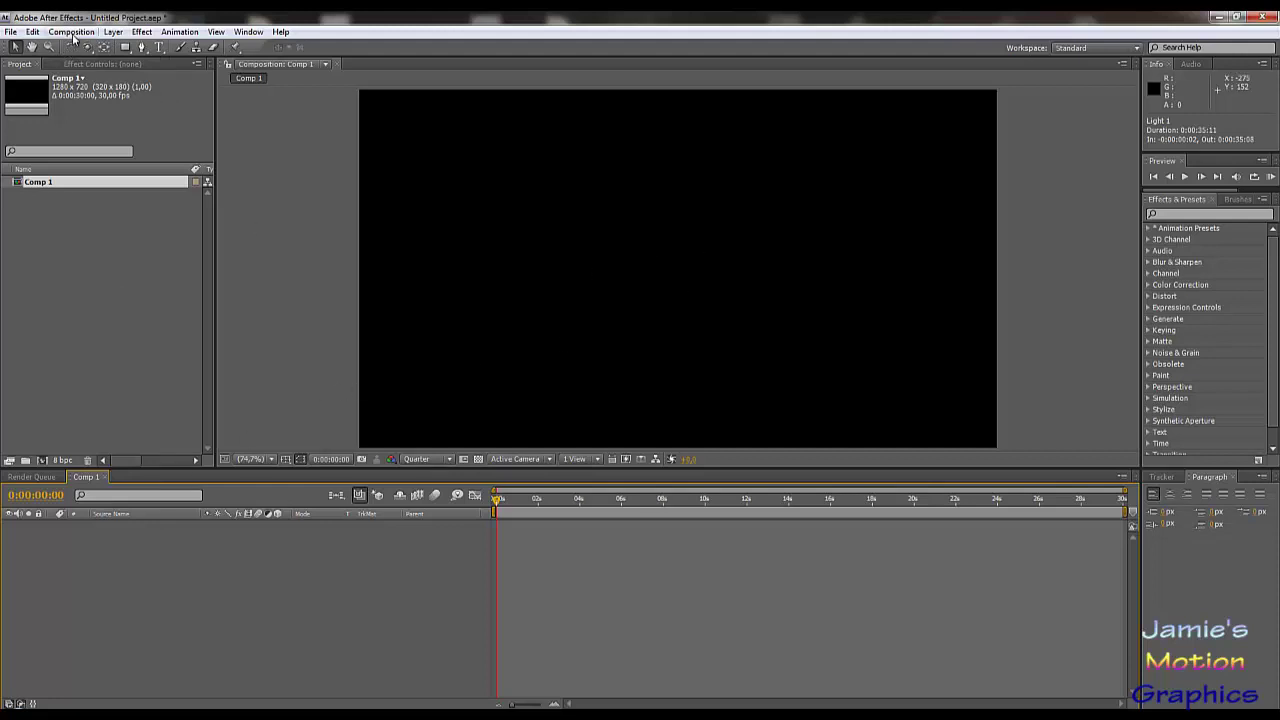
Import the Logo image from the 13 Puzzle folder and add it to the composition as a layer.
{"action": "left_click", "coordinate": [11, 32]}
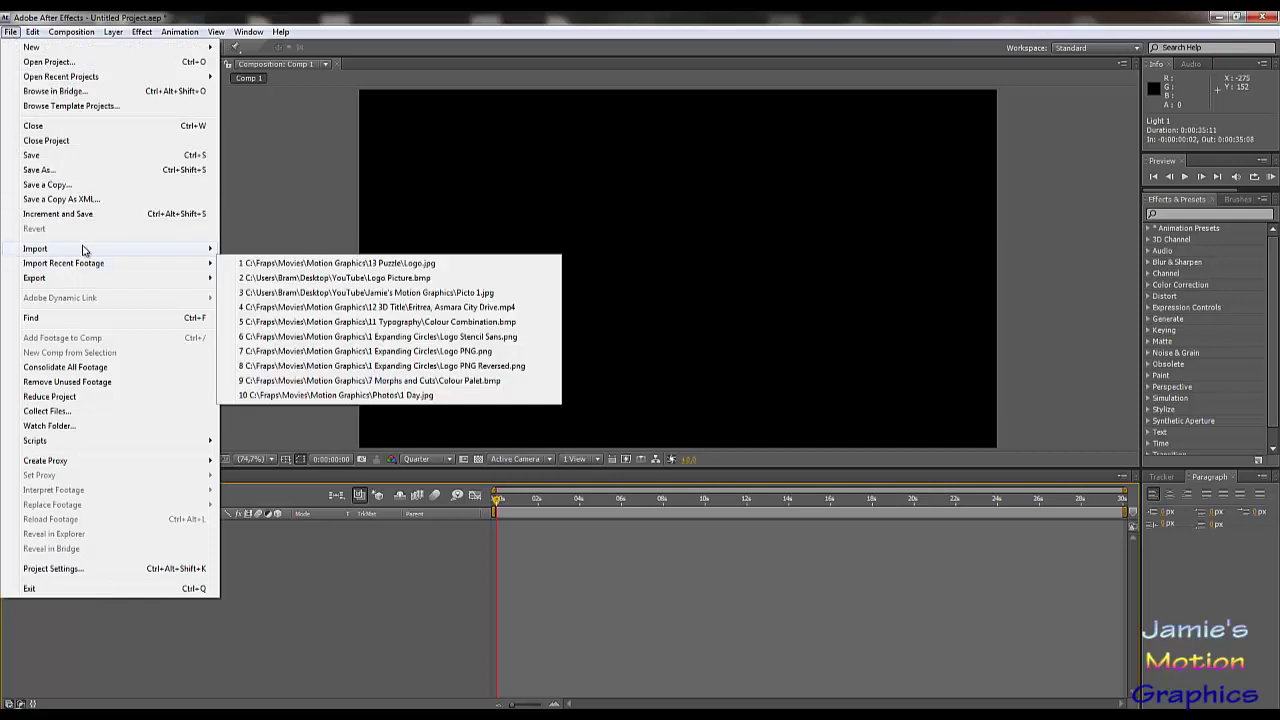
{"action": "mouse_move", "coordinate": [171, 250]}
{"action": "left_click", "coordinate": [239, 249]}
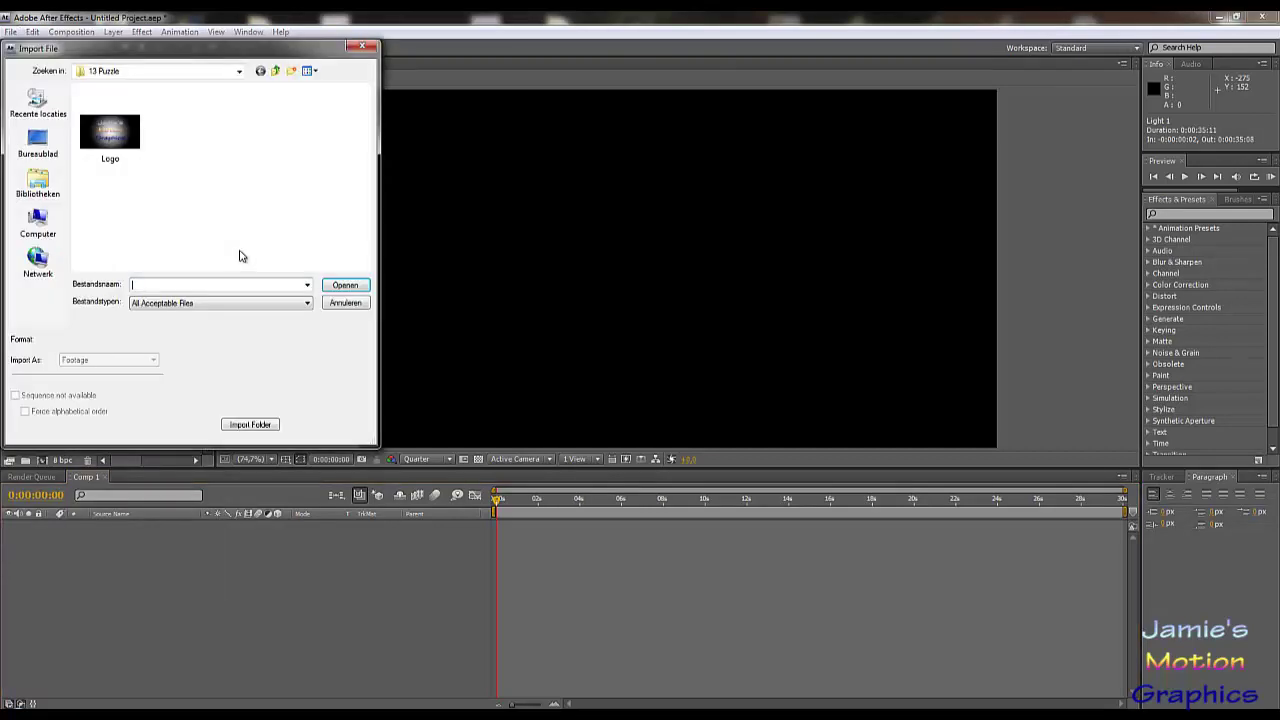
{"action": "left_click", "coordinate": [120, 142]}
{"action": "double_click", "coordinate": [120, 142]}
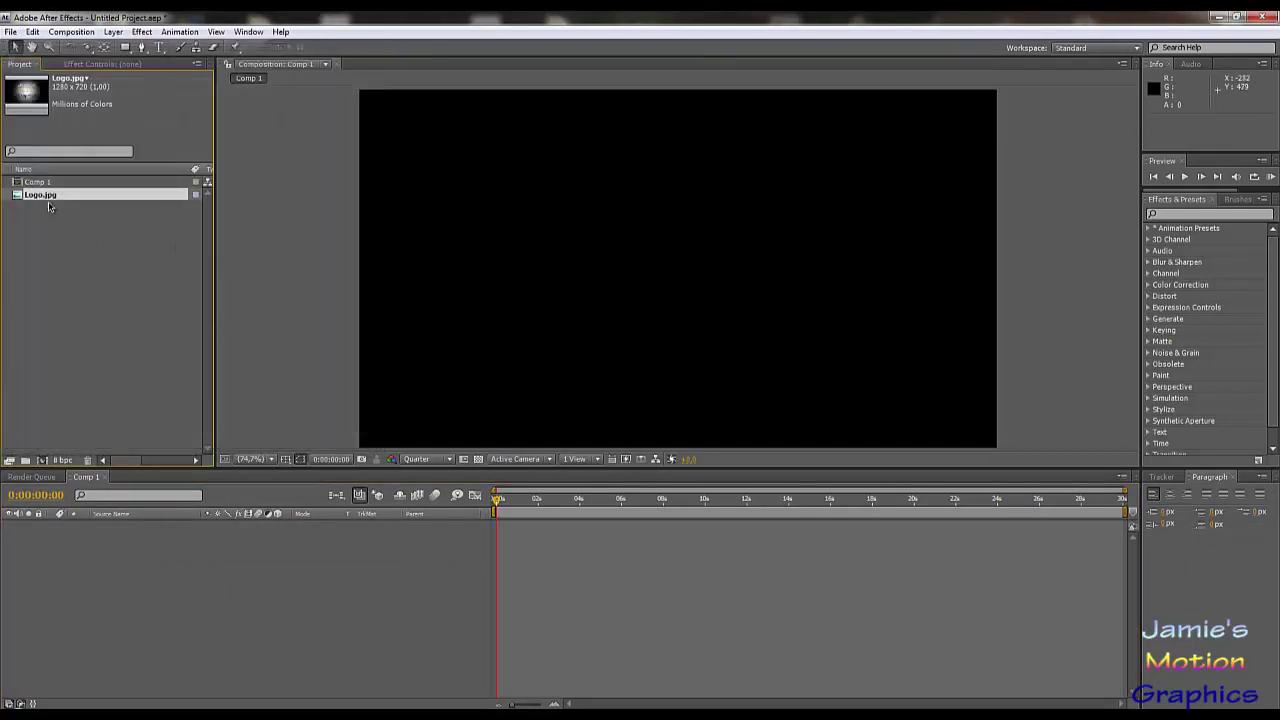
{"action": "left_click_drag", "start_coordinate": [116, 430], "coordinate": [126, 541]}
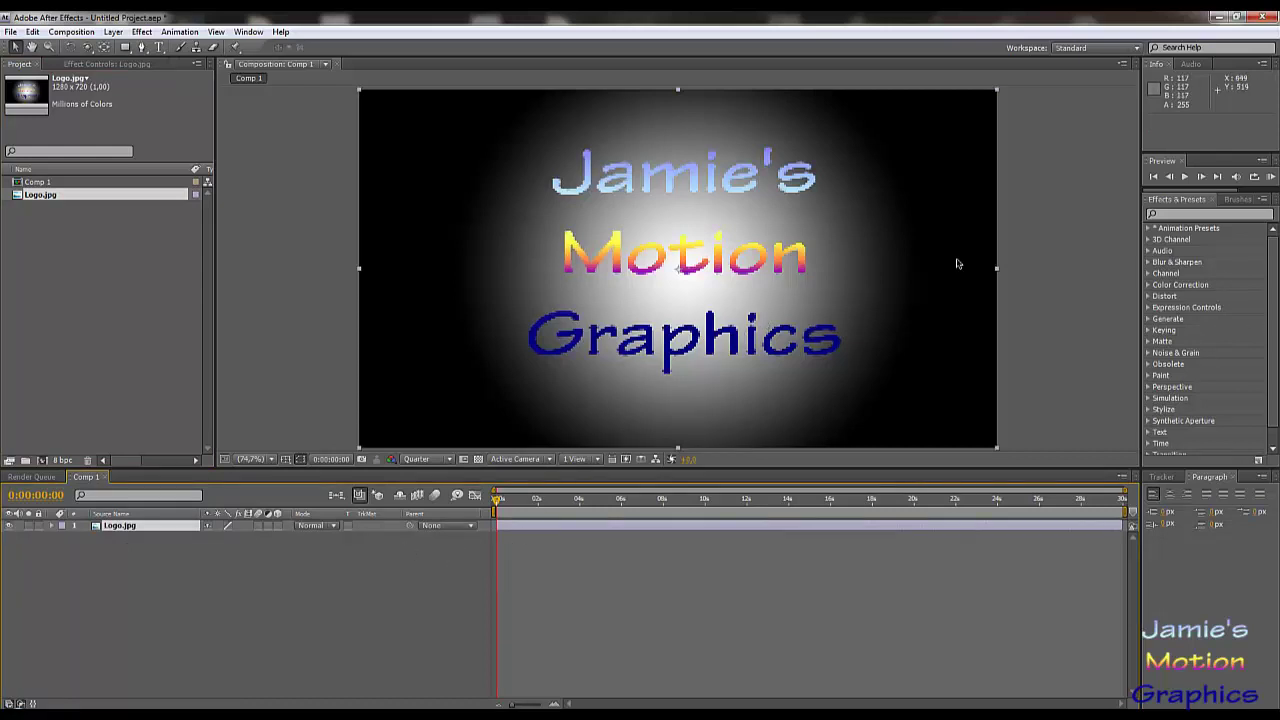
Find the Shatter effect and apply it to the Logo.jpg layer.
{"action": "left_click", "coordinate": [1174, 216]}
{"action": "type", "text": "sh"}
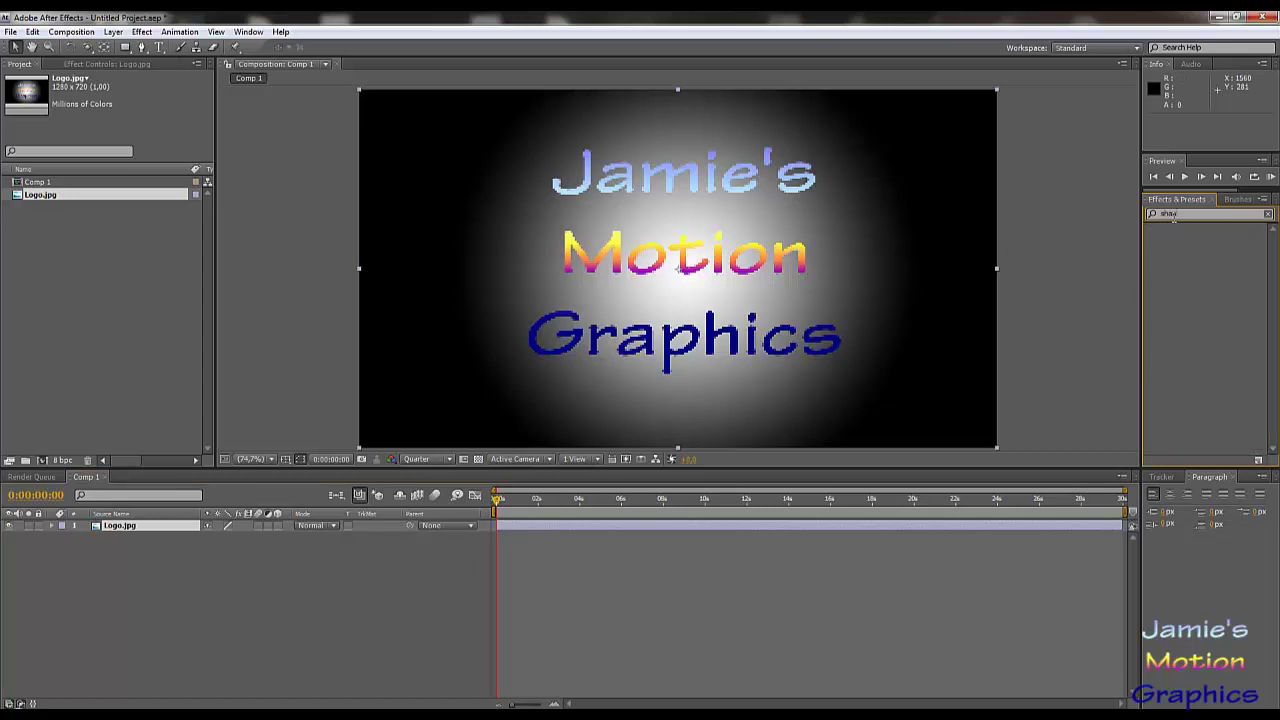
{"action": "type", "text": "atter"}
{"action": "left_click_drag", "start_coordinate": [1189, 239], "coordinate": [145, 528]}
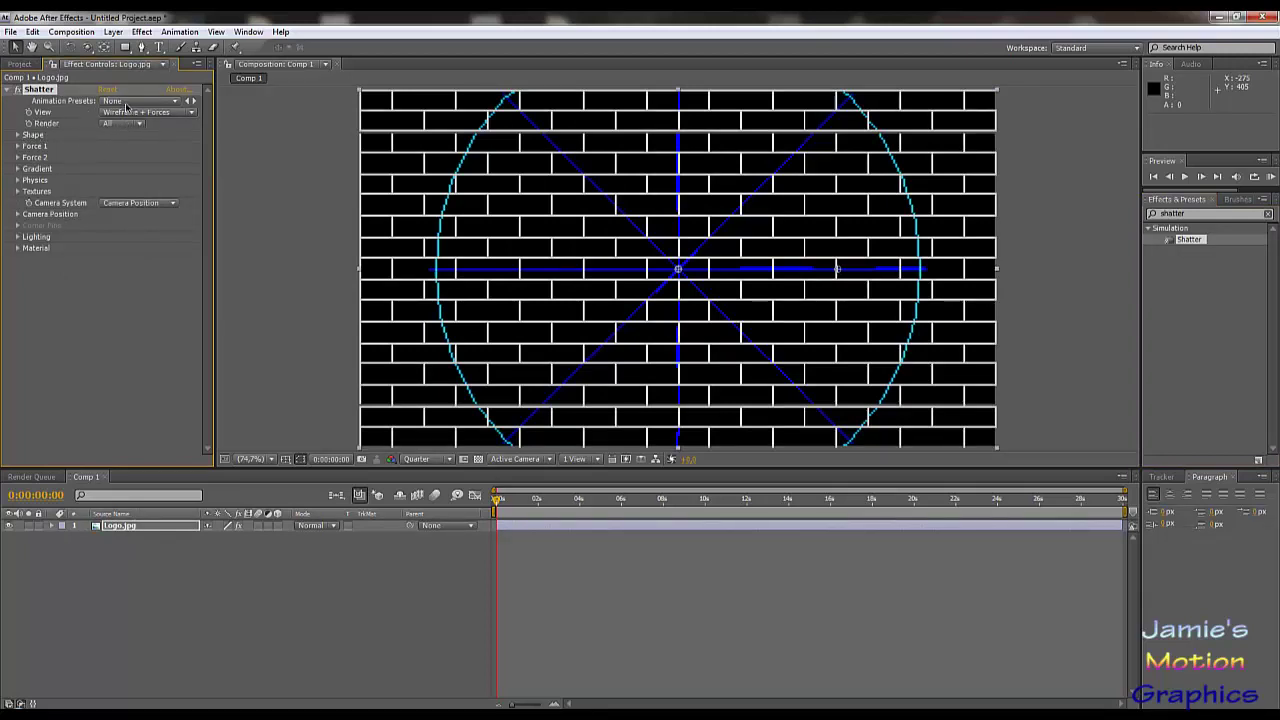
Set the Shatter shape pattern to Puzzle and its view to Rendered, keeping Render at All.
{"action": "left_click", "coordinate": [17, 135]}
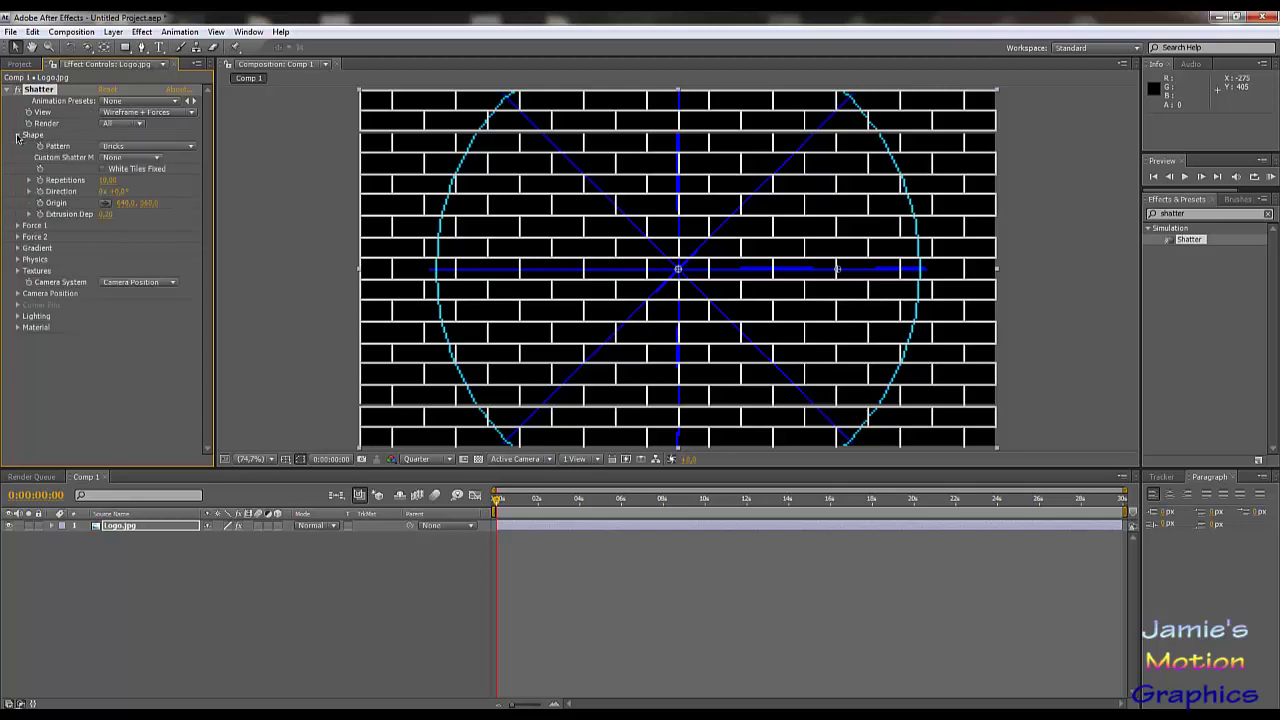
{"action": "left_click", "coordinate": [156, 148]}
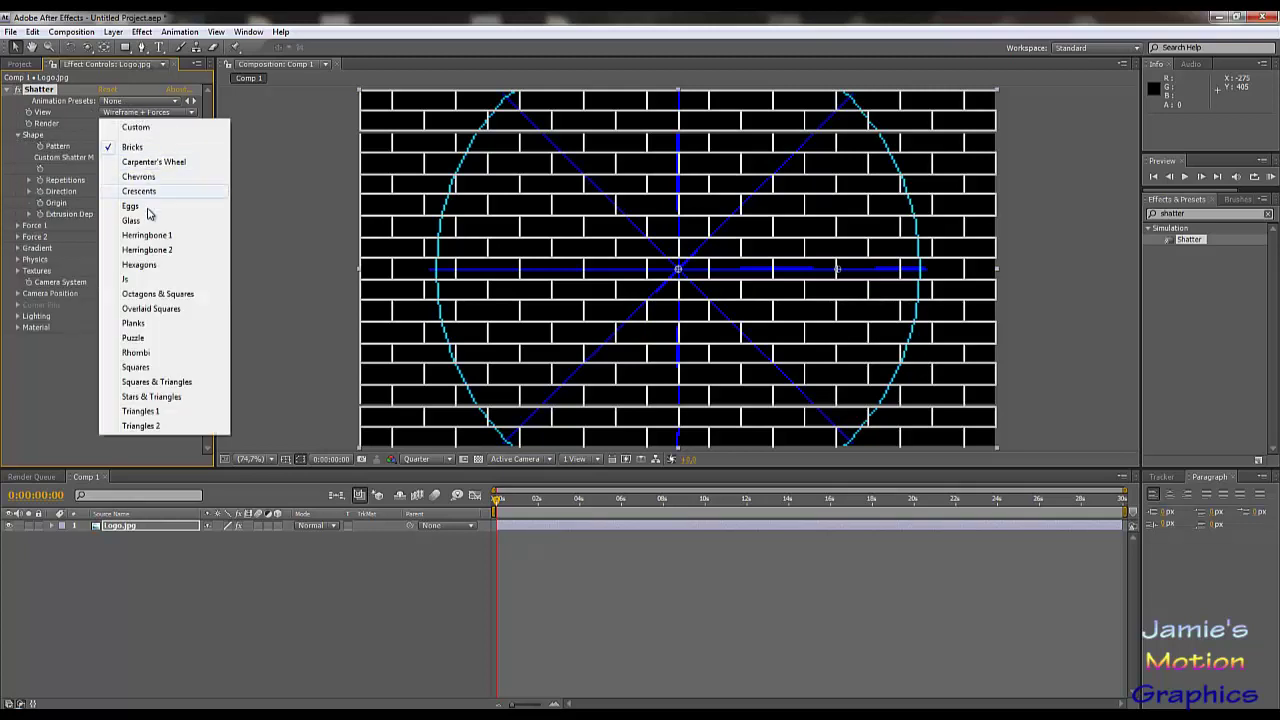
{"action": "left_click", "coordinate": [135, 338]}
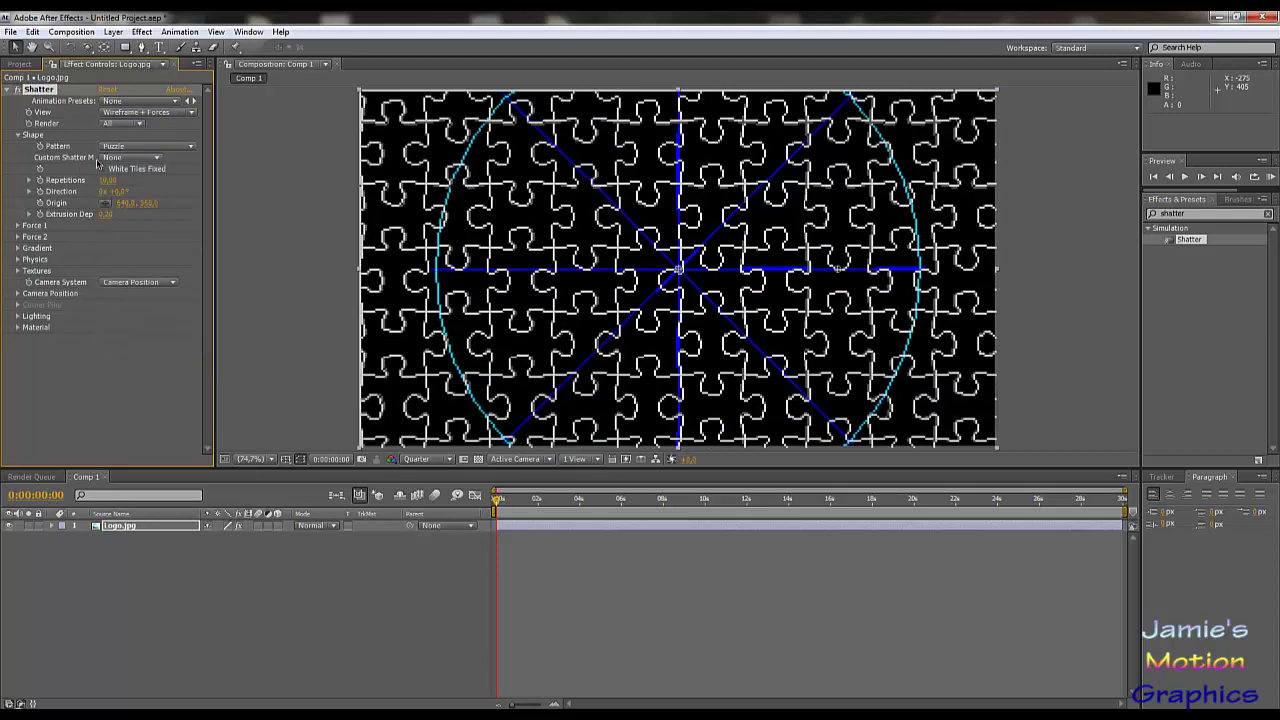
{"action": "left_click", "coordinate": [119, 124]}
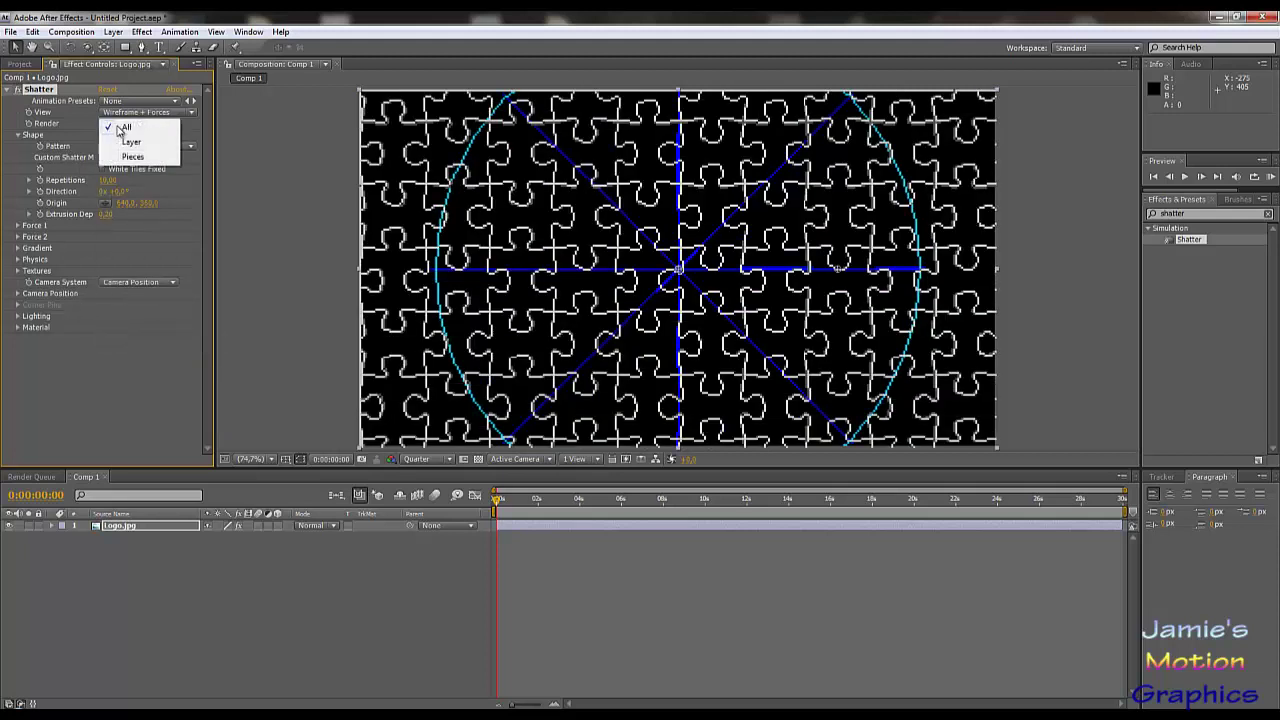
{"action": "left_click", "coordinate": [119, 128]}
{"action": "left_click", "coordinate": [122, 115]}
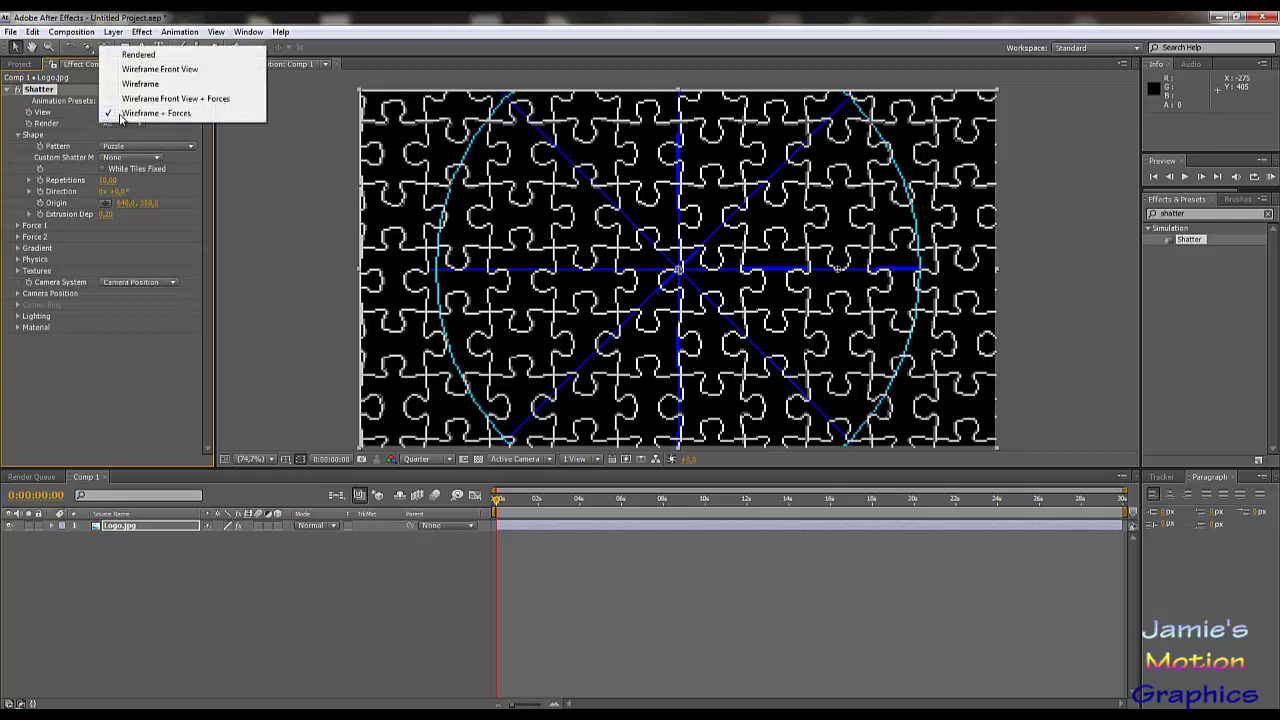
{"action": "left_click", "coordinate": [138, 55]}
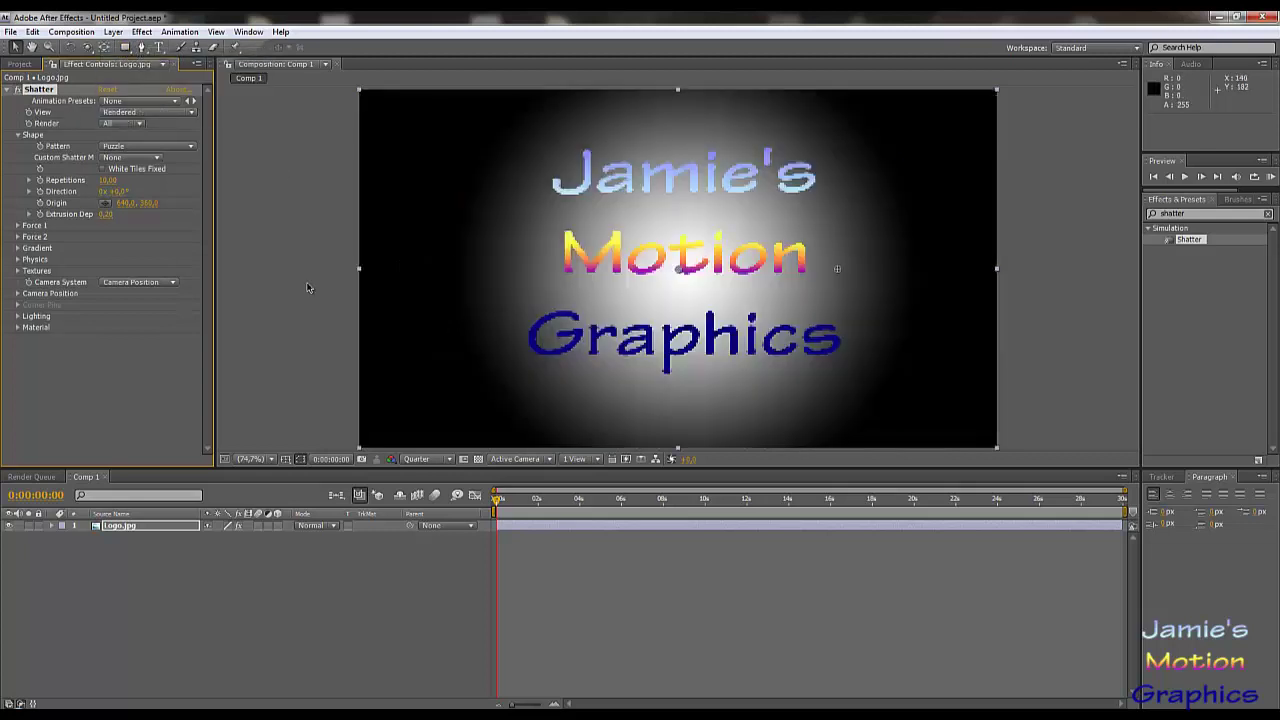
Set Shatter's Force 1 to depth 0.10, radius 0.60 and strength -0.40.
{"action": "left_click", "coordinate": [18, 226]}
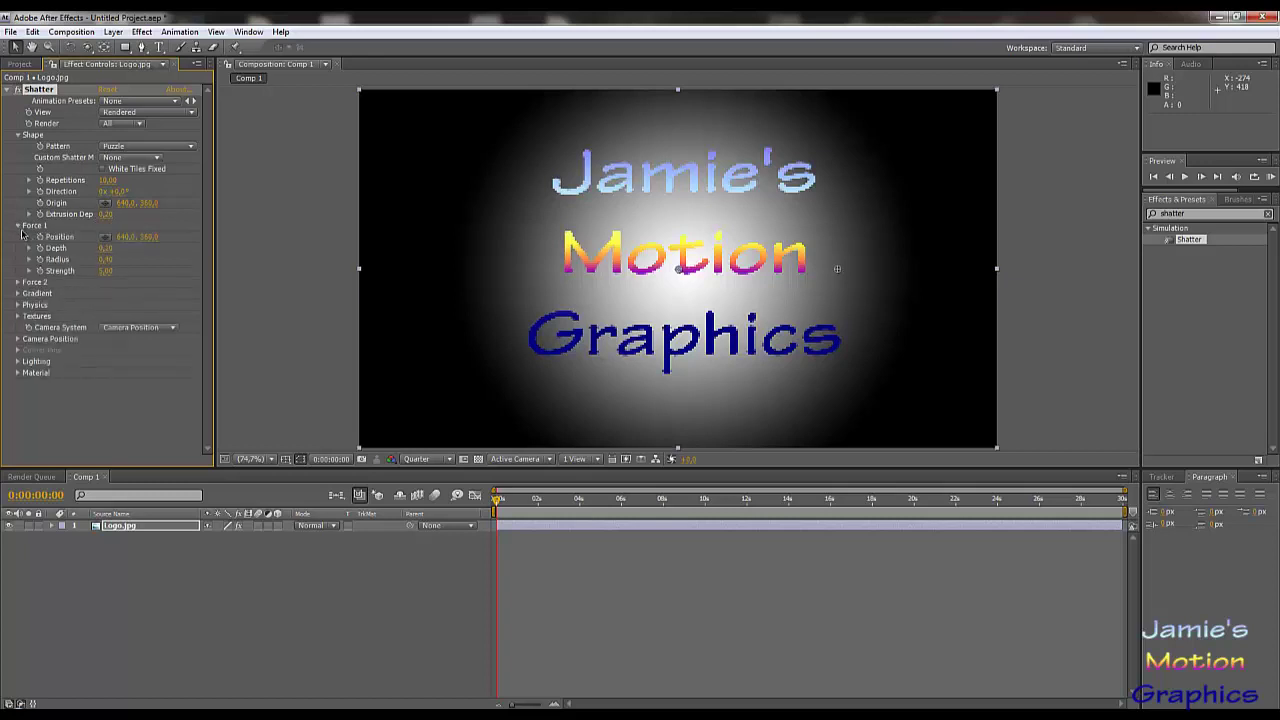
{"action": "left_click", "coordinate": [104, 271]}
{"action": "type", "text": "-0.4"}
{"action": "key", "text": "Return"}
{"action": "left_click", "coordinate": [105, 271]}
{"action": "key", "text": "Return"}
{"action": "left_click", "coordinate": [107, 259]}
{"action": "key", "text": "Return"}
Set the Shatter physics to gravity 0, randomness 0.50 and viscosity 0.
{"action": "left_click", "coordinate": [17, 305]}
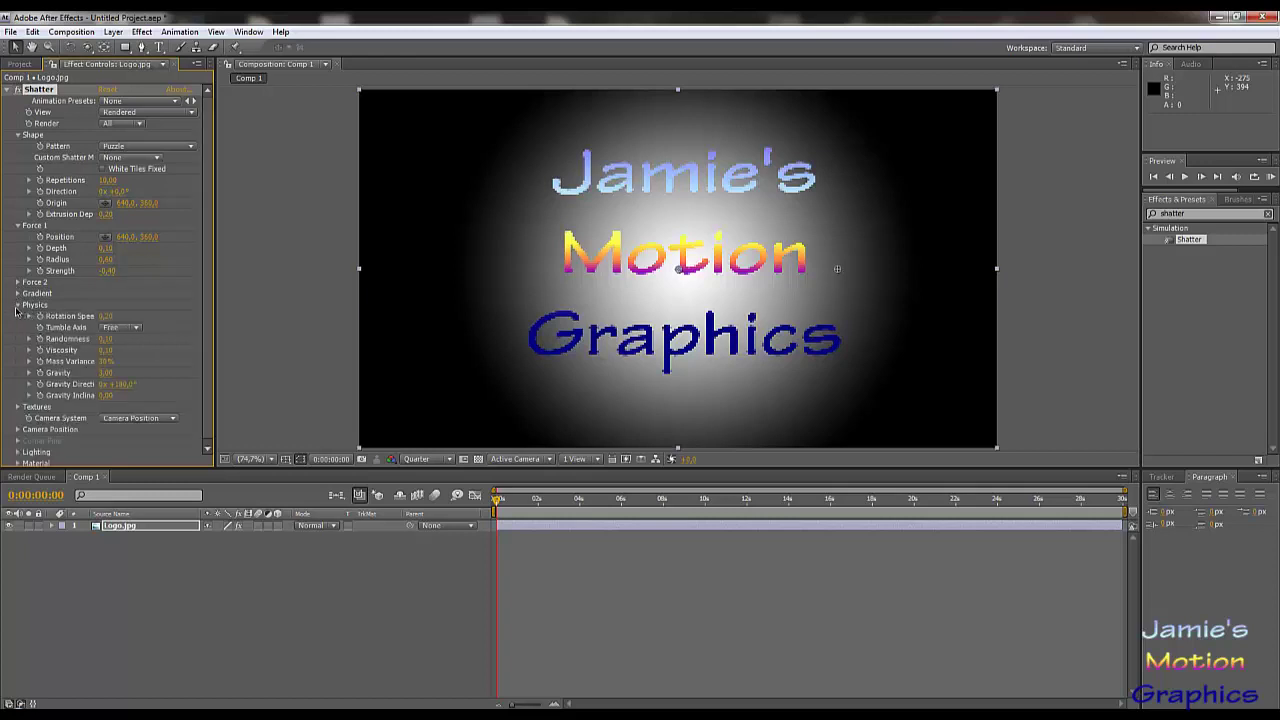
{"action": "left_click", "coordinate": [107, 374]}
{"action": "type", "text": "0"}
{"action": "key", "text": "Return"}
{"action": "left_click", "coordinate": [105, 339]}
{"action": "type", "text": "0,5"}
{"action": "key", "text": "Return"}
{"action": "left_click_drag", "start_coordinate": [104, 350], "coordinate": [90, 350]}
Move to a frame with scattered pieces and set Shatter's texture side mode and back mode to Color.
{"action": "scroll", "coordinate": [153, 361], "scroll_direction": "down", "scroll_amount": 1}
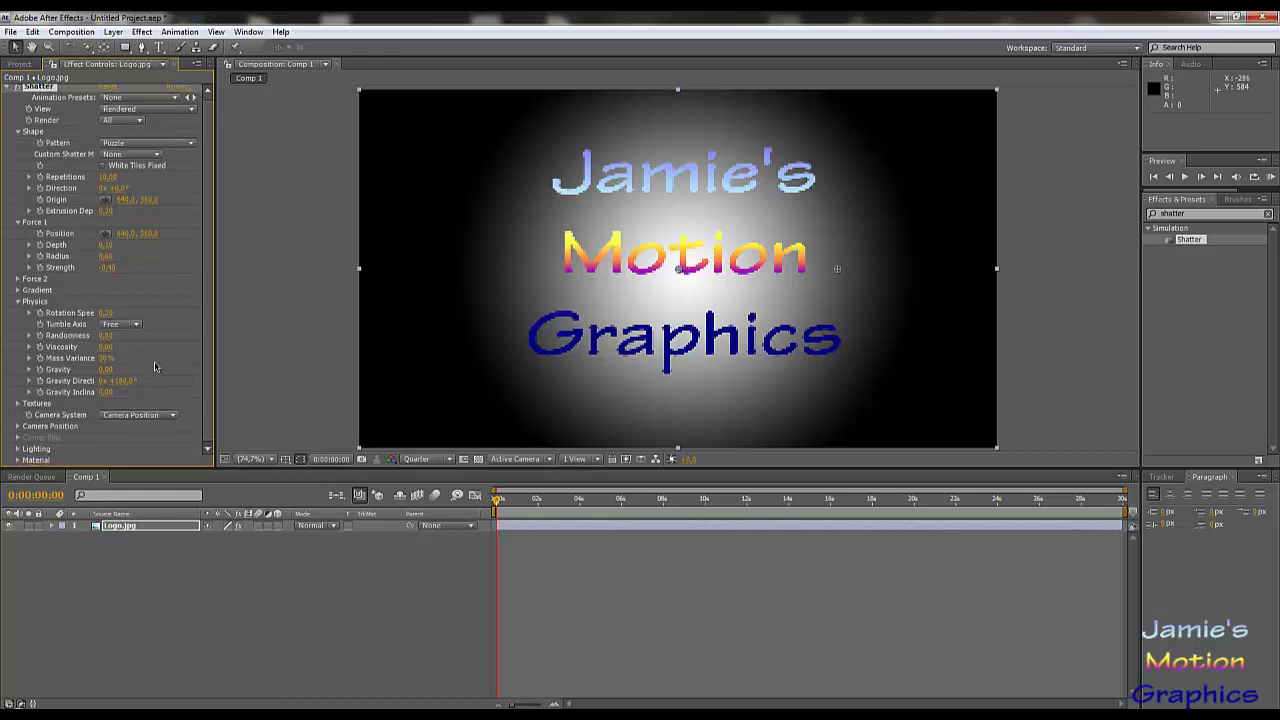
{"action": "left_click", "coordinate": [18, 403]}
{"action": "left_click_drag", "start_coordinate": [498, 500], "coordinate": [613, 514]}
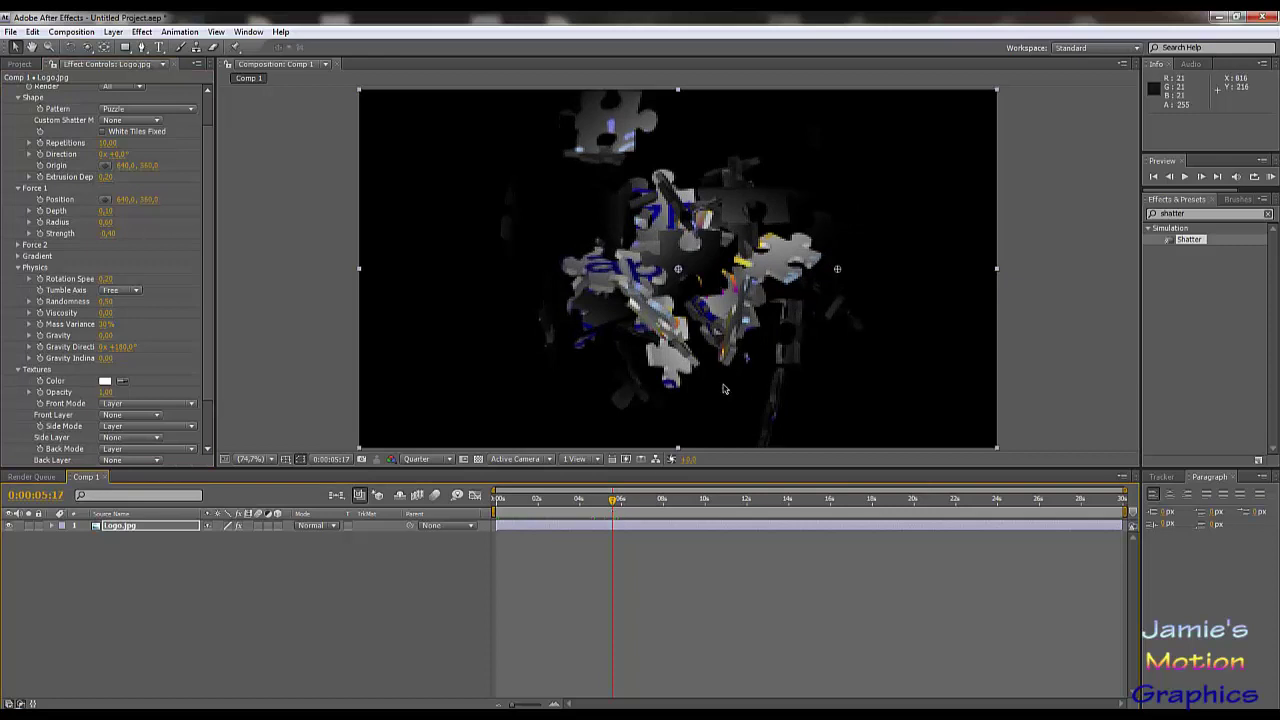
{"action": "left_click", "coordinate": [118, 426]}
{"action": "left_click", "coordinate": [118, 411]}
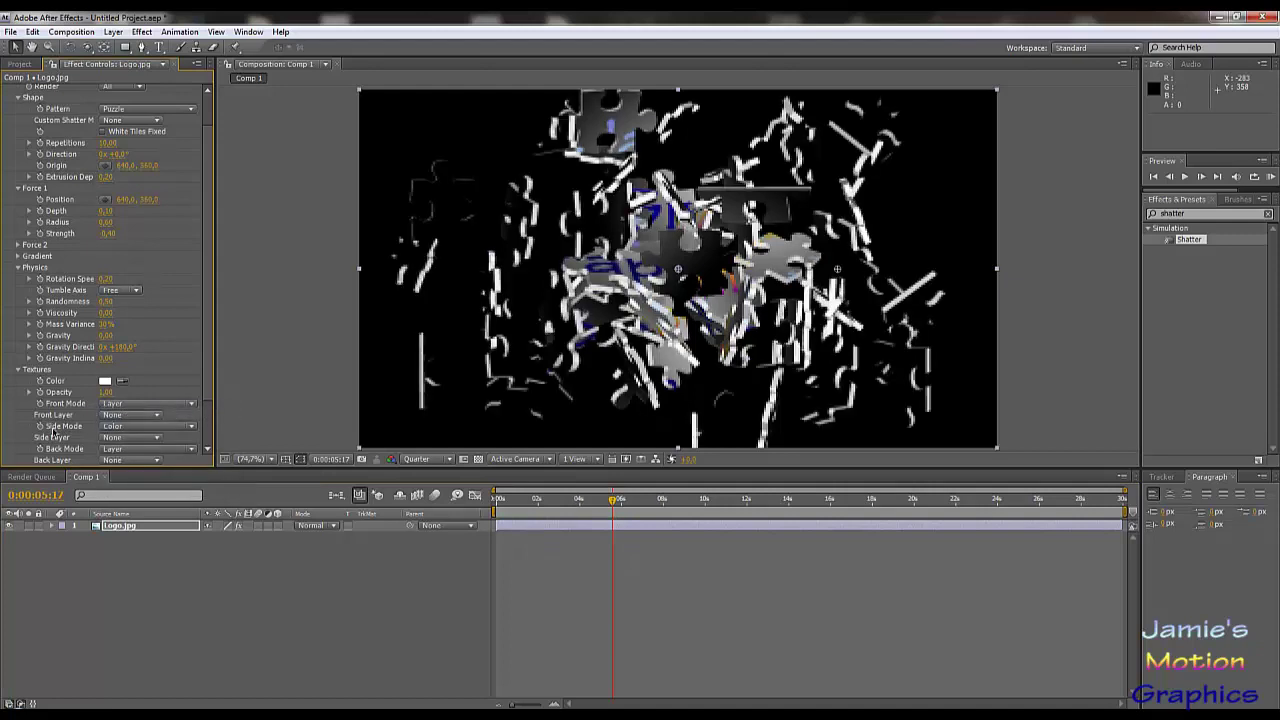
{"action": "left_click", "coordinate": [107, 449]}
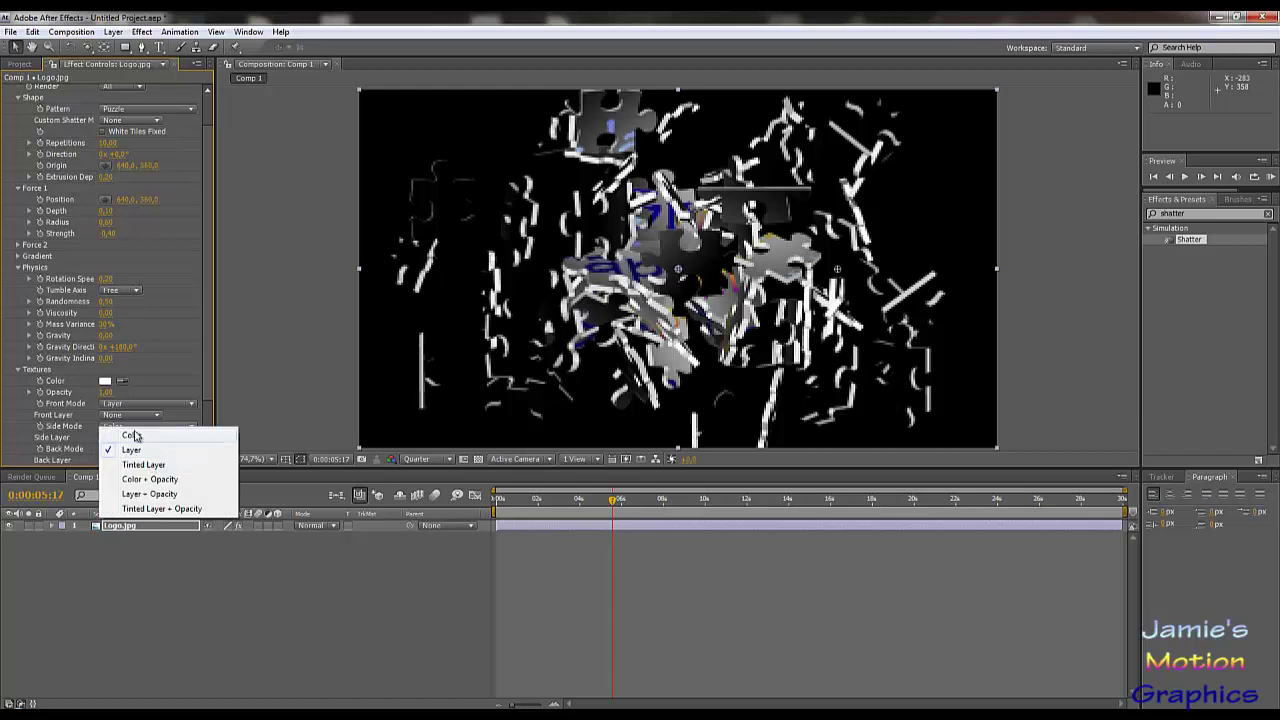
{"action": "left_click", "coordinate": [134, 437]}
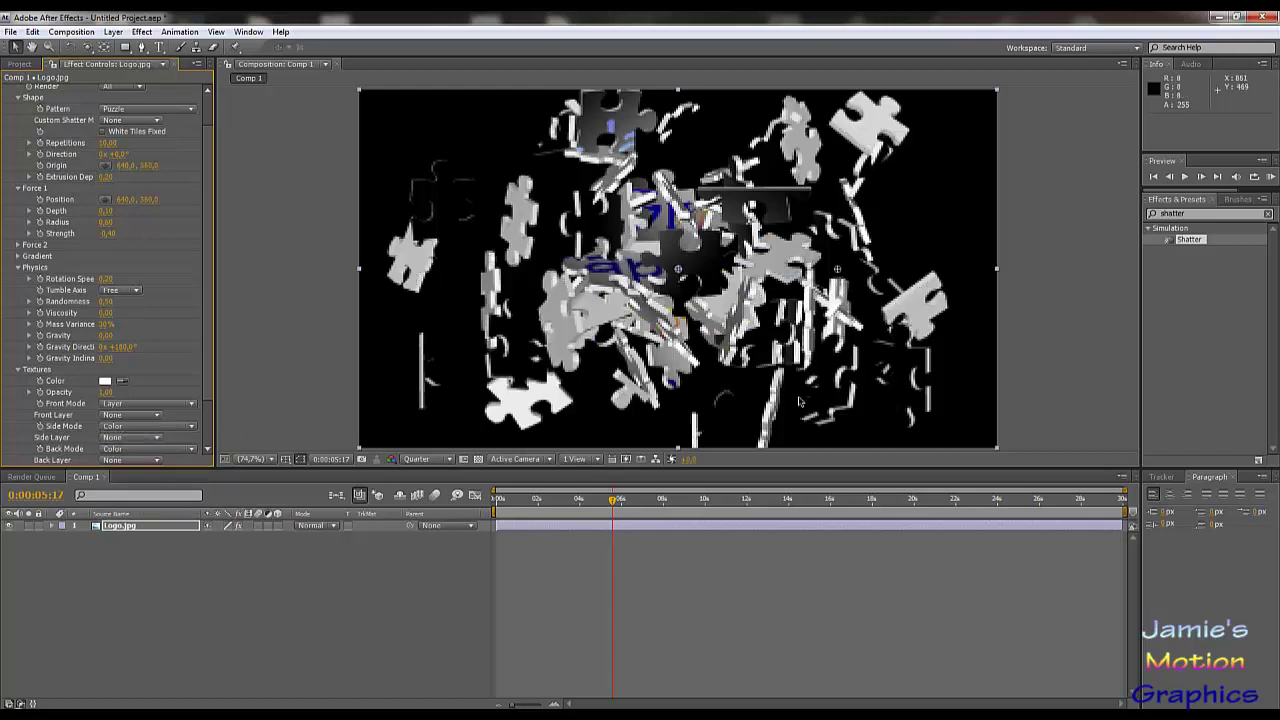
Change the Shatter texture color to dark grey 353535.
{"action": "left_click_drag", "start_coordinate": [614, 500], "coordinate": [495, 497]}
{"action": "left_click_drag", "start_coordinate": [505, 497], "coordinate": [632, 497]}
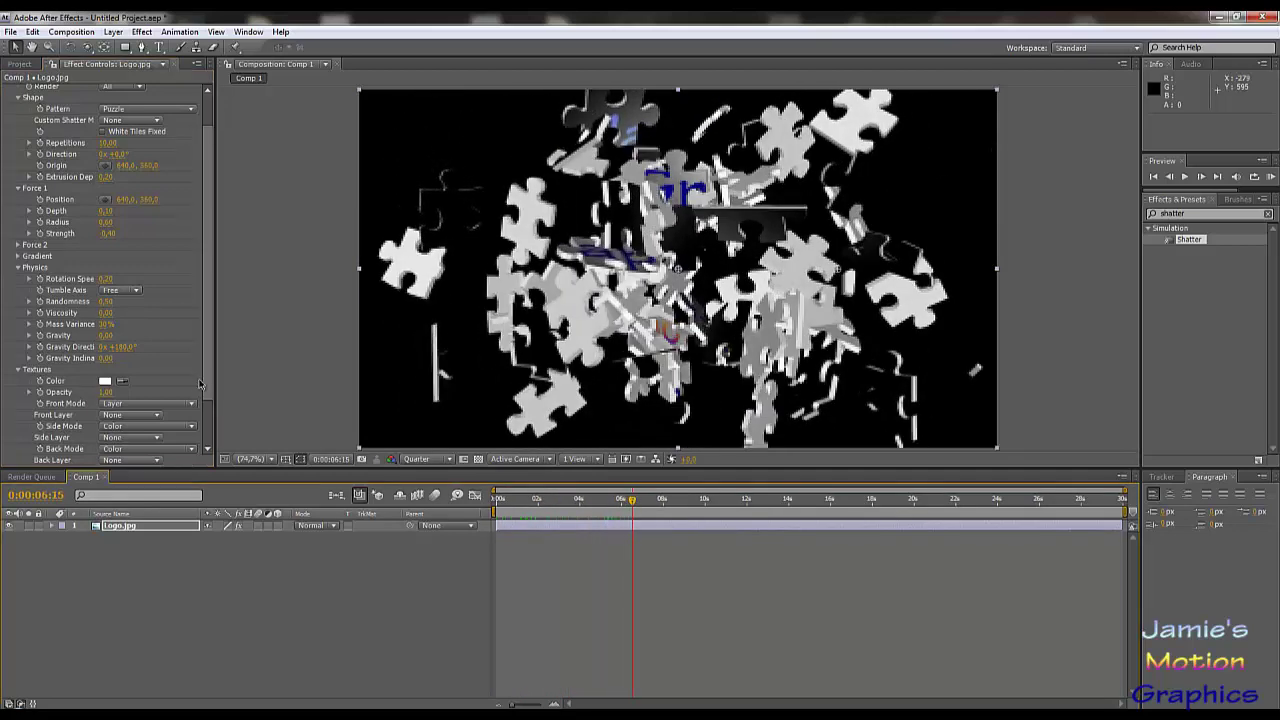
{"action": "left_click", "coordinate": [105, 381]}
{"action": "left_click_drag", "start_coordinate": [408, 465], "coordinate": [292, 520]}
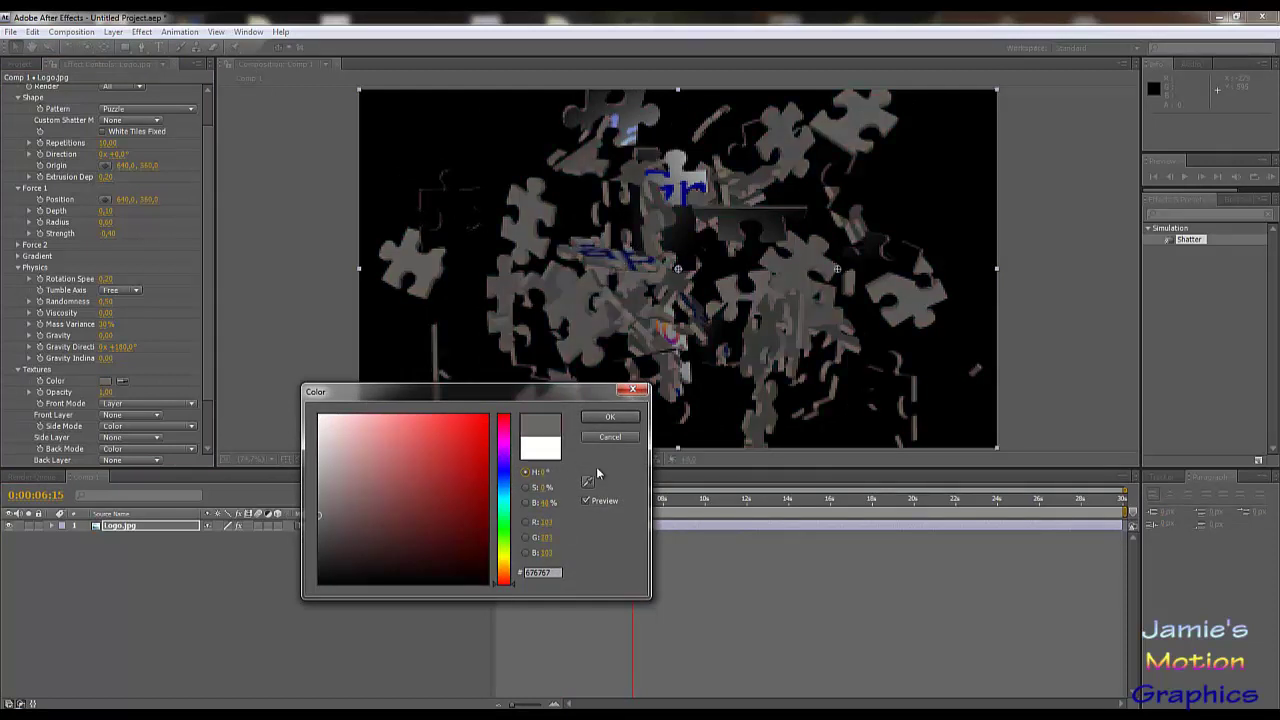
{"action": "left_click", "coordinate": [320, 504]}
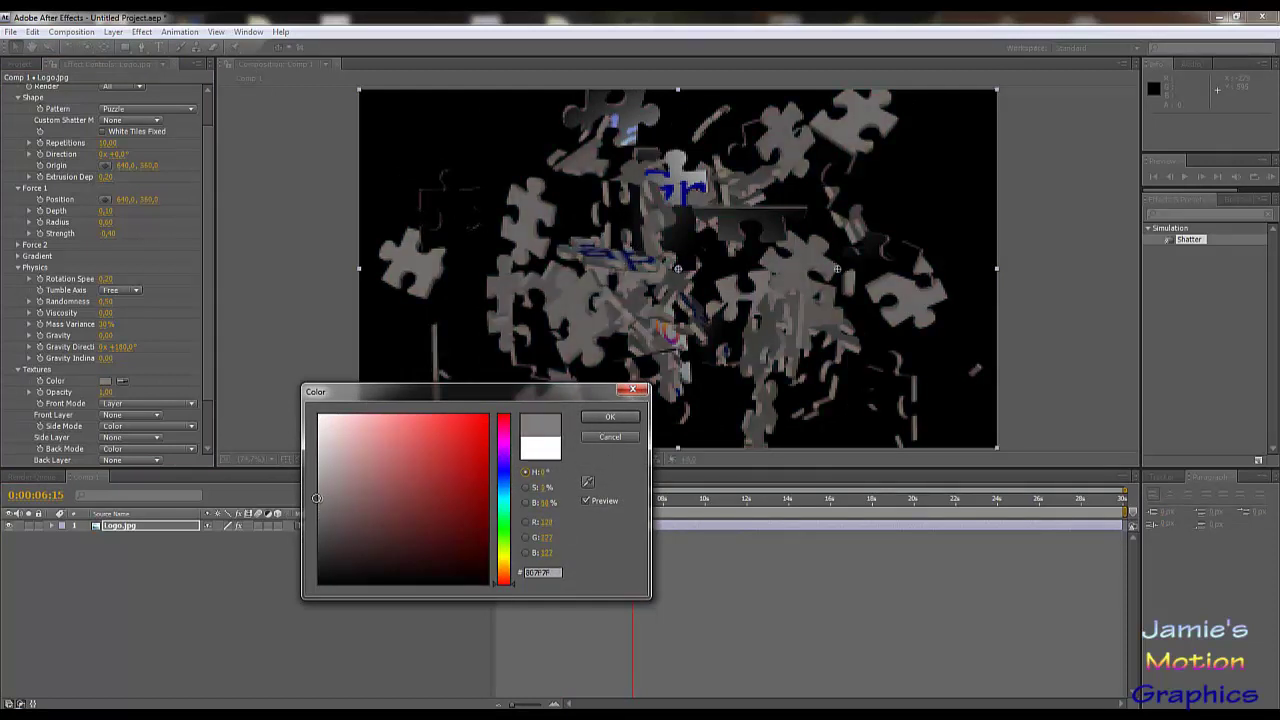
{"action": "mouse_move", "coordinate": [300, 517]}
{"action": "left_mouse_down"}
{"action": "mouse_move", "coordinate": [285, 544]}
{"action": "mouse_move", "coordinate": [262, 549]}
{"action": "left_mouse_up"}
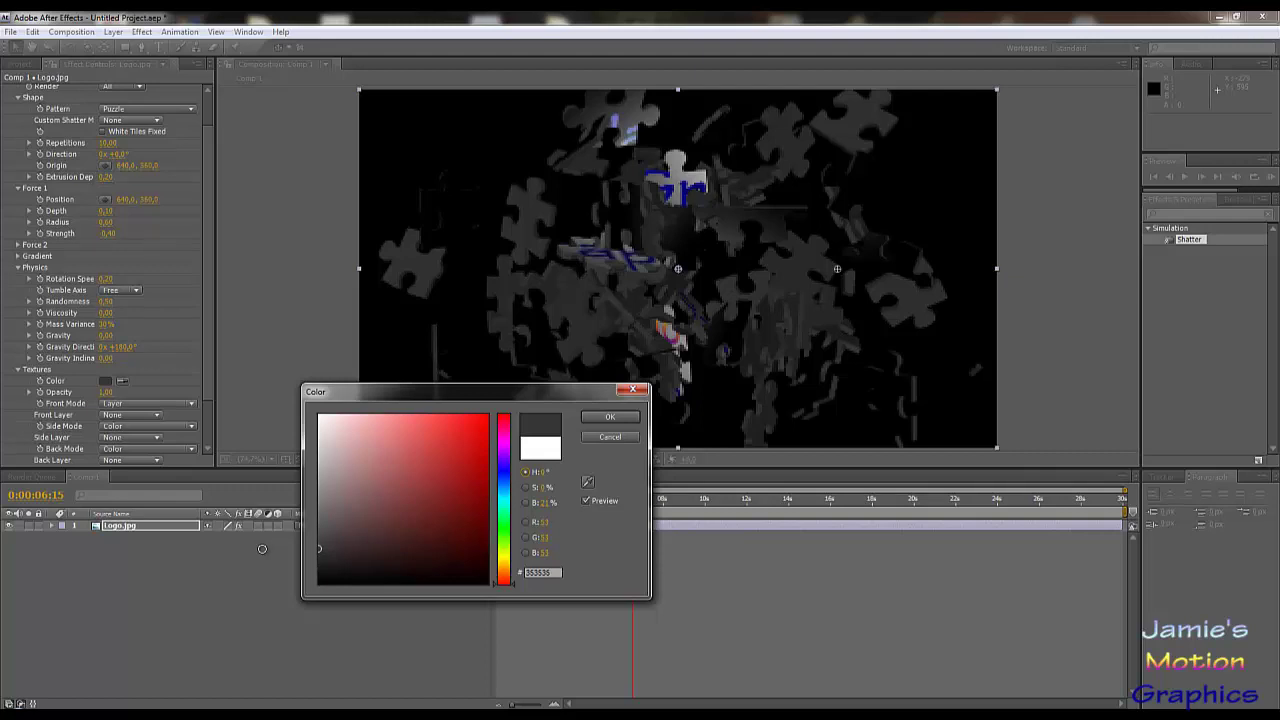
{"action": "left_click", "coordinate": [609, 416]}
Set the Shatter physics rotation speed to about 0.32 and scrub through the animation to preview the tumbling pieces.
{"action": "left_click_drag", "start_coordinate": [618, 505], "coordinate": [584, 518]}
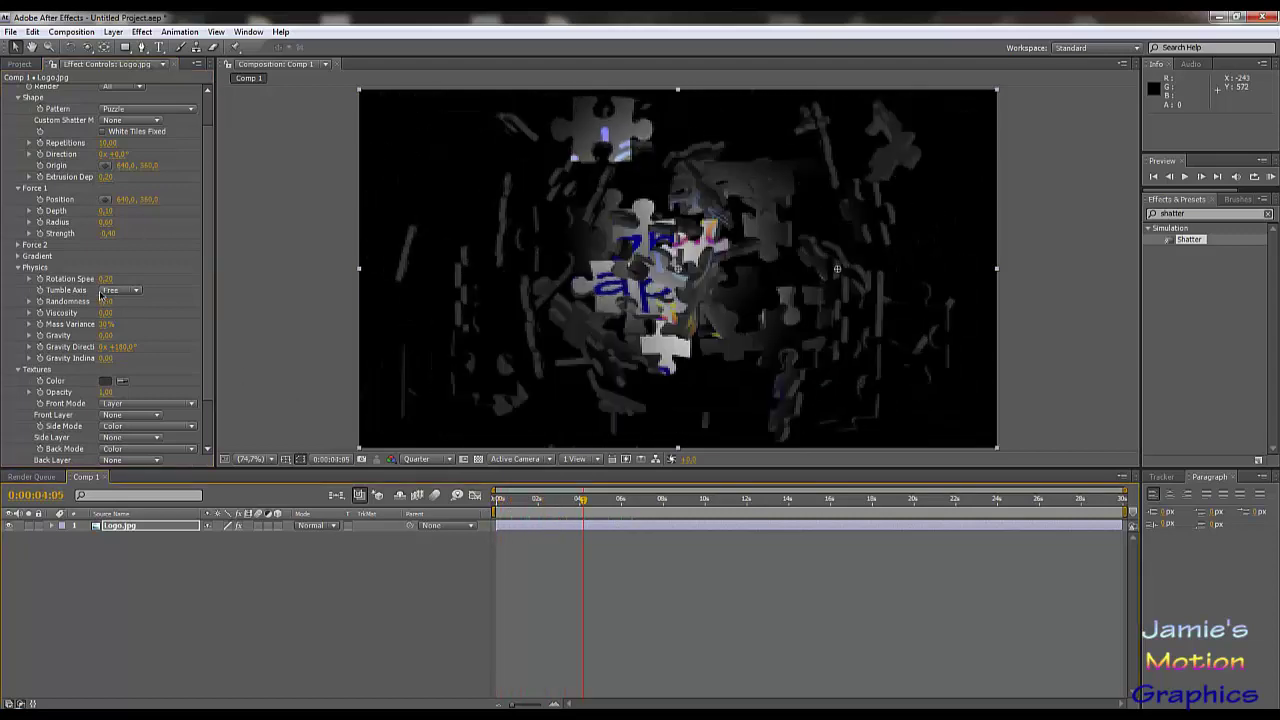
{"action": "left_click_drag", "start_coordinate": [106, 279], "coordinate": [380, 420]}
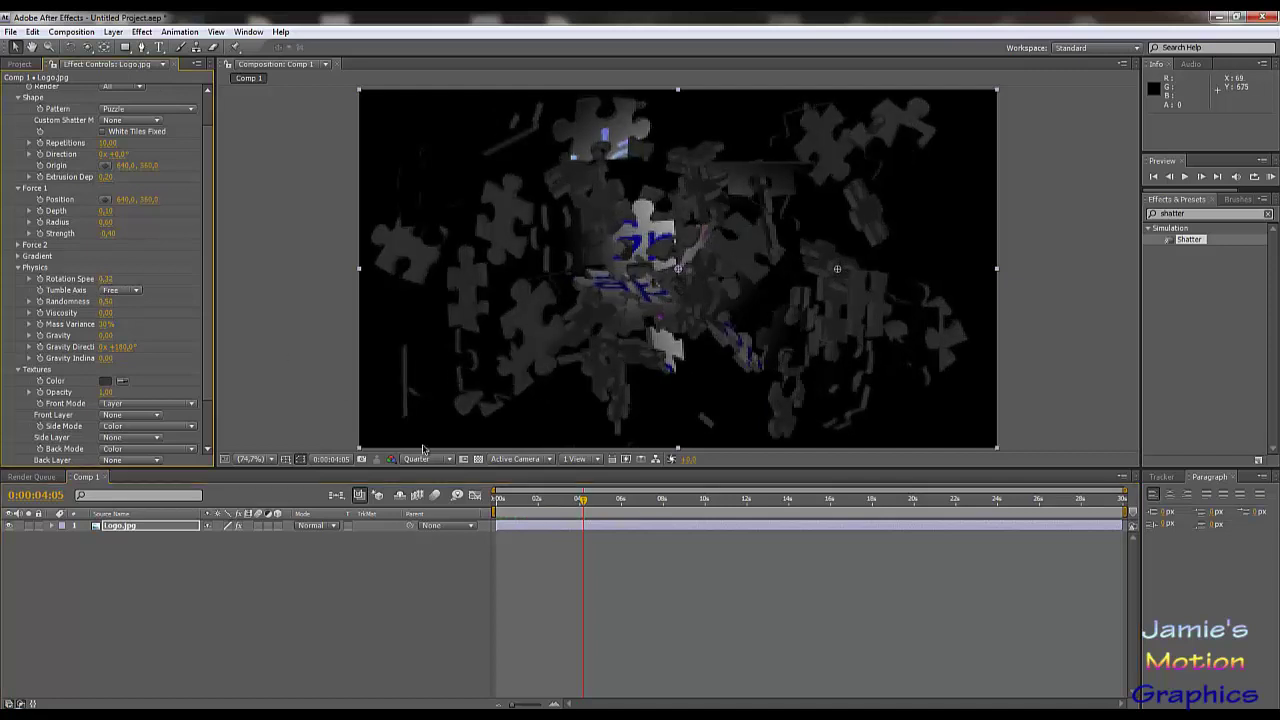
{"action": "left_click_drag", "start_coordinate": [573, 505], "coordinate": [494, 508]}
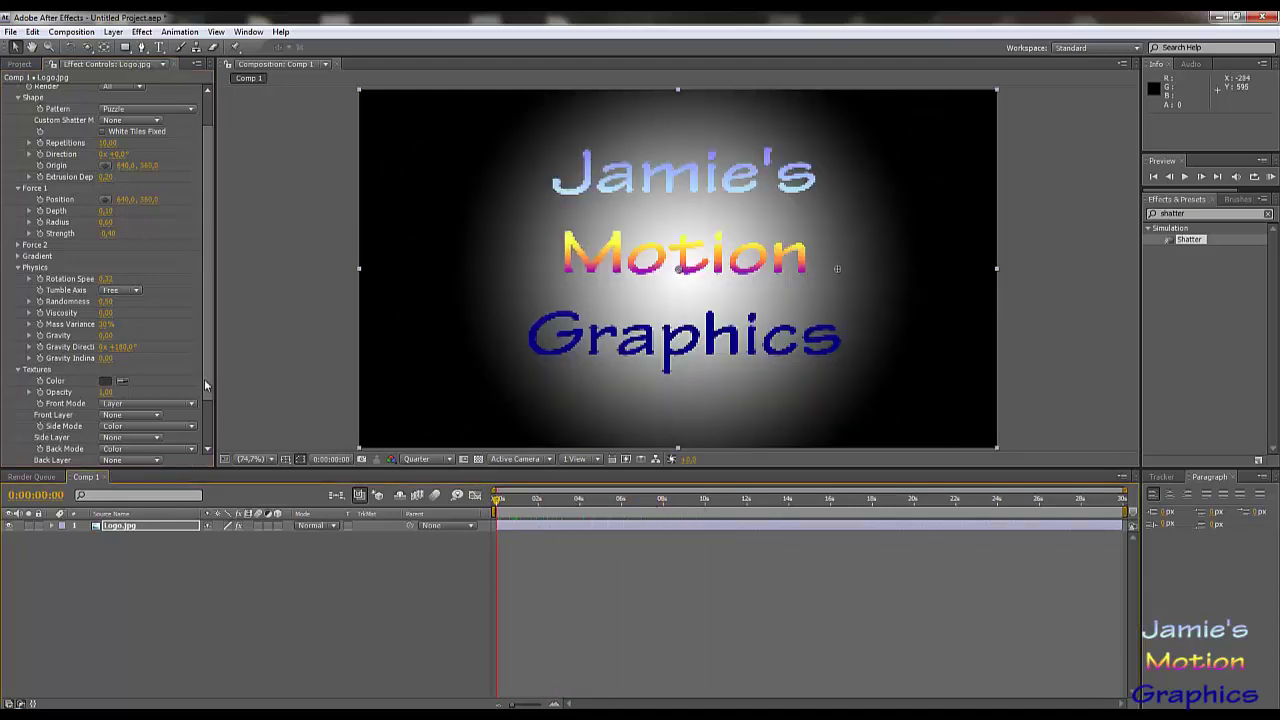
{"action": "scroll", "coordinate": [200, 440], "scroll_direction": "down", "scroll_amount": 3}
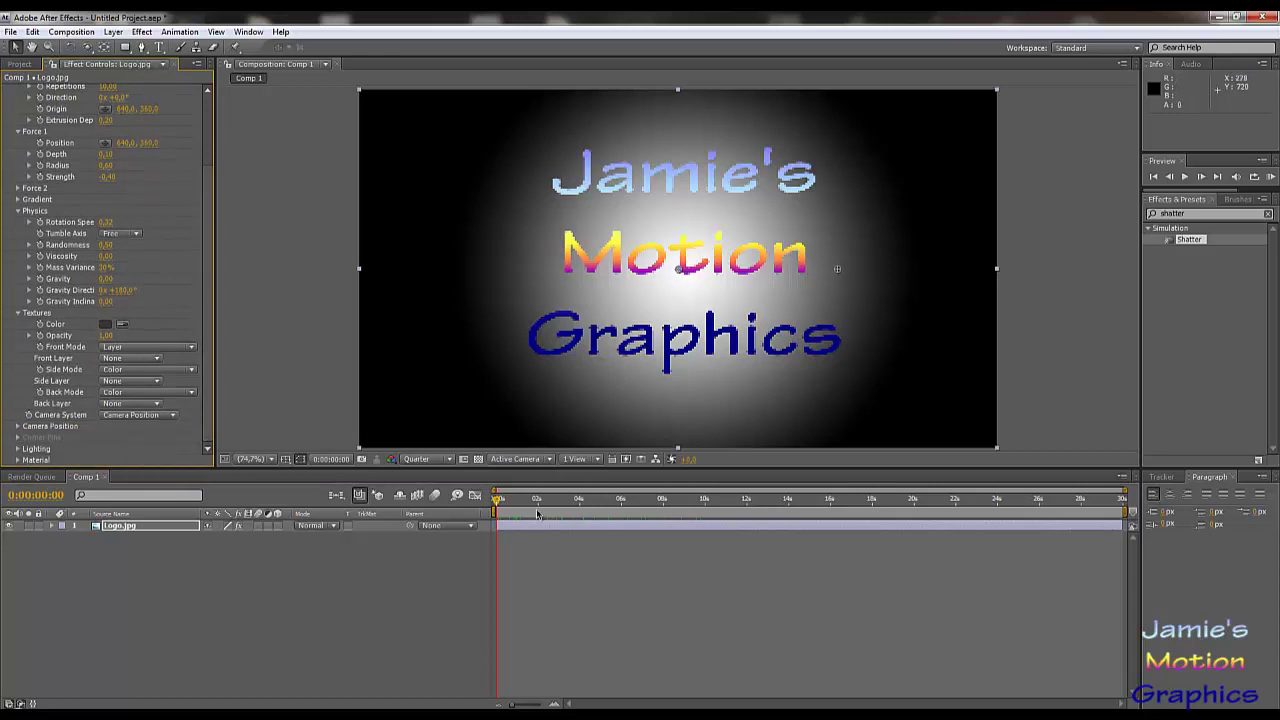
{"action": "left_click_drag", "start_coordinate": [503, 505], "coordinate": [575, 513]}
{"action": "left_click", "coordinate": [479, 509]}
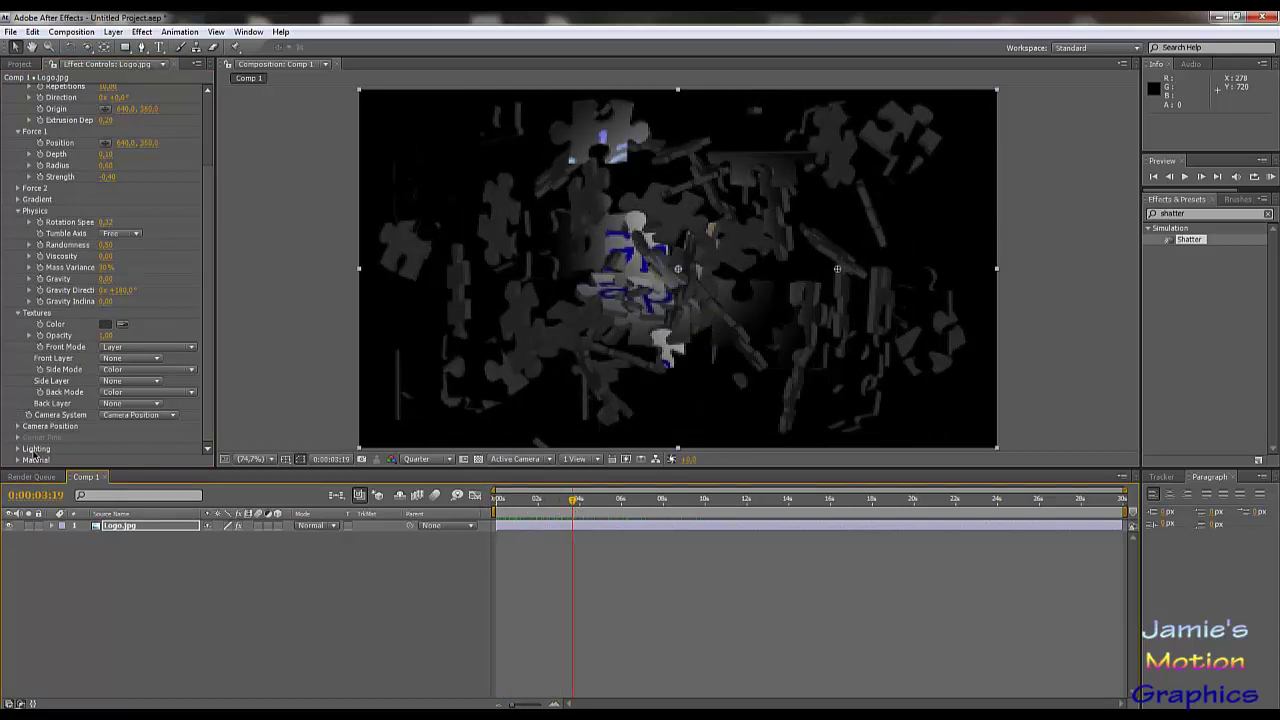
Add a white point light with 100% intensity that casts shadows, and preview the pieces around 0:00:04:11.
{"action": "left_click", "coordinate": [113, 31]}
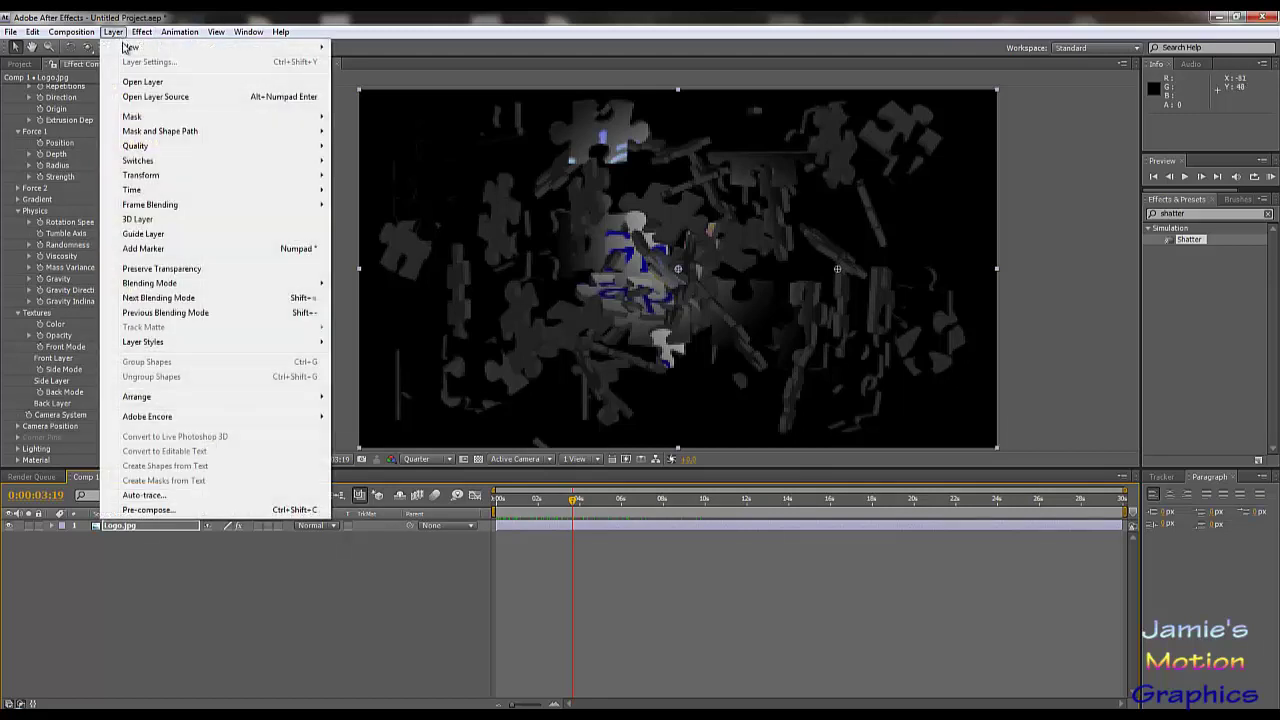
{"action": "mouse_move", "coordinate": [177, 53]}
{"action": "left_click", "coordinate": [379, 84]}
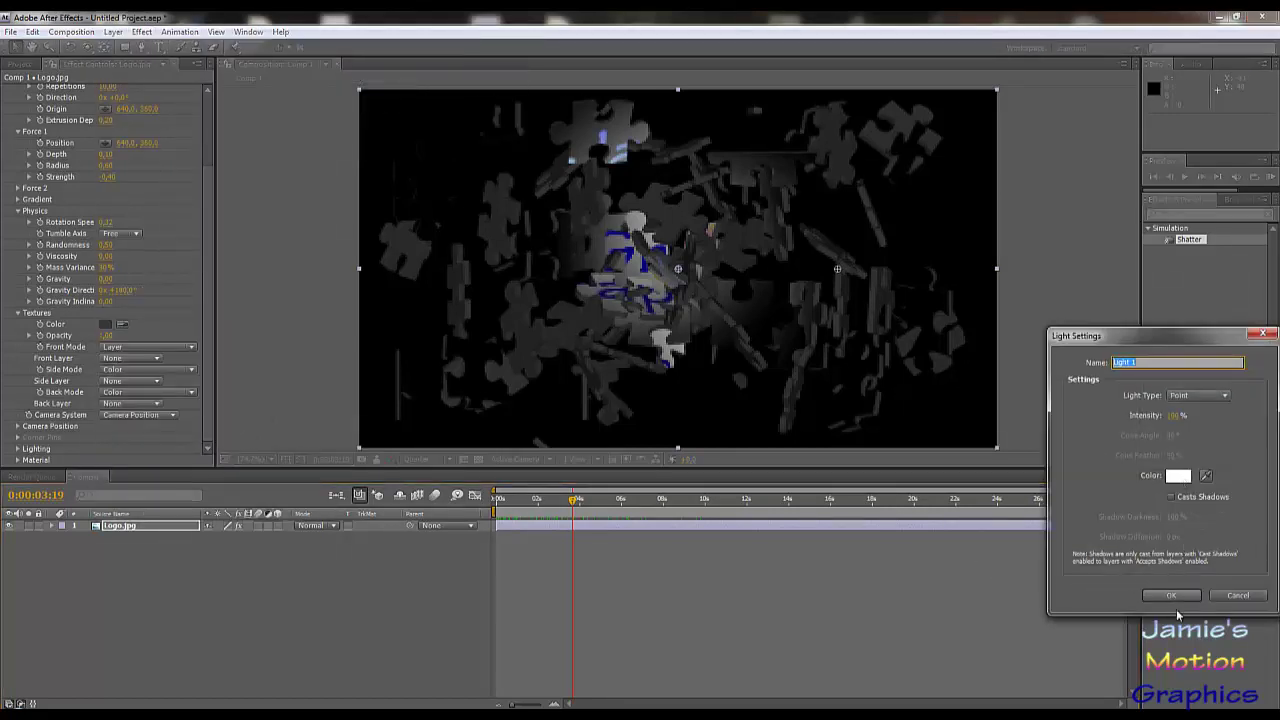
{"action": "left_click", "coordinate": [1171, 497]}
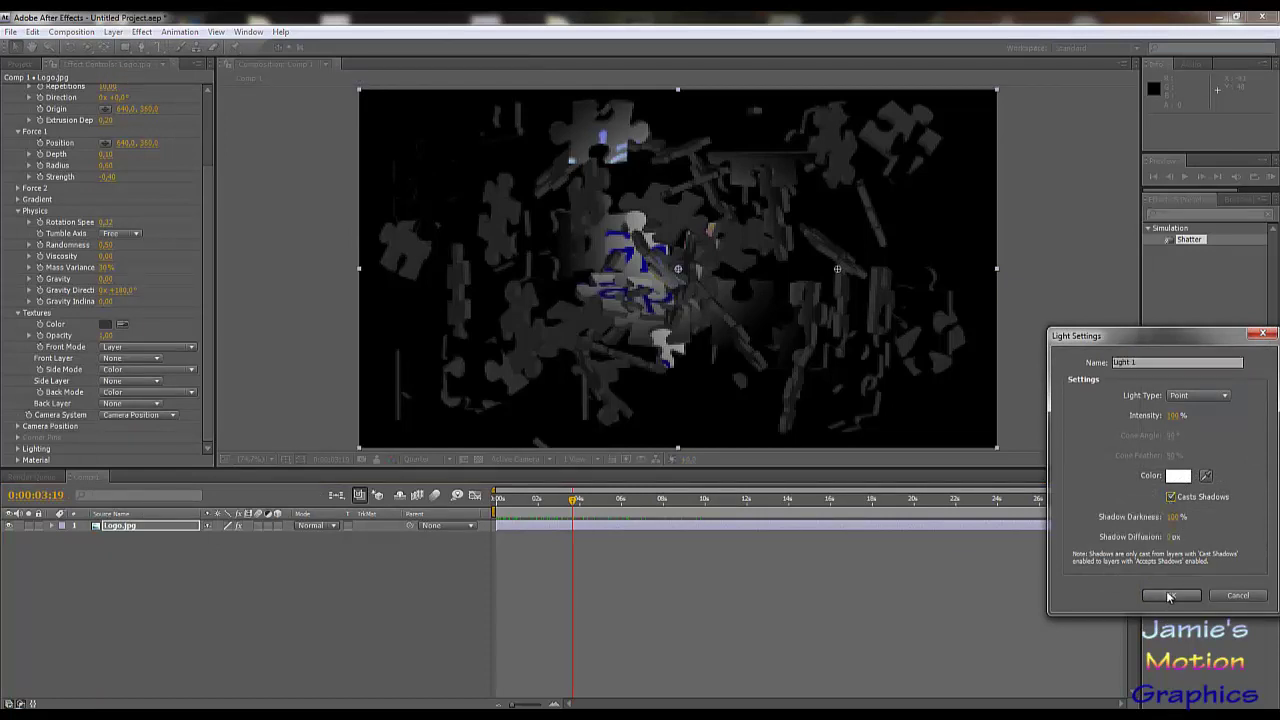
{"action": "left_click", "coordinate": [1174, 518]}
{"action": "key", "text": "Return"}
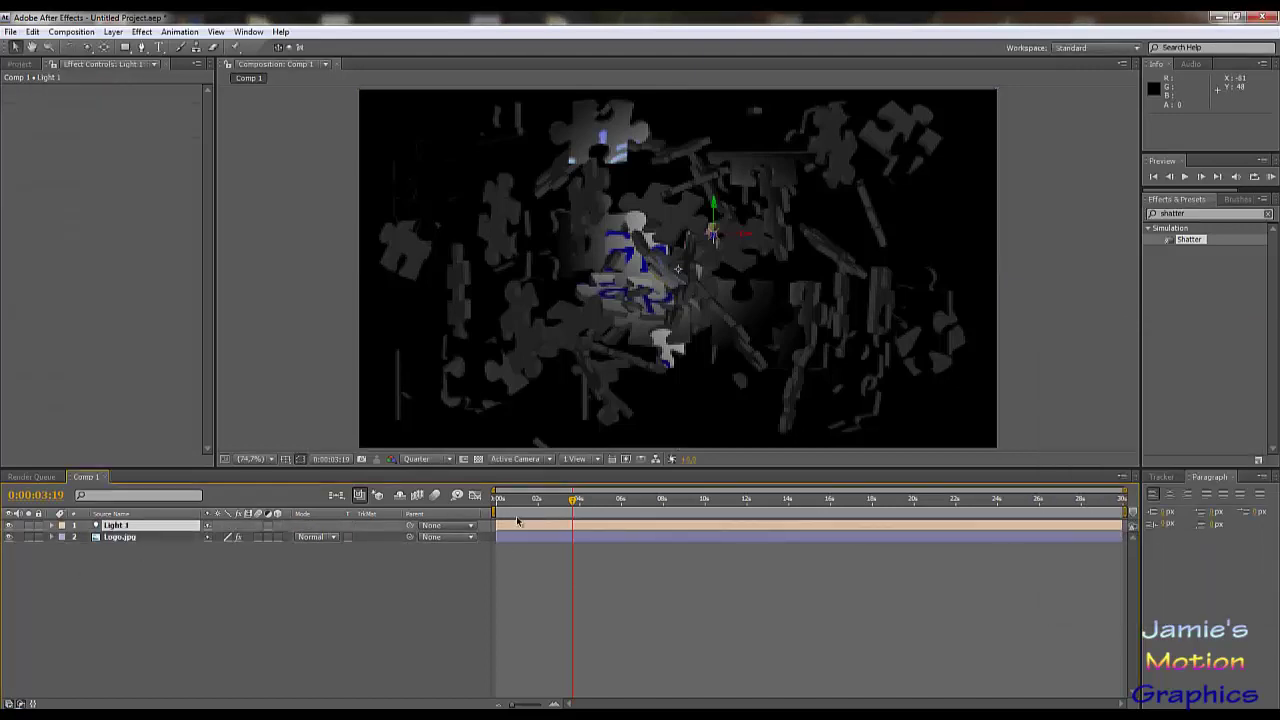
{"action": "mouse_move", "coordinate": [575, 503]}
{"action": "left_mouse_down"}
{"action": "mouse_move", "coordinate": [538, 503]}
{"action": "mouse_move", "coordinate": [586, 503]}
{"action": "left_mouse_up"}
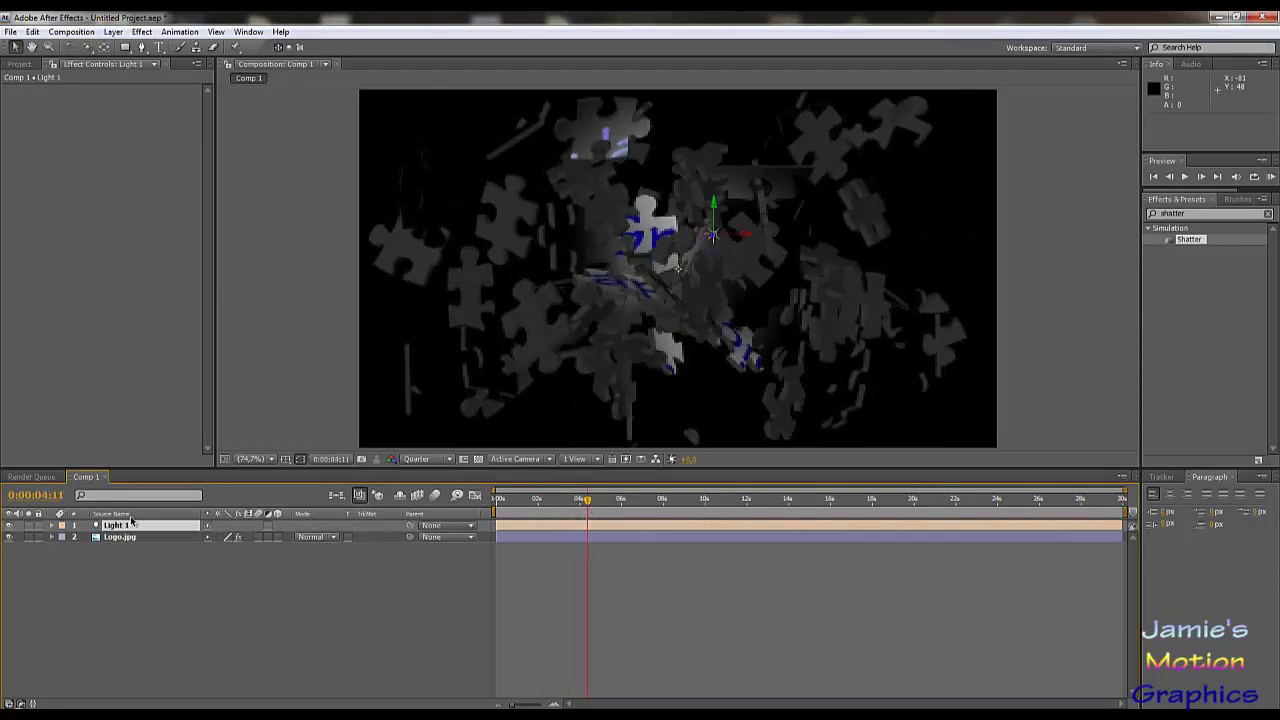
Reveal the light's Position and try different Z depths at the first frame and at 0:00:02:13.
{"action": "key", "text": "p"}
{"action": "left_click_drag", "start_coordinate": [260, 539], "coordinate": [346, 540]}
{"action": "left_click_drag", "start_coordinate": [536, 508], "coordinate": [497, 507]}
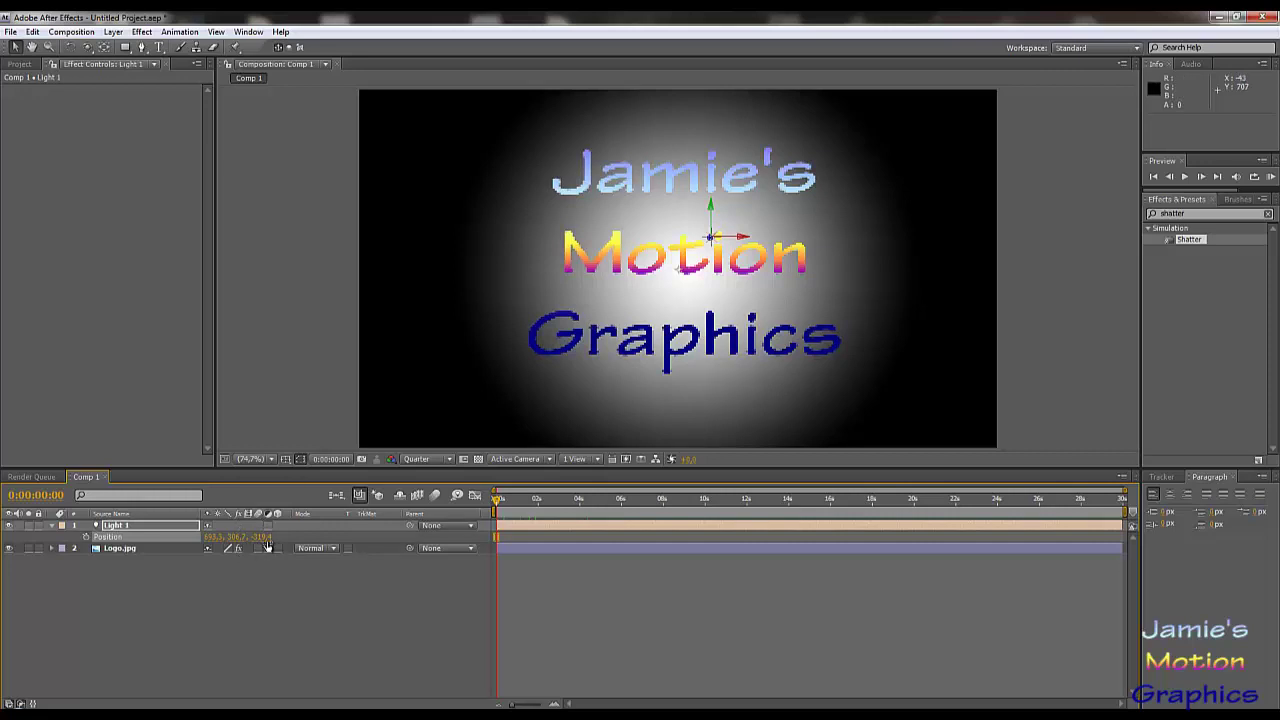
{"action": "left_click_drag", "start_coordinate": [260, 540], "coordinate": [100, 585]}
{"action": "left_click_drag", "start_coordinate": [260, 540], "coordinate": [800, 530]}
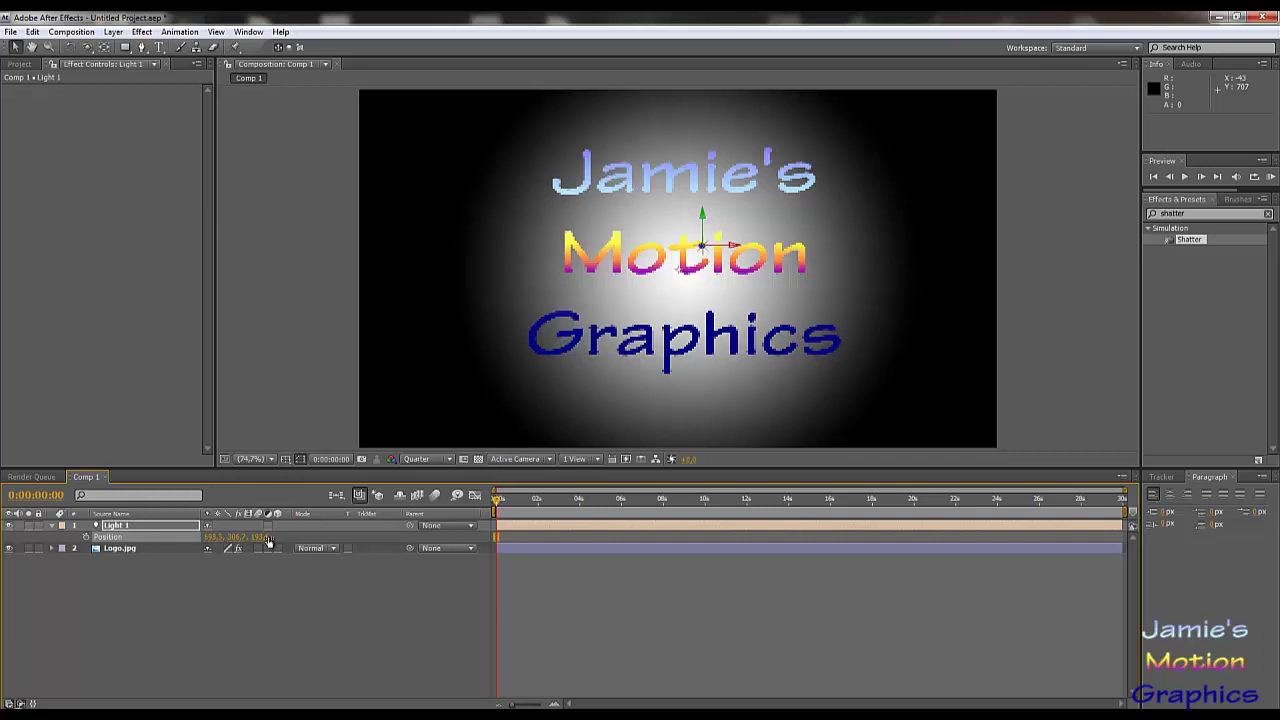
{"action": "left_click_drag", "start_coordinate": [264, 541], "coordinate": [700, 532]}
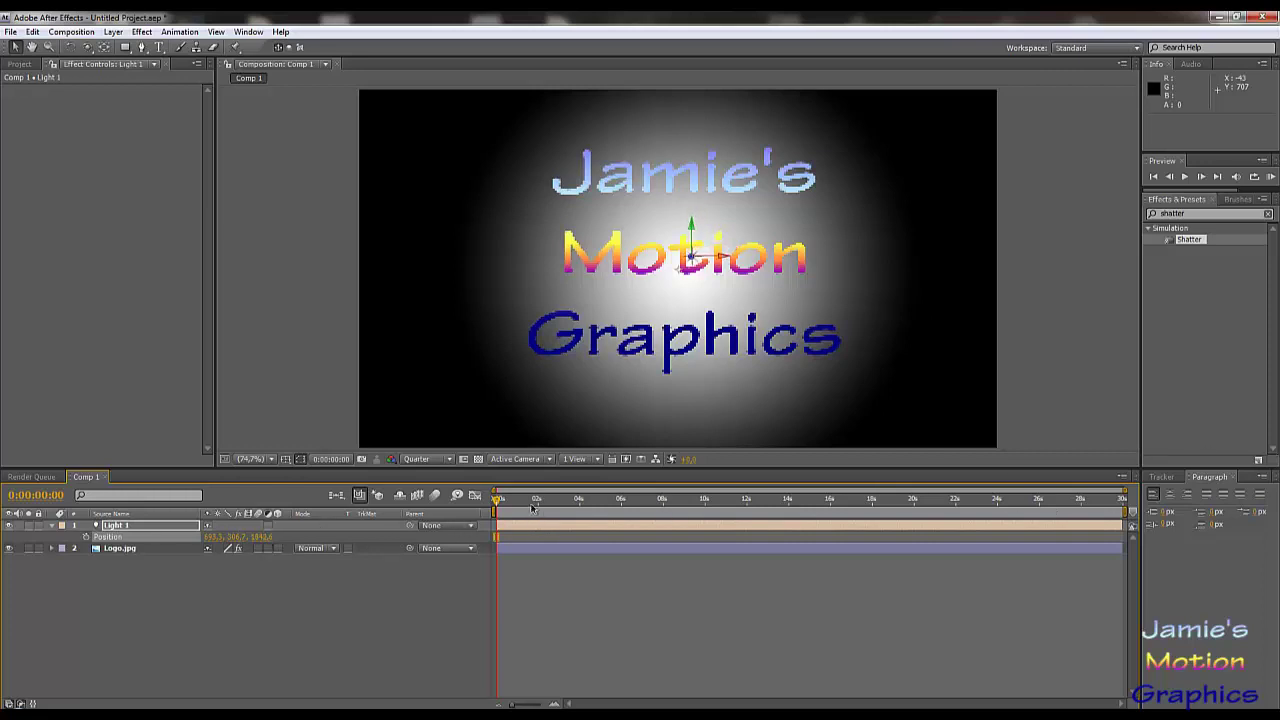
{"action": "left_click_drag", "start_coordinate": [525, 503], "coordinate": [546, 503]}
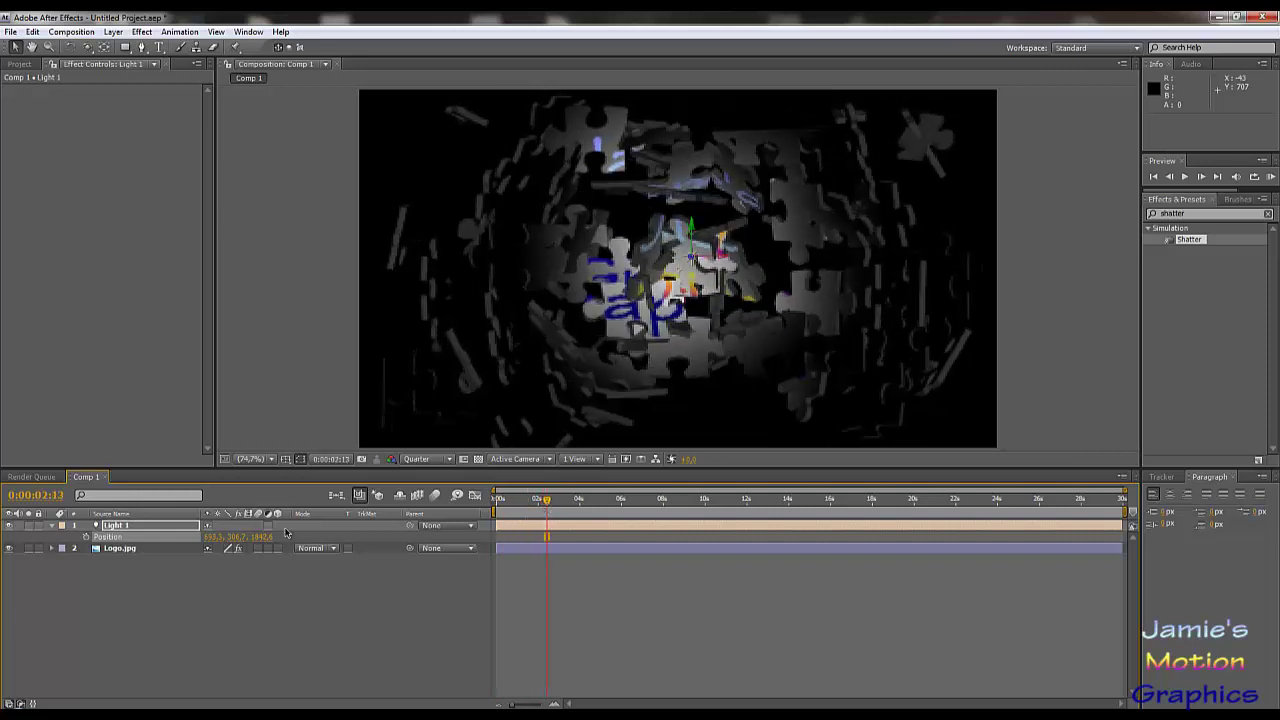
{"action": "left_click_drag", "start_coordinate": [272, 537], "coordinate": [410, 534]}
Set the Light Type in the logo's Shatter lighting settings to First Comp Light.
{"action": "left_click", "coordinate": [113, 553]}
{"action": "scroll", "coordinate": [130, 422], "scroll_direction": "down", "scroll_amount": 5}
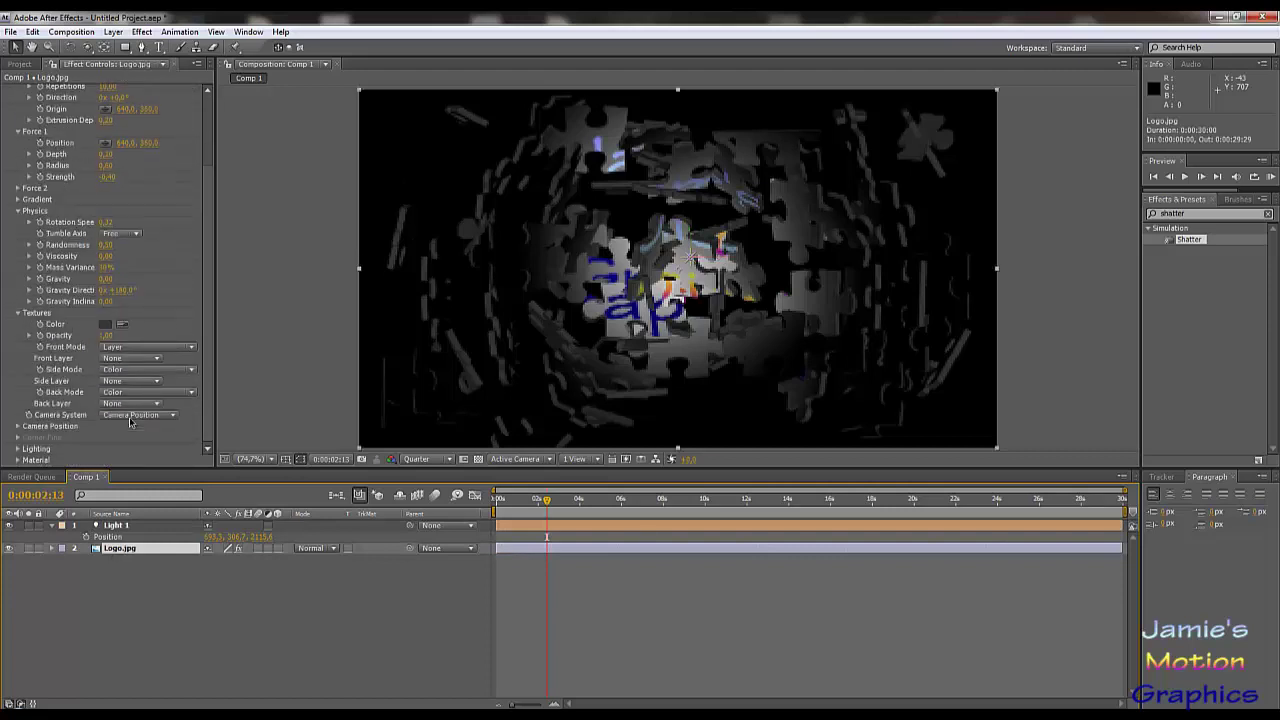
{"action": "left_click", "coordinate": [17, 450]}
{"action": "scroll", "coordinate": [142, 439], "scroll_direction": "down", "scroll_amount": 2}
{"action": "left_click", "coordinate": [143, 404]}
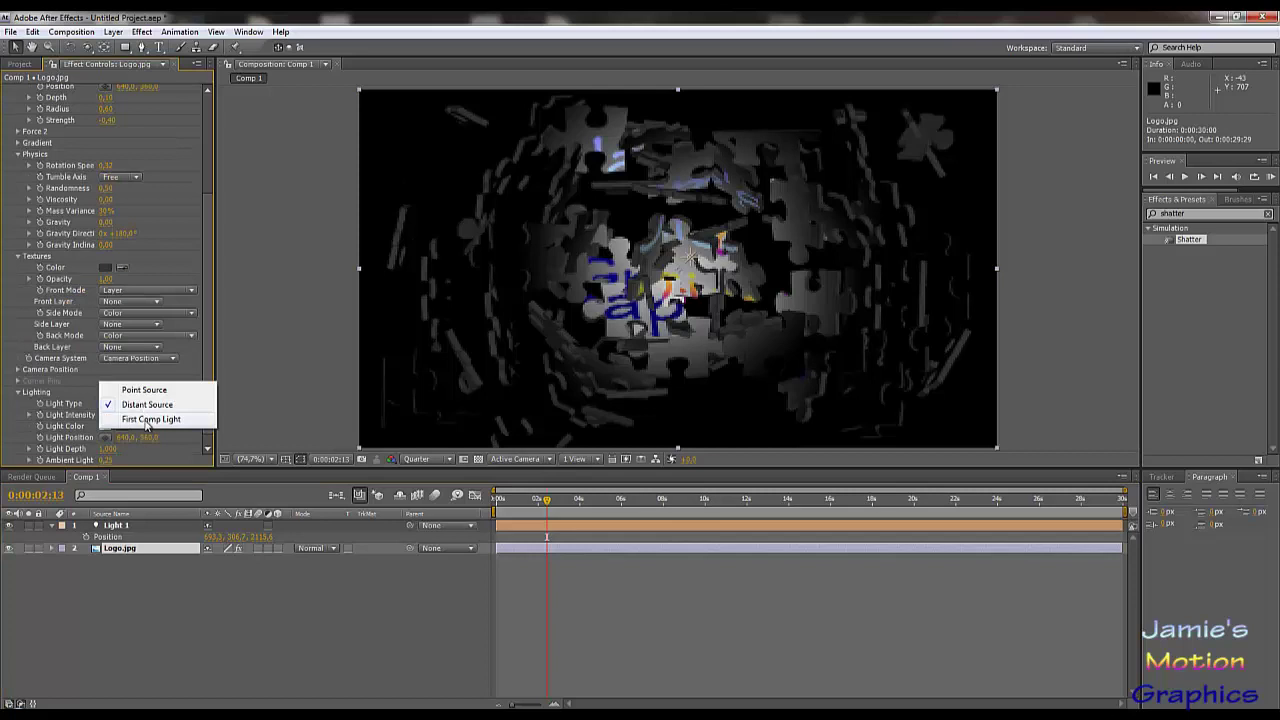
{"action": "left_click", "coordinate": [146, 420]}
{"action": "scroll", "coordinate": [110, 390], "scroll_direction": "down", "scroll_amount": 2}
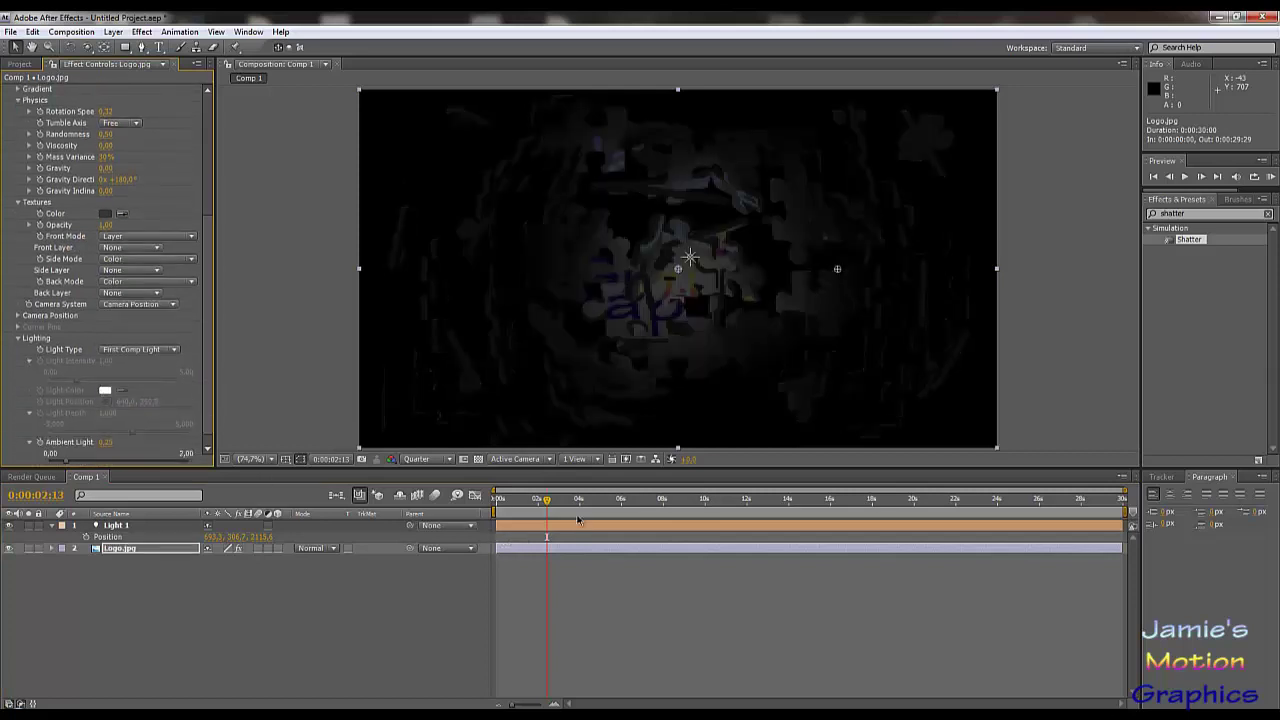
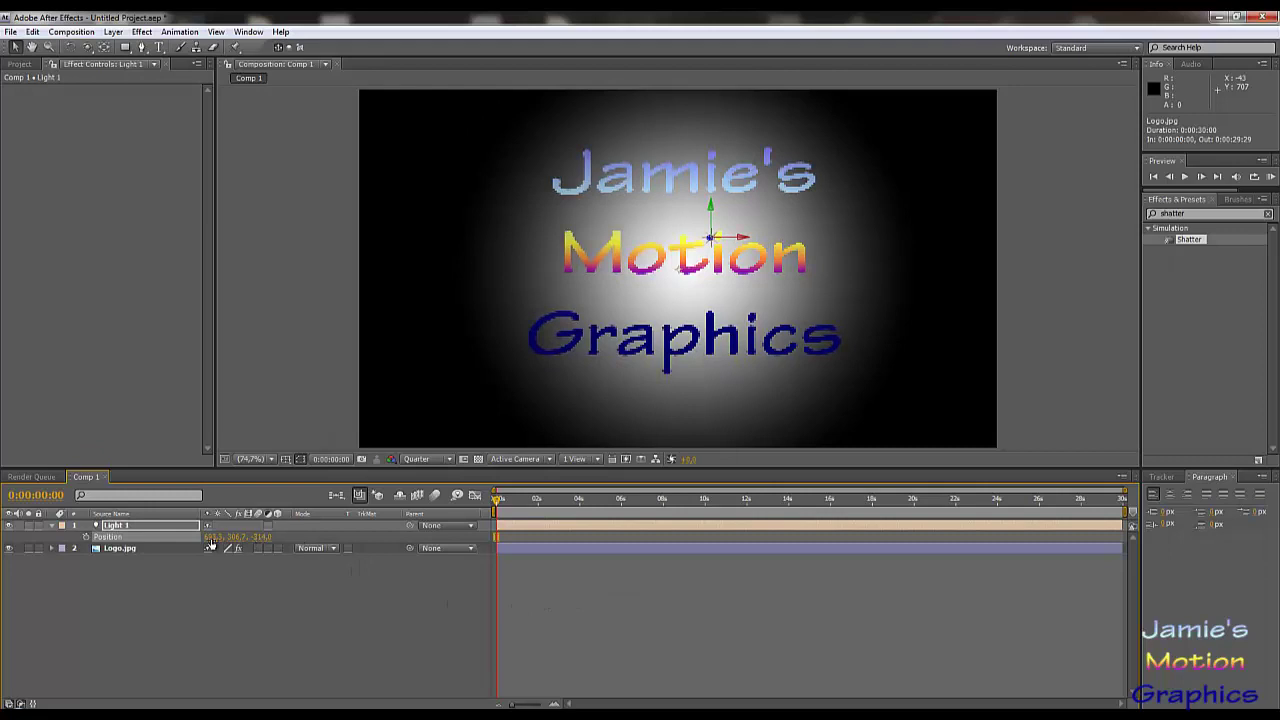
Check the lighting on the scattered pieces at 0:00:07:13 and 0:00:04:27, and try other Z positions for the light.
{"action": "left_click", "coordinate": [652, 501]}
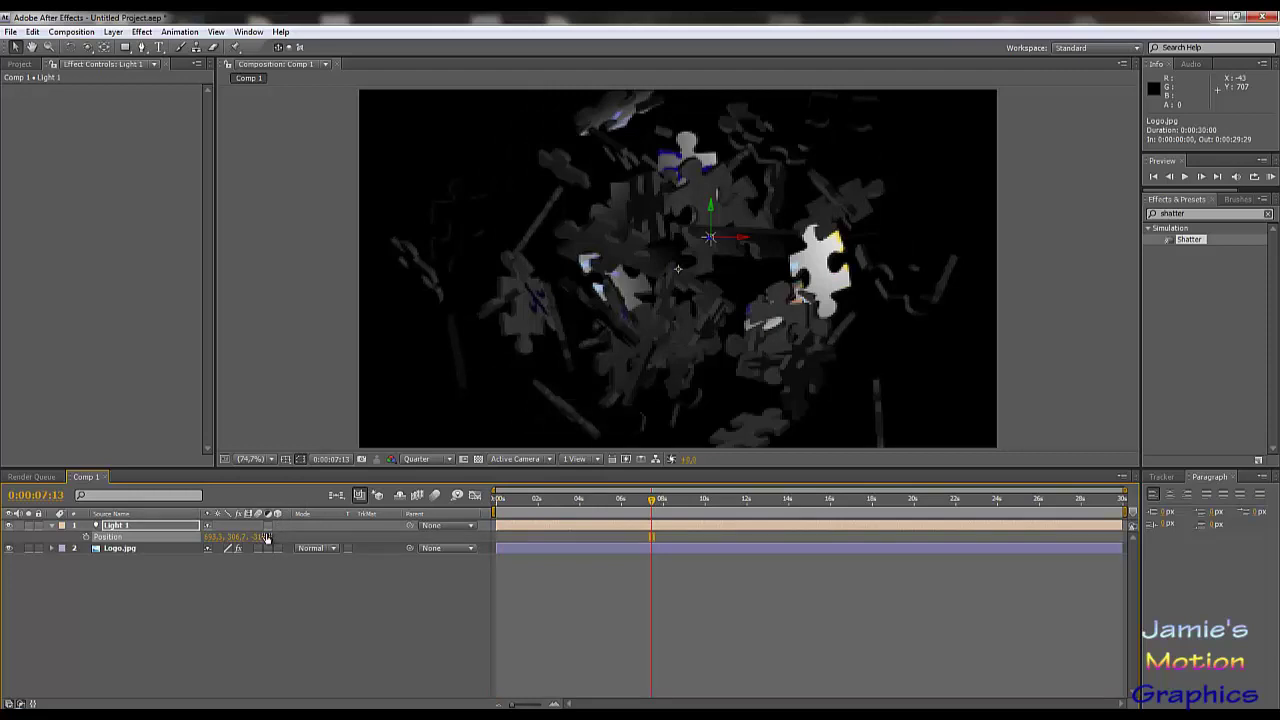
{"action": "left_click", "coordinate": [599, 500]}
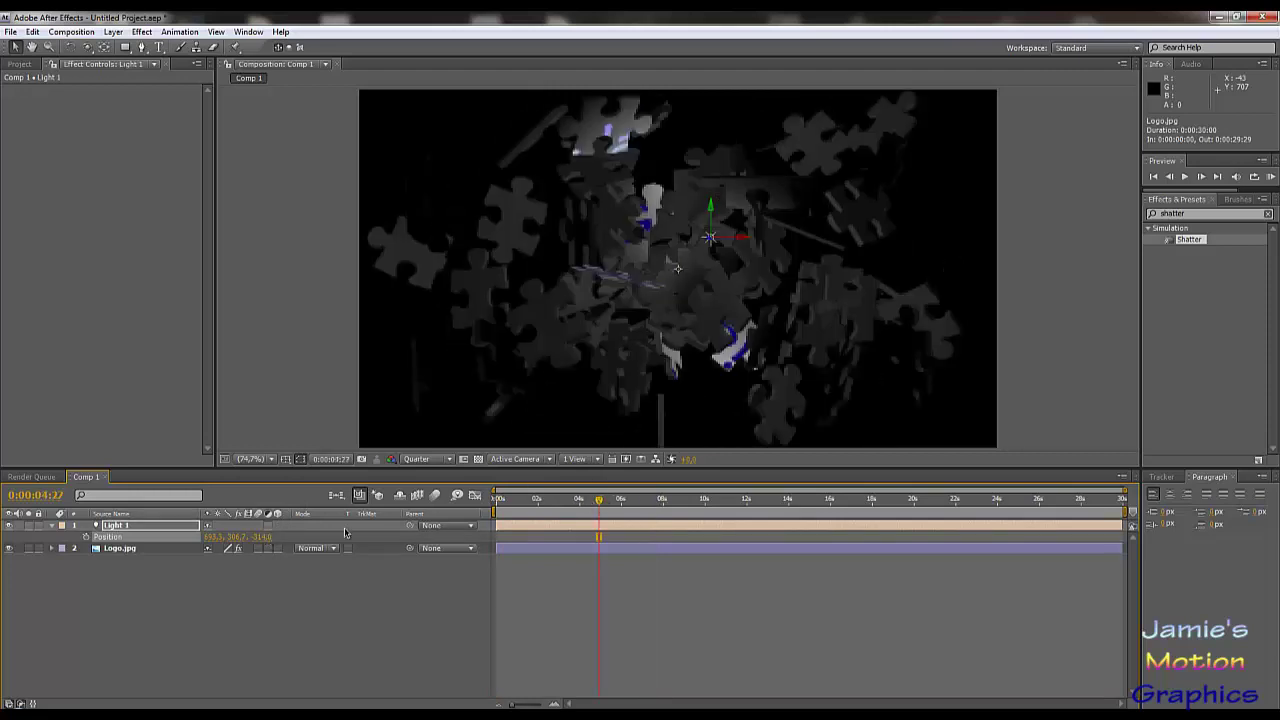
{"action": "left_click_drag", "start_coordinate": [267, 537], "coordinate": [238, 519]}
{"action": "left_click_drag", "start_coordinate": [64, 519], "coordinate": [350, 513]}
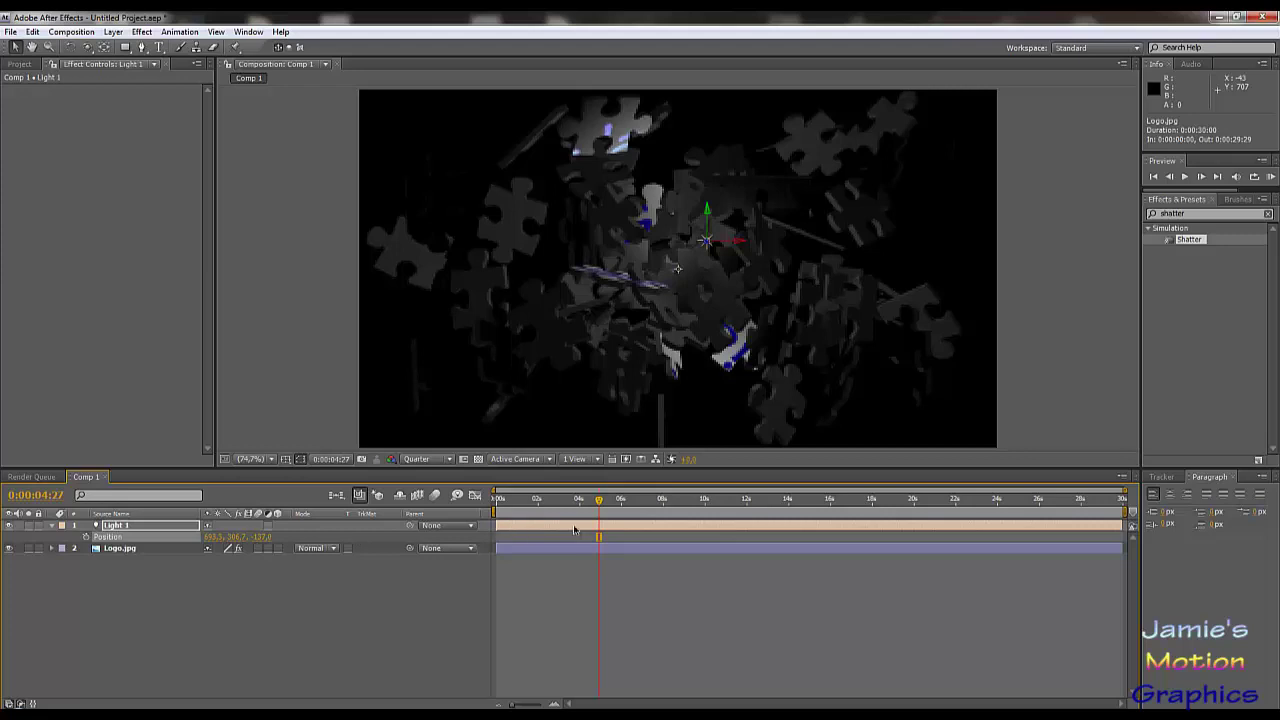
At 0:00:00:00, move the light away from the logo along Z and start keyframing its Position.
{"action": "left_click_drag", "start_coordinate": [563, 506], "coordinate": [493, 498]}
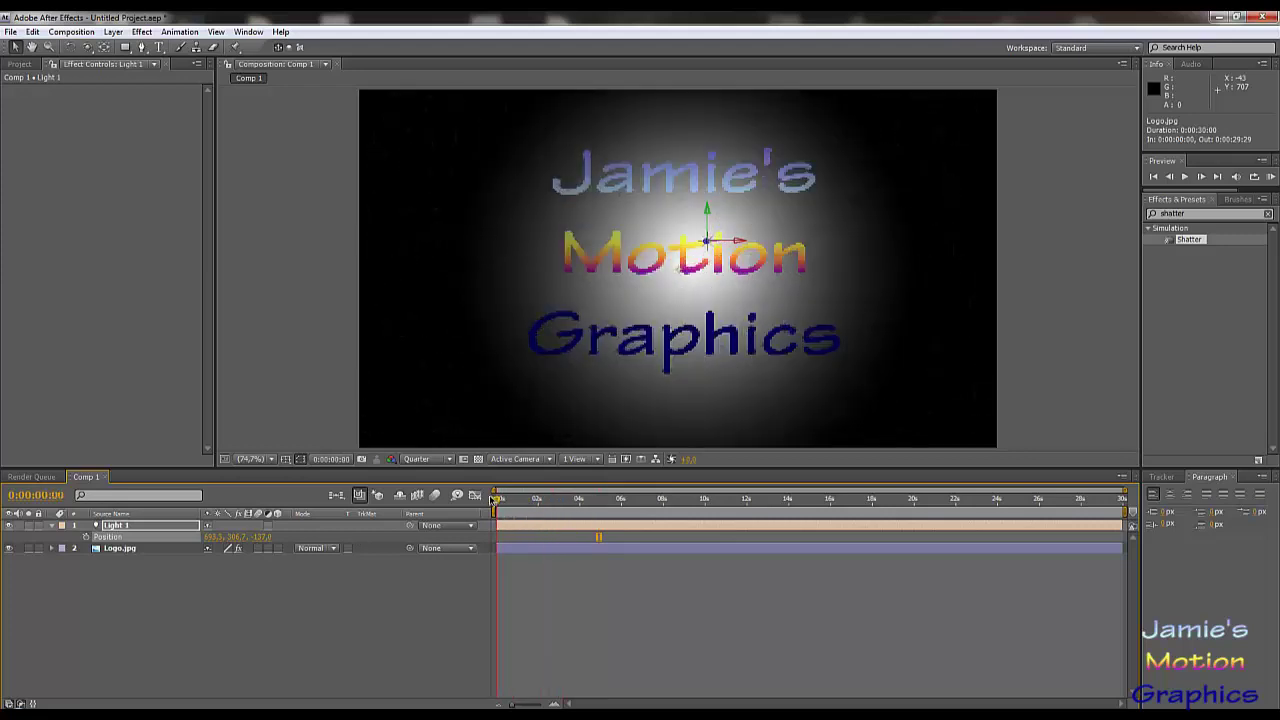
{"action": "left_click_drag", "start_coordinate": [268, 538], "coordinate": [143, 551]}
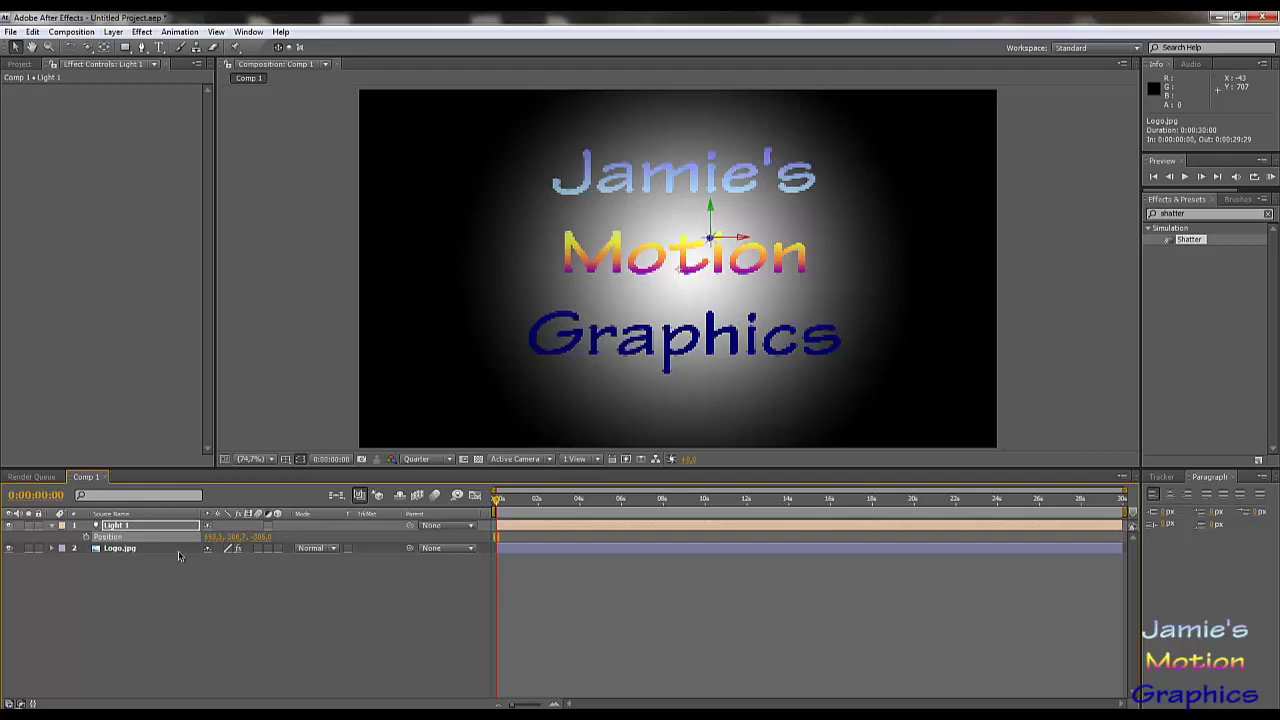
{"action": "left_click", "coordinate": [86, 537]}
Keyframe the light closer to the logo along Z at 0:00:04:27 and return to the first frame.
{"action": "left_click_drag", "start_coordinate": [499, 507], "coordinate": [601, 518]}
{"action": "left_click_drag", "start_coordinate": [266, 537], "coordinate": [350, 548]}
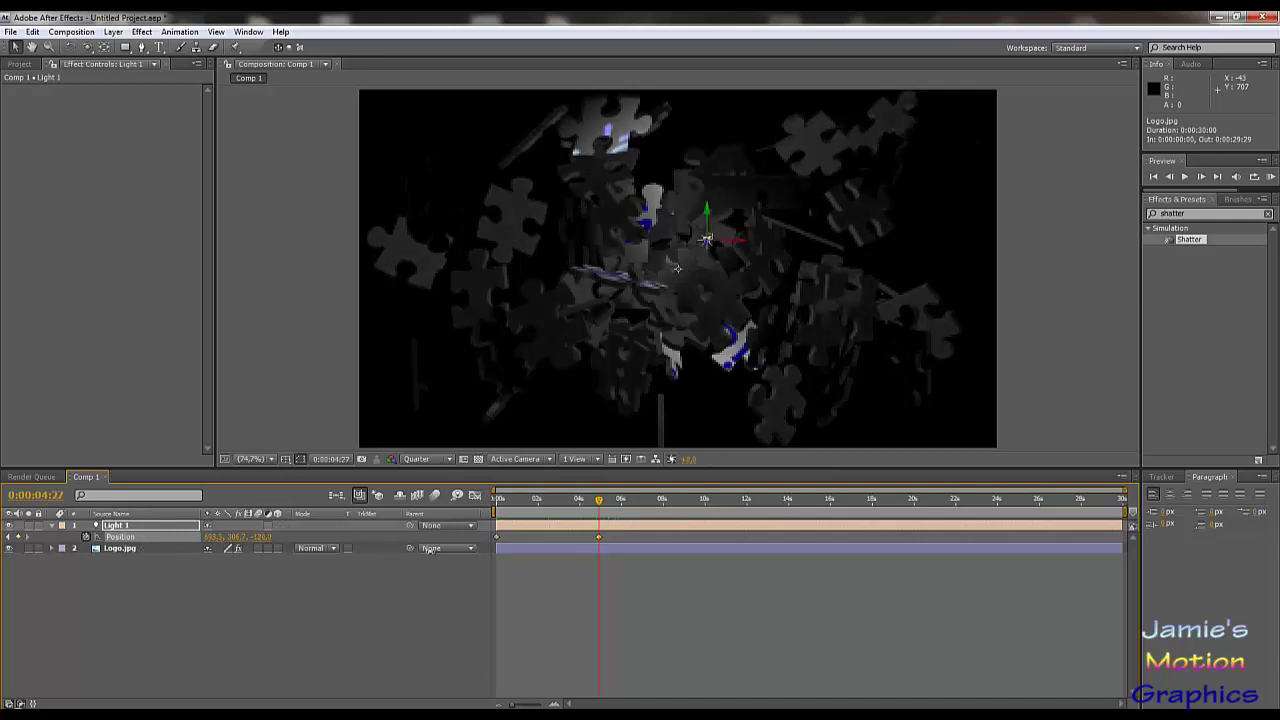
{"action": "left_click_drag", "start_coordinate": [431, 549], "coordinate": [406, 550]}
{"action": "left_click_drag", "start_coordinate": [597, 507], "coordinate": [380, 526]}
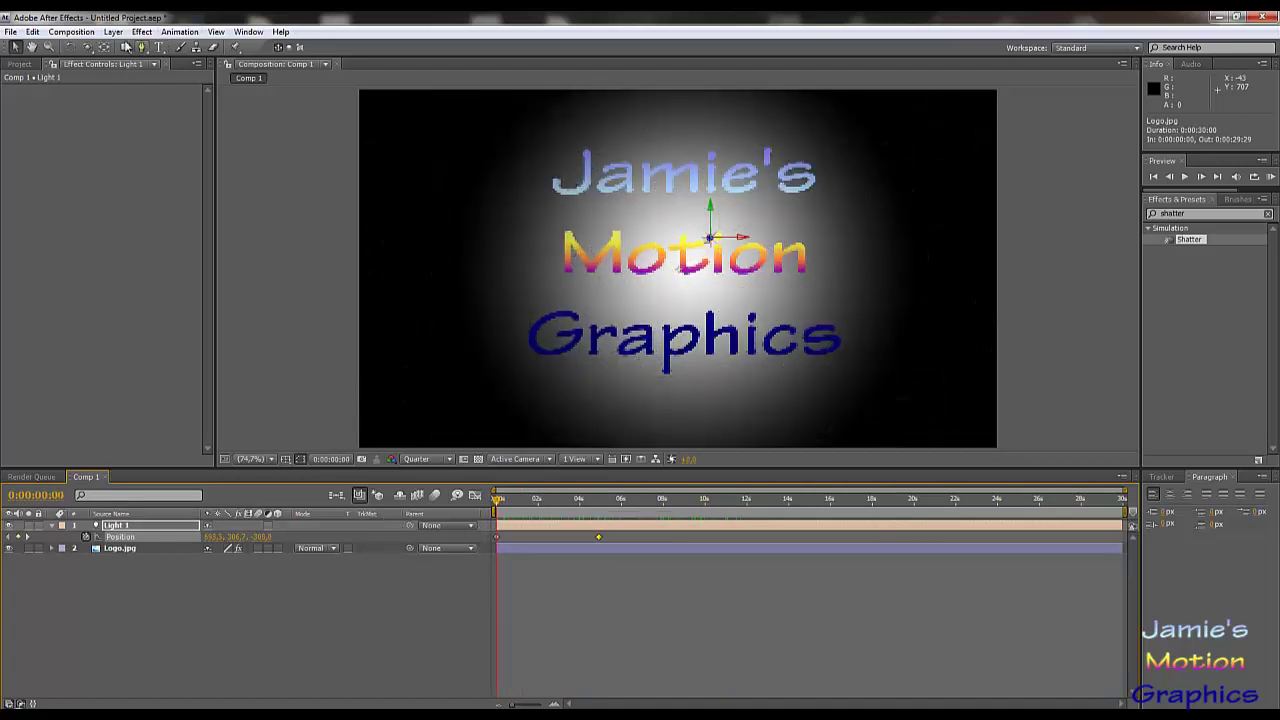
Add a new camera layer with the 50mm preset.
{"action": "left_click", "coordinate": [114, 32]}
{"action": "mouse_move", "coordinate": [131, 48]}
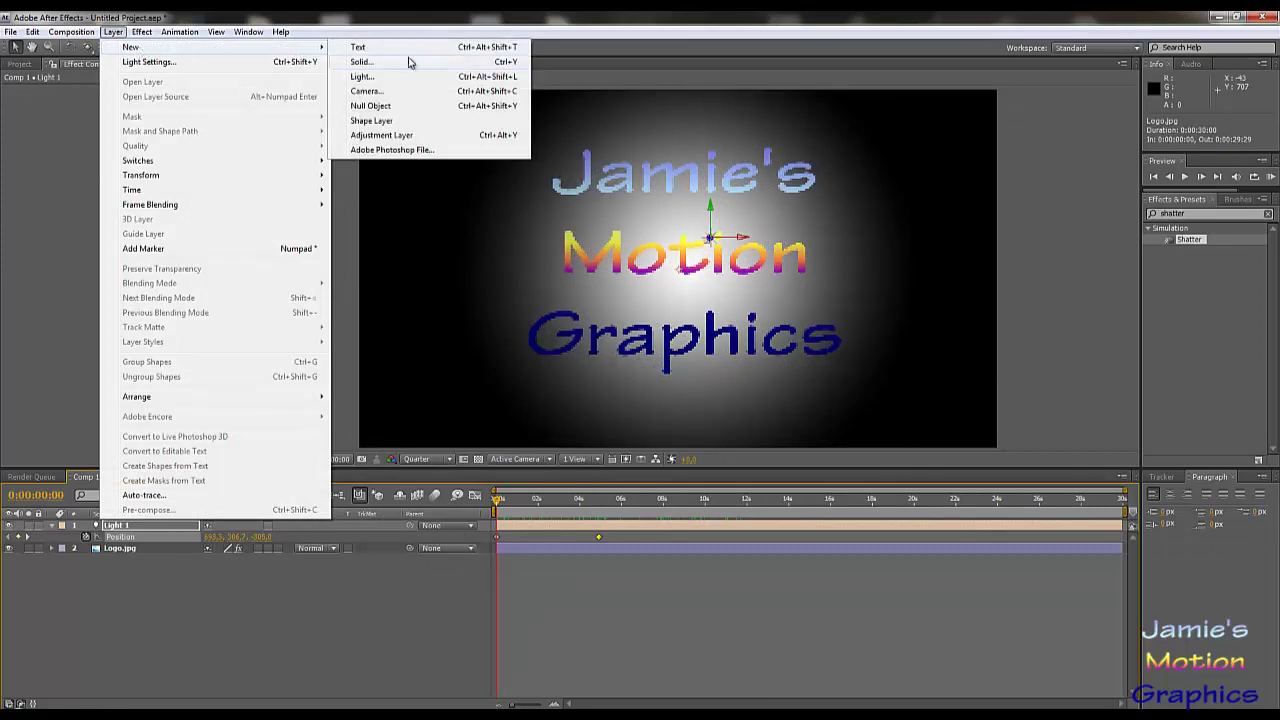
{"action": "left_click", "coordinate": [388, 92]}
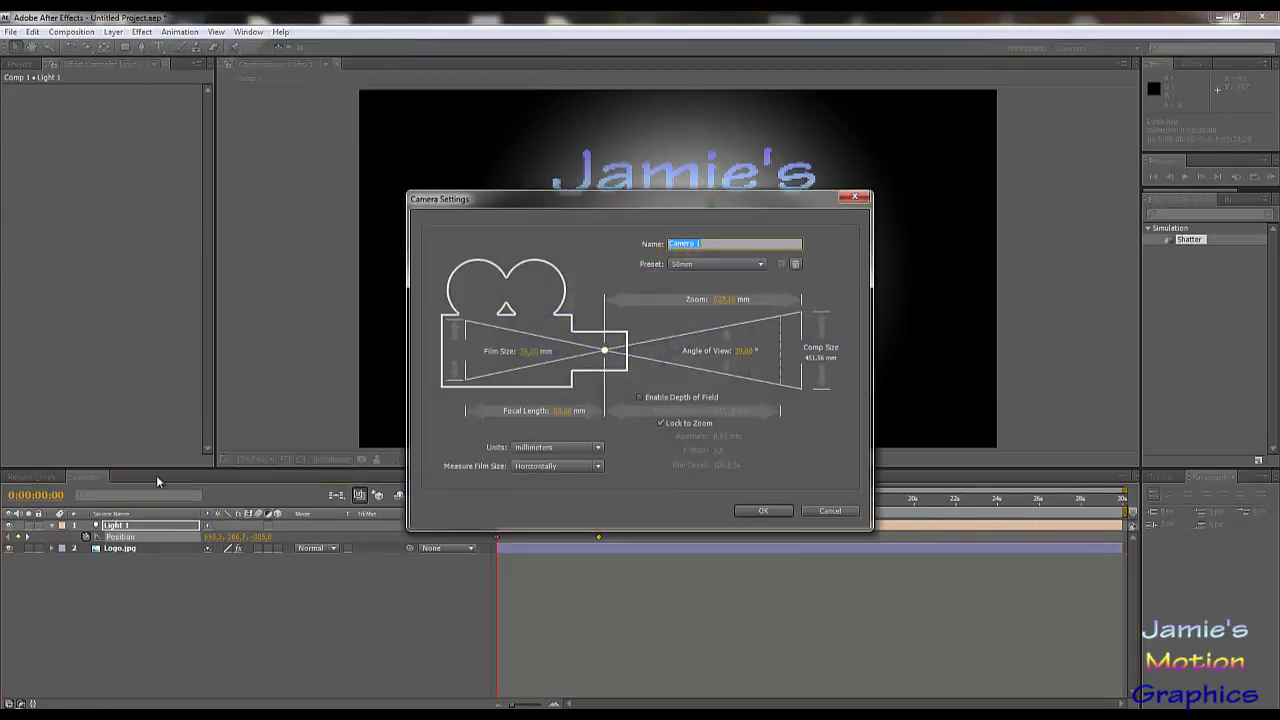
{"action": "left_click", "coordinate": [749, 512]}
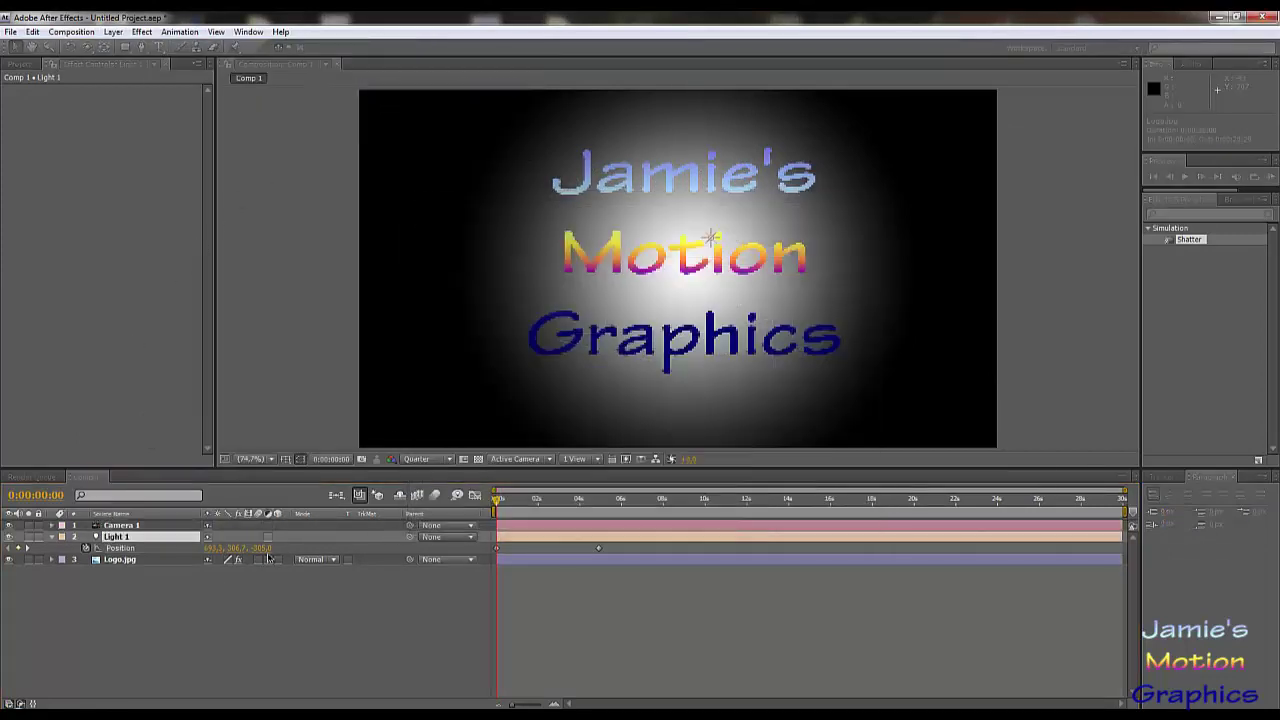
Set the Camera System of the logo's Shatter effect to Comp Camera.
{"action": "left_click", "coordinate": [140, 561]}
{"action": "scroll", "coordinate": [156, 384], "scroll_direction": "down", "scroll_amount": 4}
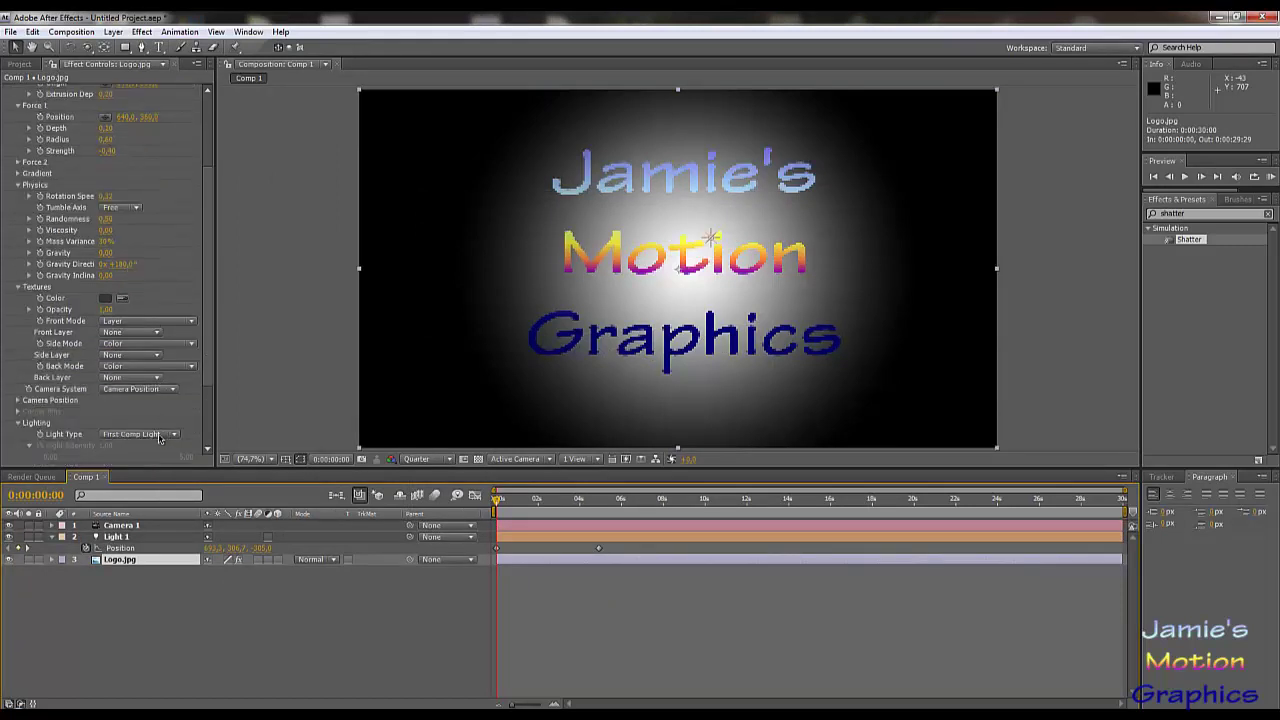
{"action": "scroll", "coordinate": [159, 438], "scroll_direction": "down", "scroll_amount": 3}
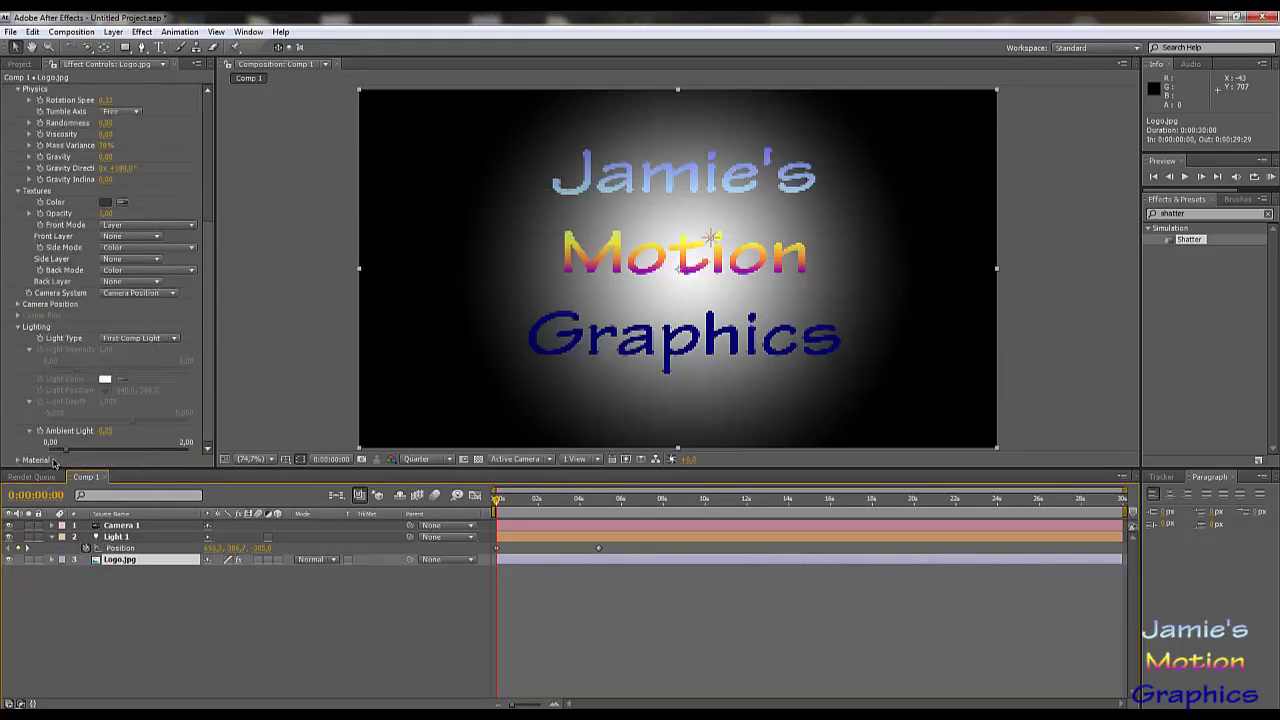
{"action": "scroll", "coordinate": [54, 460], "scroll_direction": "up", "scroll_amount": 2}
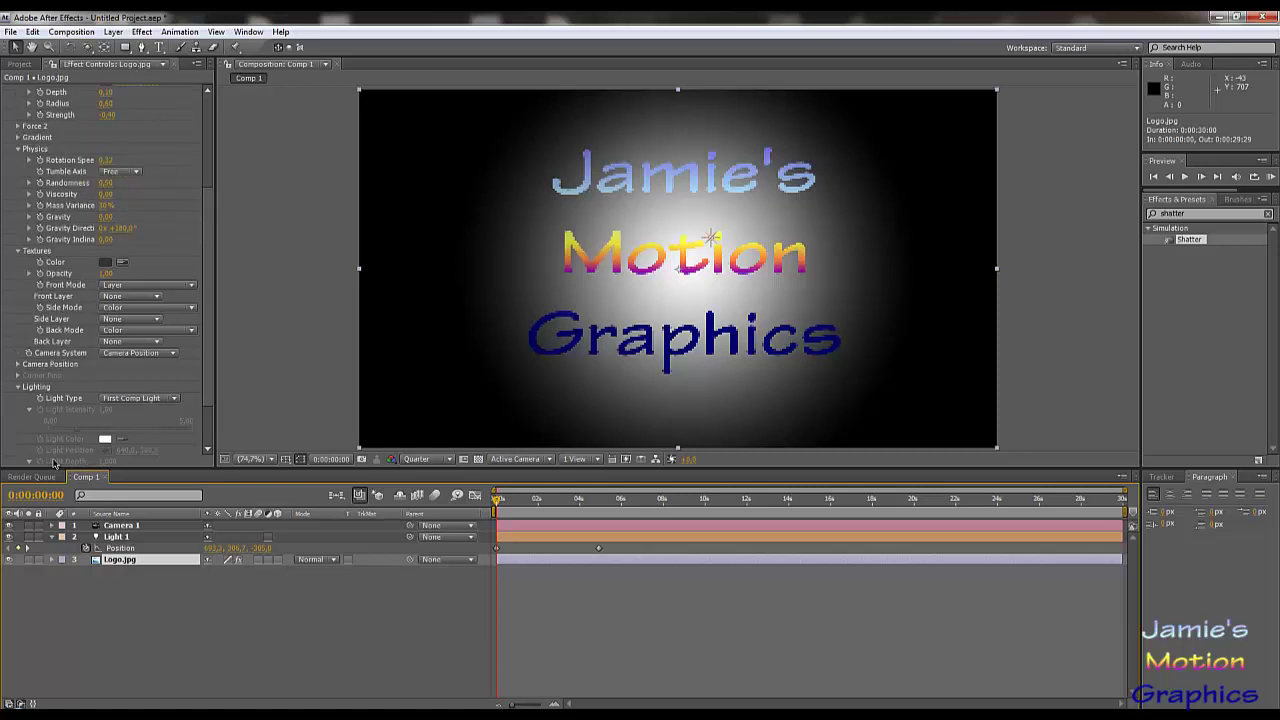
{"action": "left_click", "coordinate": [18, 366]}
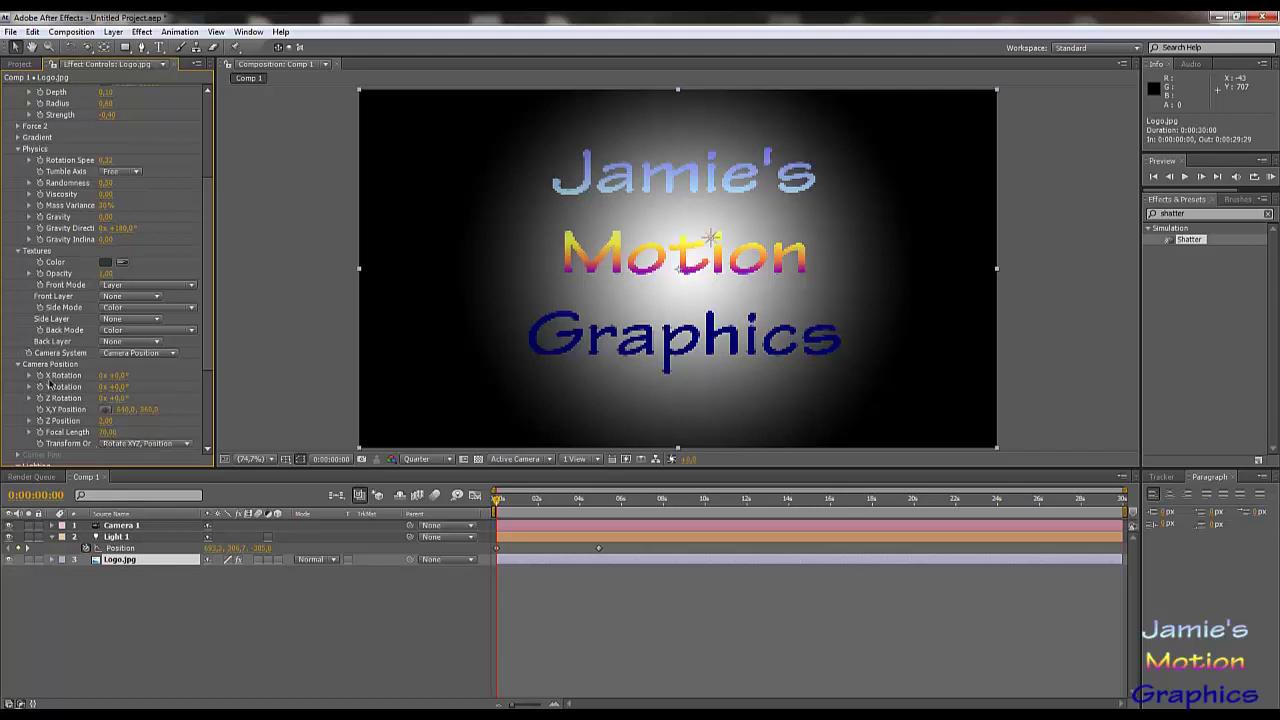
{"action": "left_click", "coordinate": [160, 355]}
{"action": "left_click", "coordinate": [162, 389]}
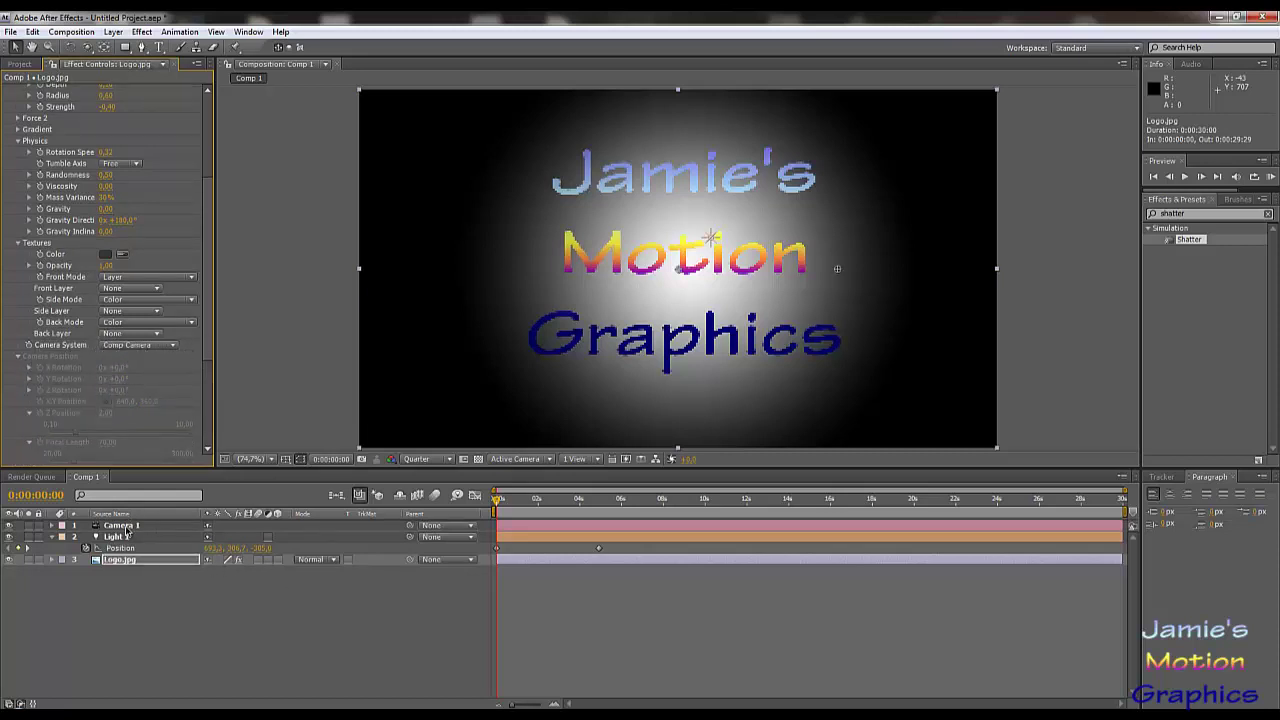
Try orbiting the camera around the logo, preview the pieces at 0:00:06:15, undo the orbit and return to the first frame.
{"action": "key", "text": "c"}
{"action": "left_click", "coordinate": [704, 310]}
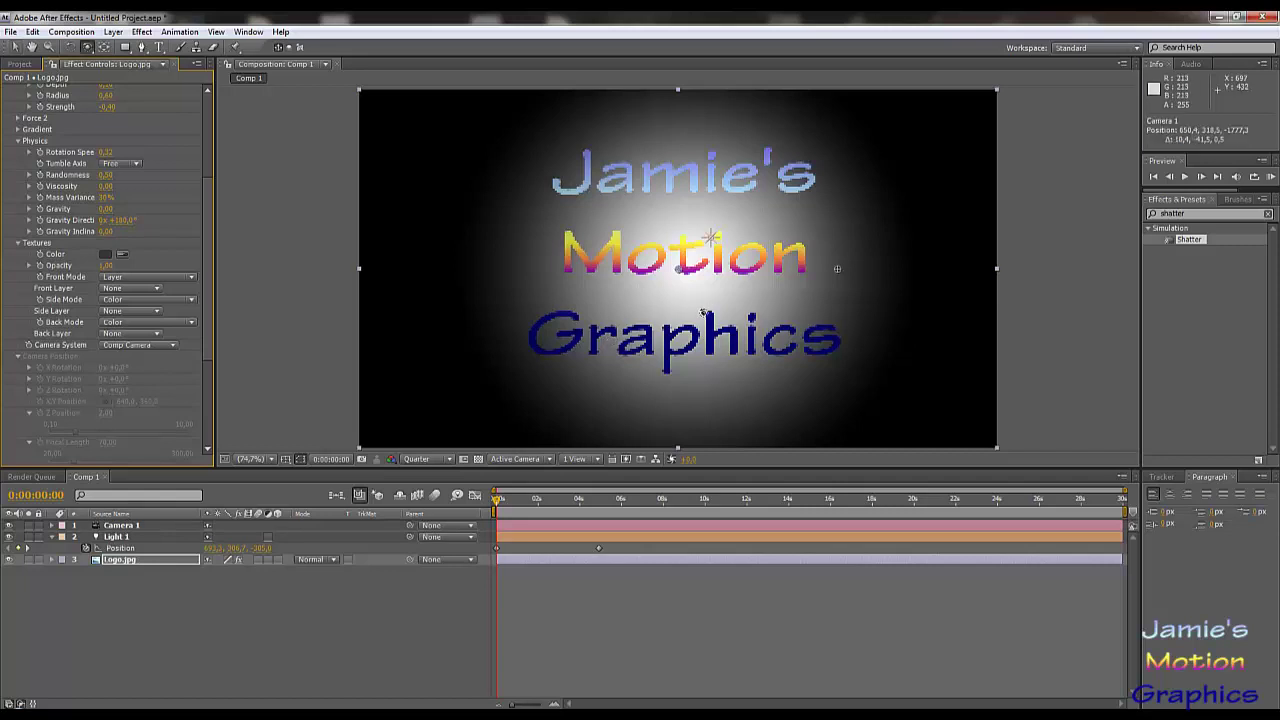
{"action": "left_click_drag", "start_coordinate": [704, 310], "coordinate": [671, 390]}
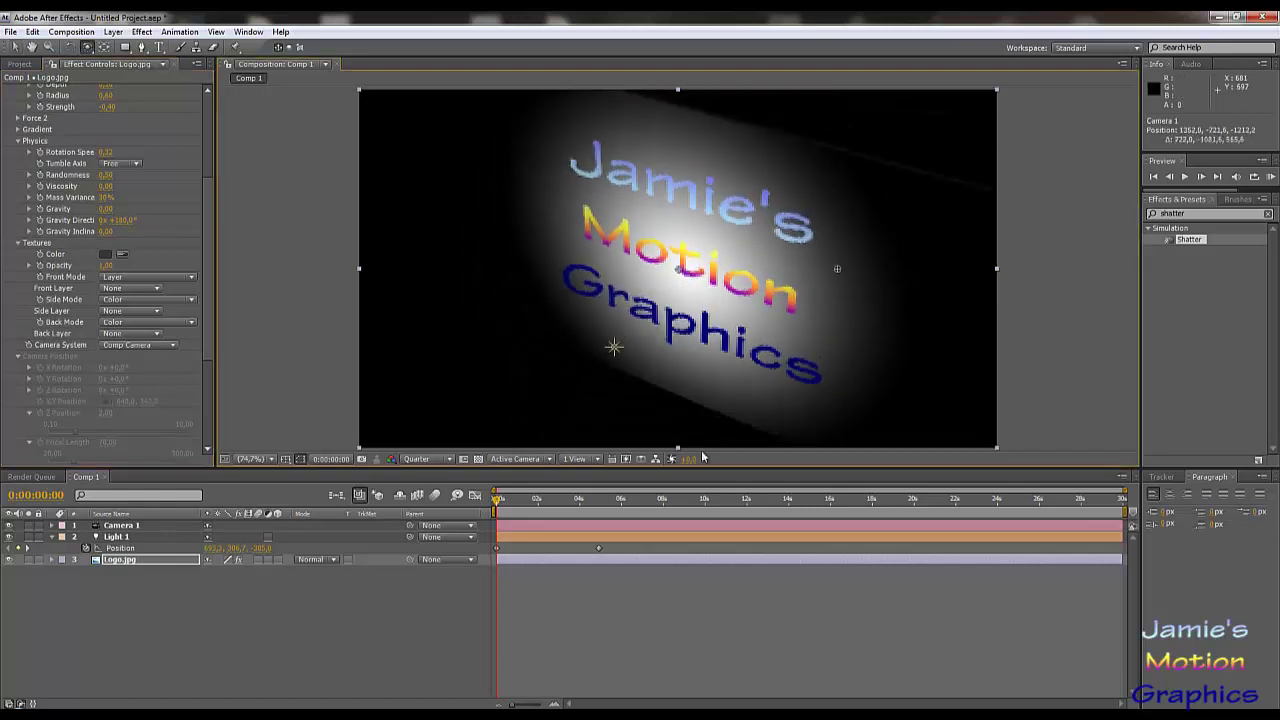
{"action": "left_click_drag", "start_coordinate": [497, 502], "coordinate": [632, 510]}
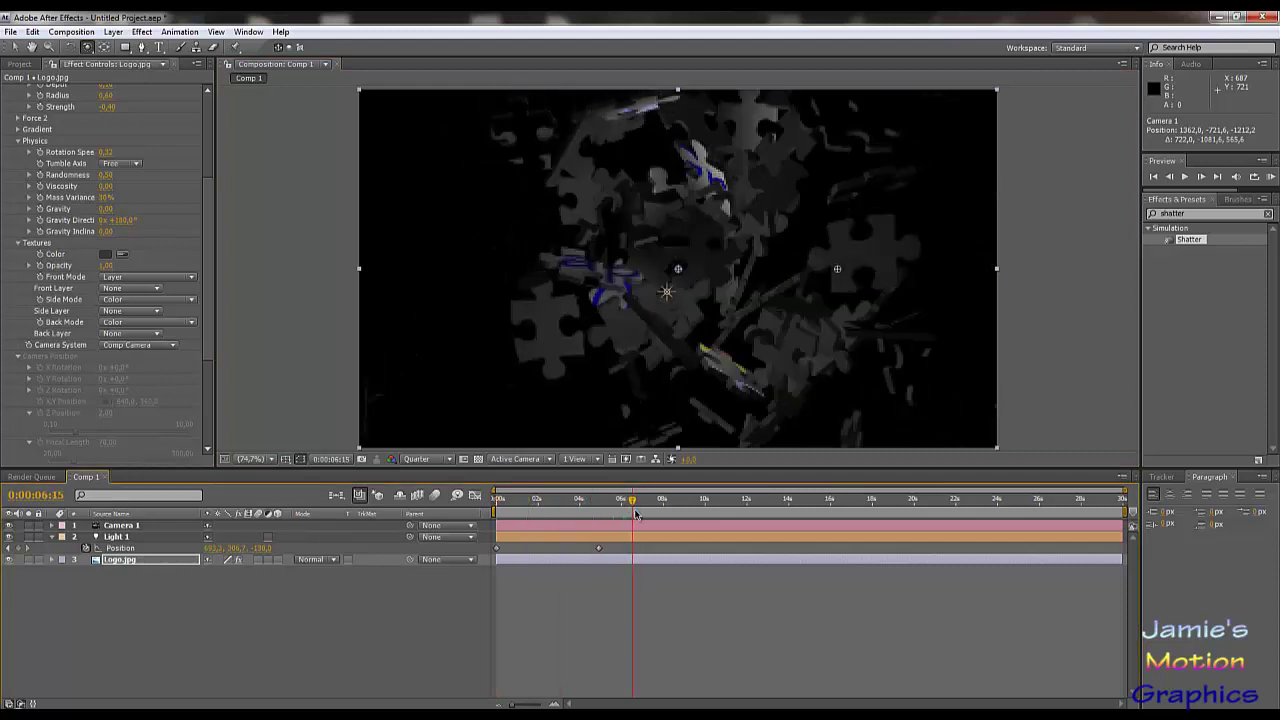
{"action": "key", "text": "ctrl+z"}
{"action": "key", "text": "Home"}
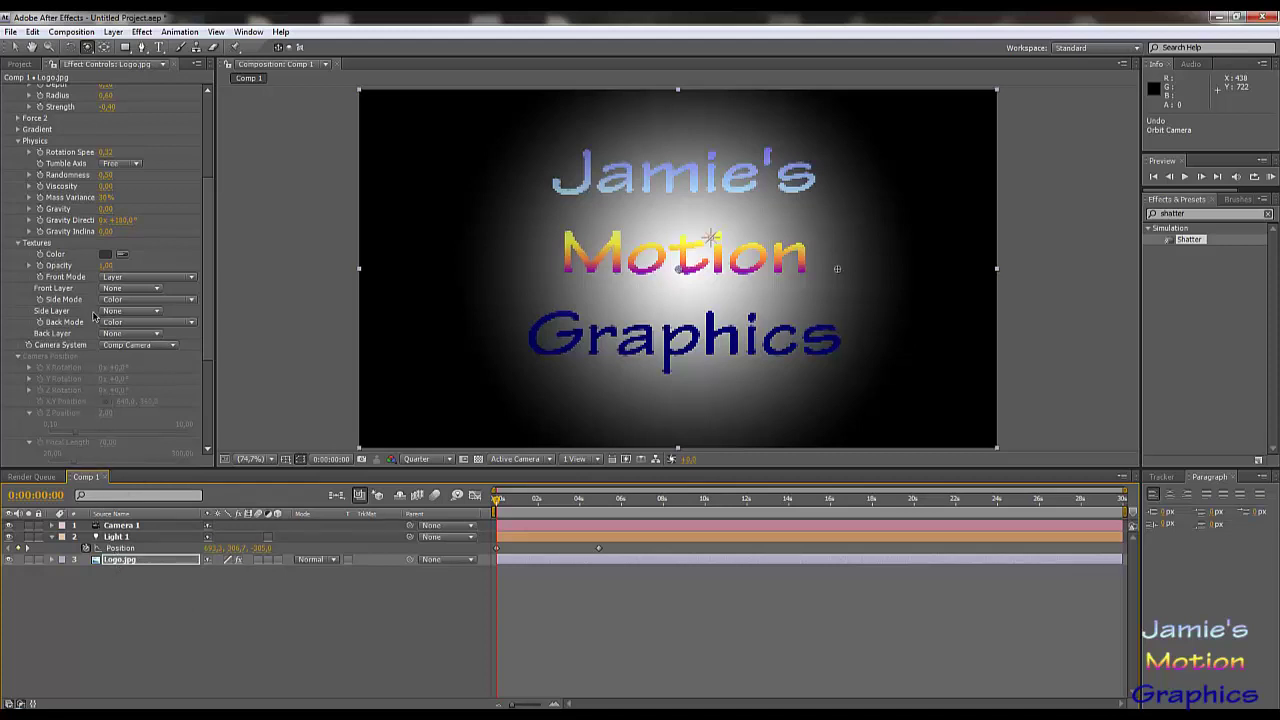
Create a second composition at 1280 × 720 px, 30 frames per second and 30 seconds long.
{"action": "scroll", "coordinate": [93, 316], "scroll_direction": "up", "scroll_amount": 4}
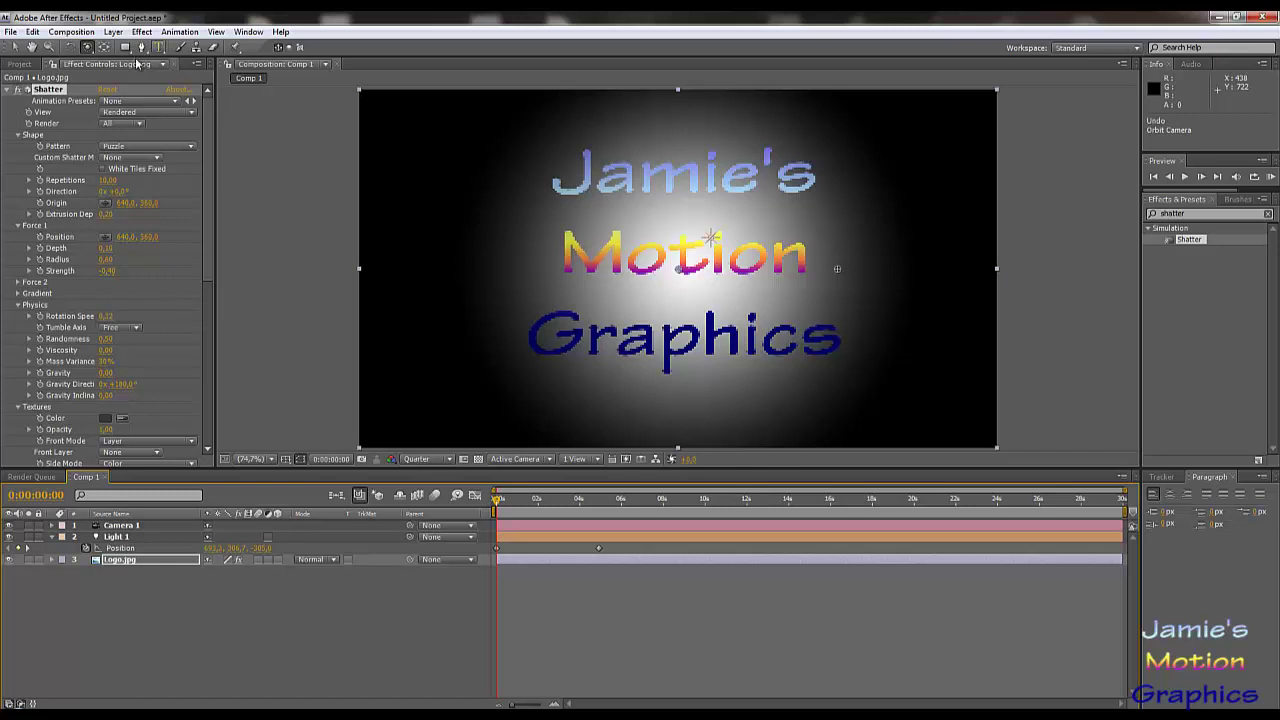
{"action": "left_click", "coordinate": [118, 33]}
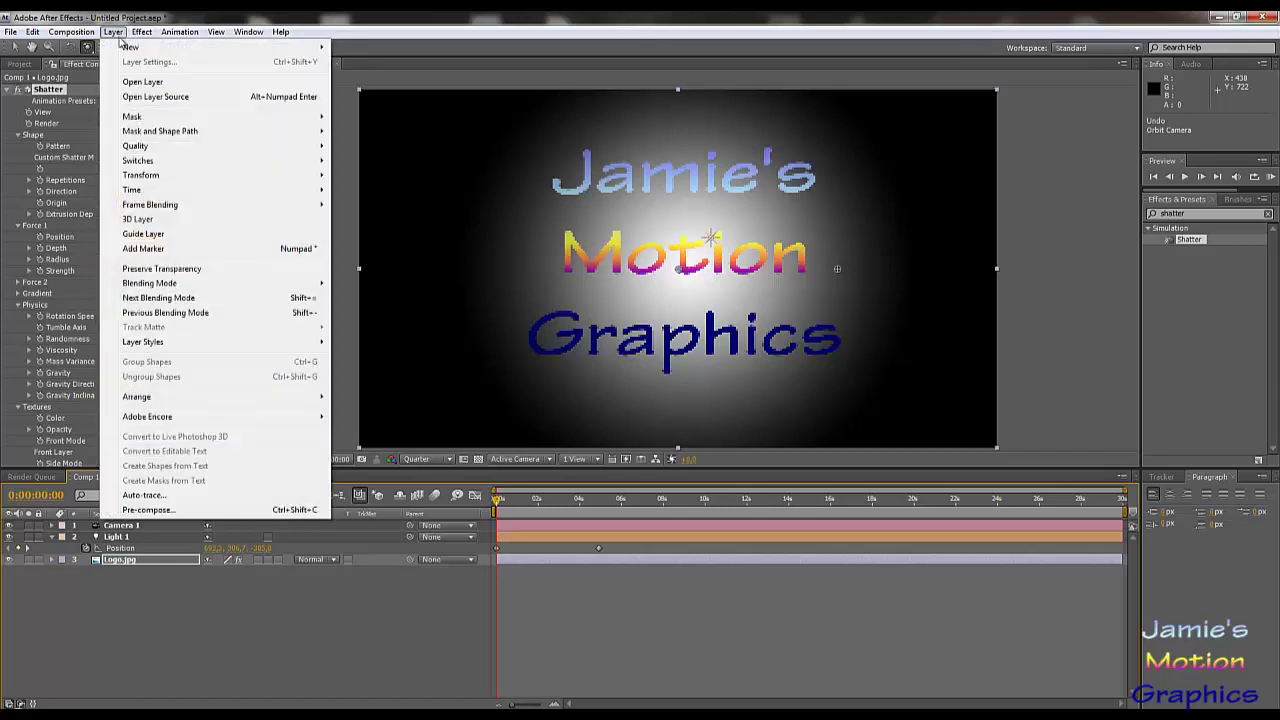
{"action": "left_click", "coordinate": [334, 34]}
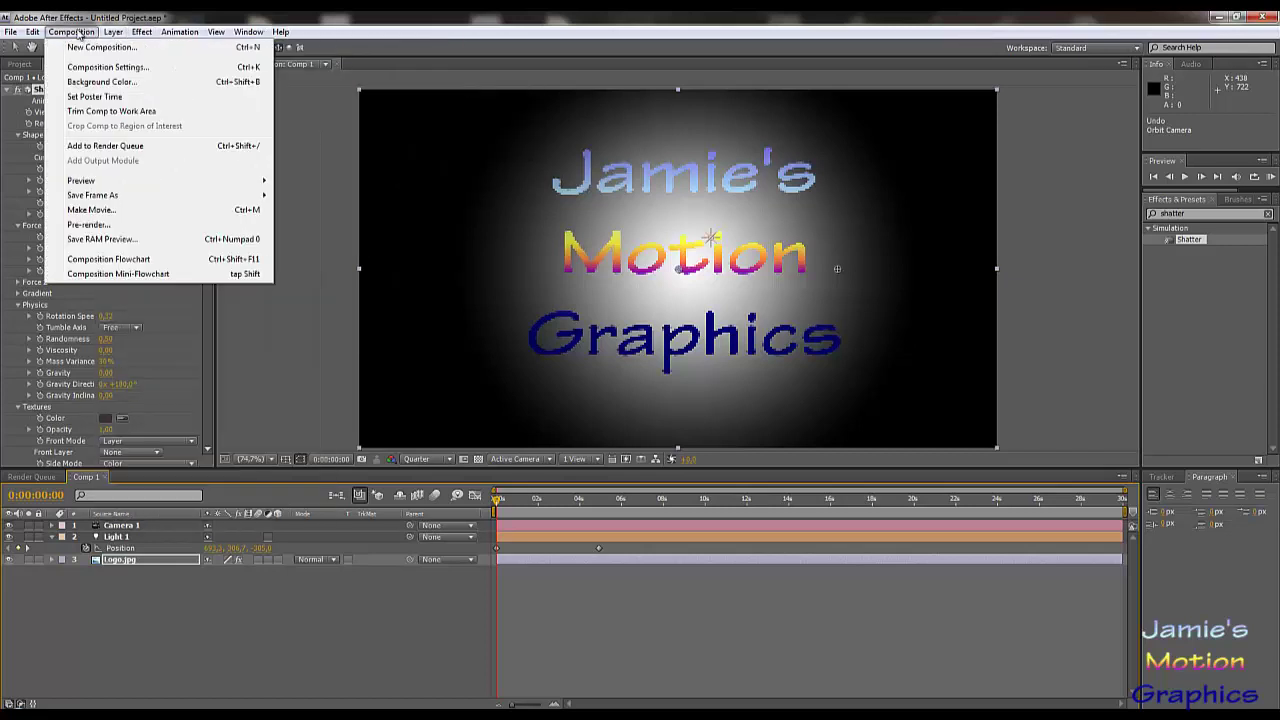
{"action": "left_click", "coordinate": [76, 47]}
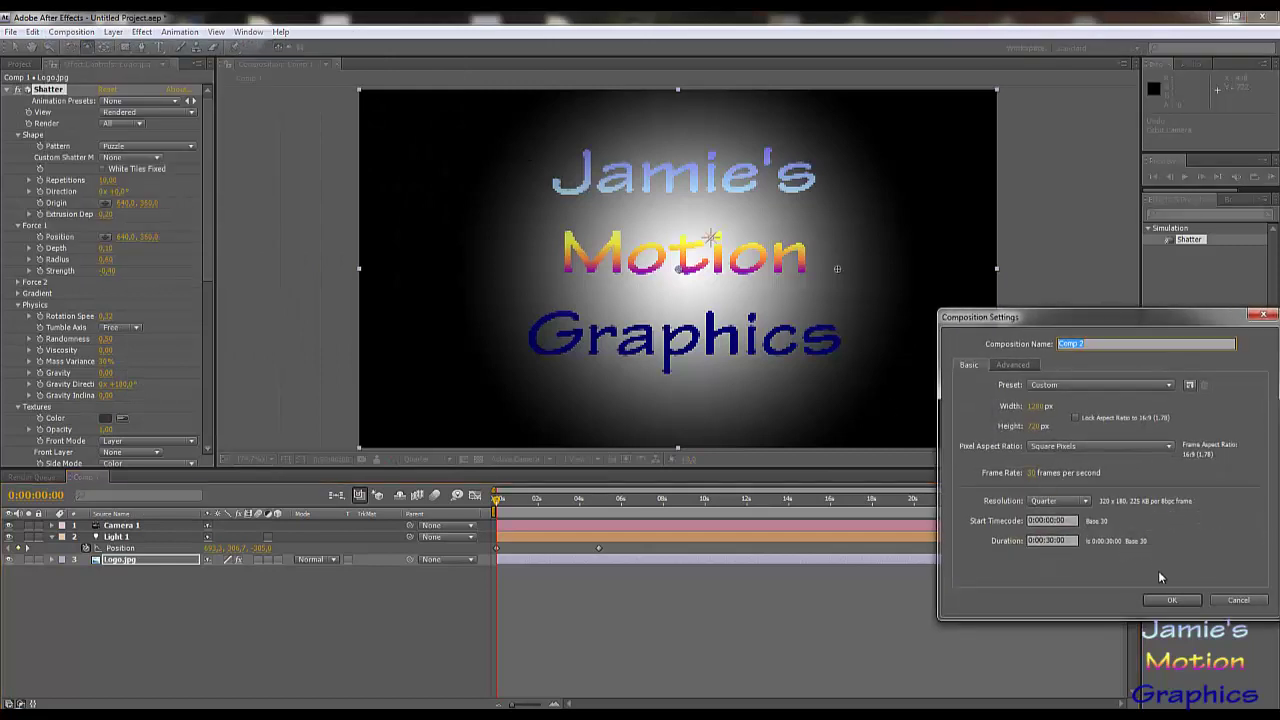
{"action": "left_click", "coordinate": [1171, 598]}
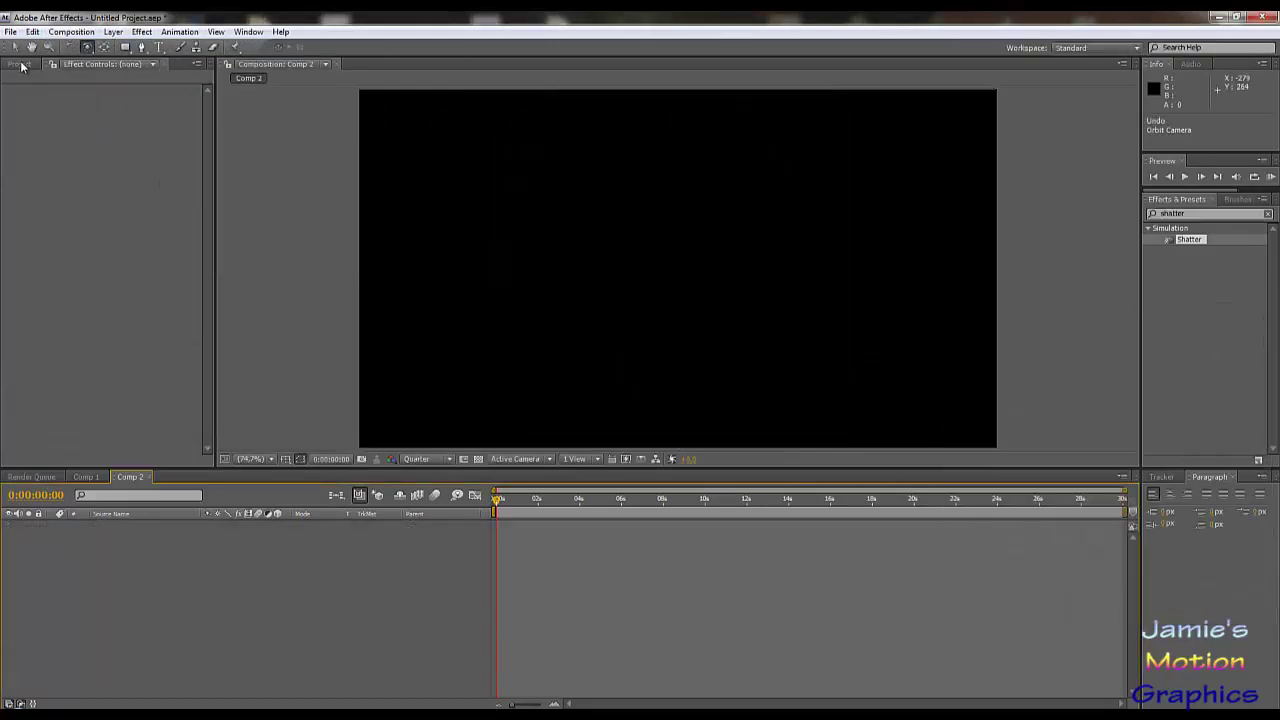
Nest Comp 1 as a layer in Comp 2 and time-reverse it.
{"action": "left_click", "coordinate": [19, 64]}
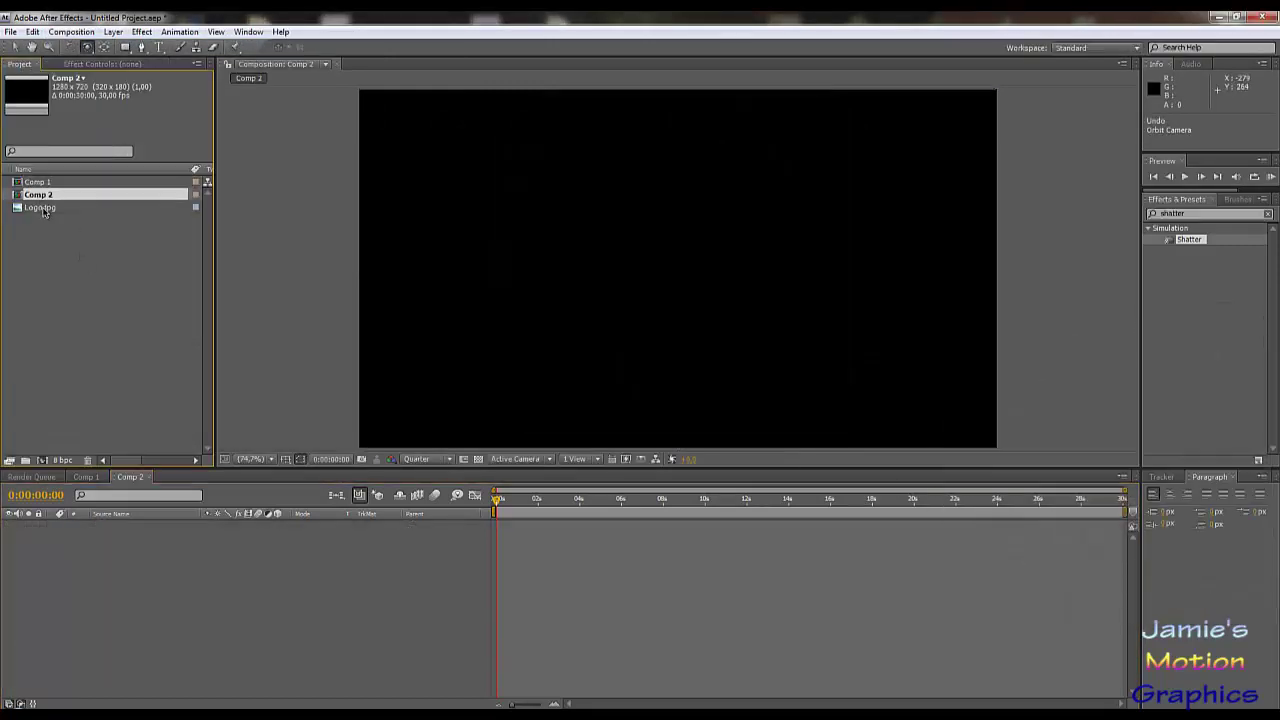
{"action": "left_click_drag", "start_coordinate": [40, 182], "coordinate": [113, 537]}
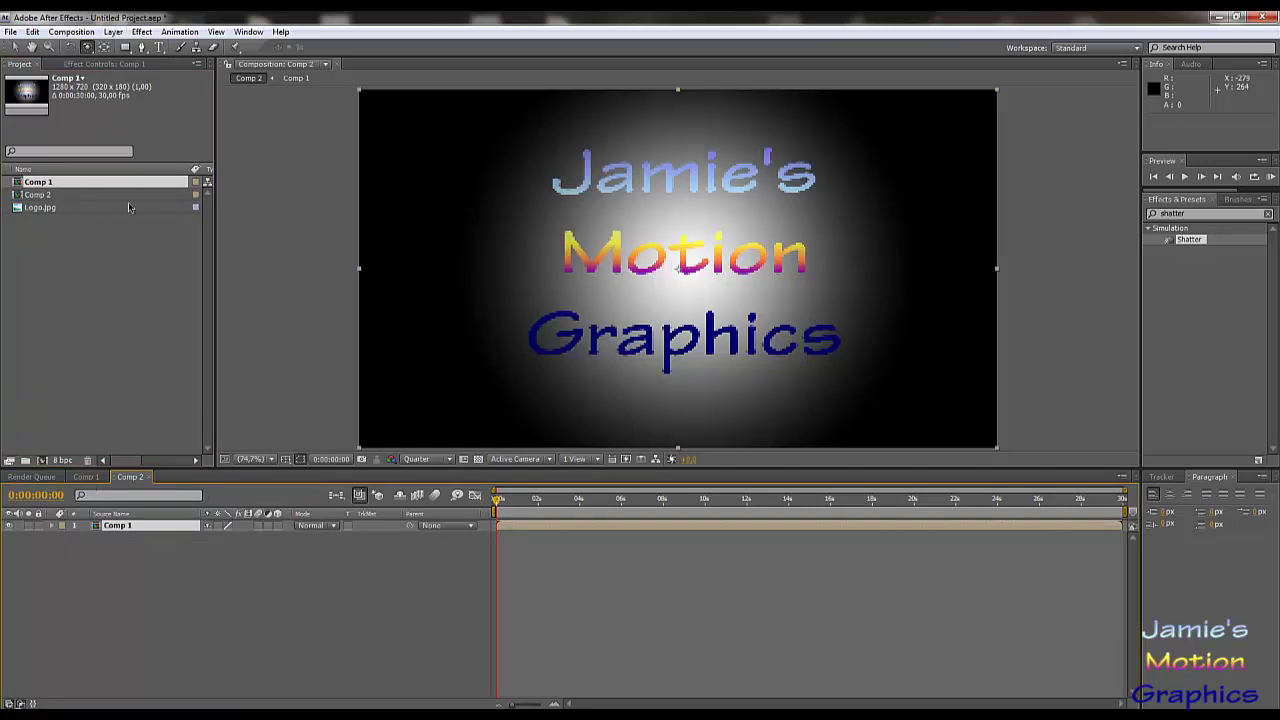
{"action": "right_click", "coordinate": [162, 527]}
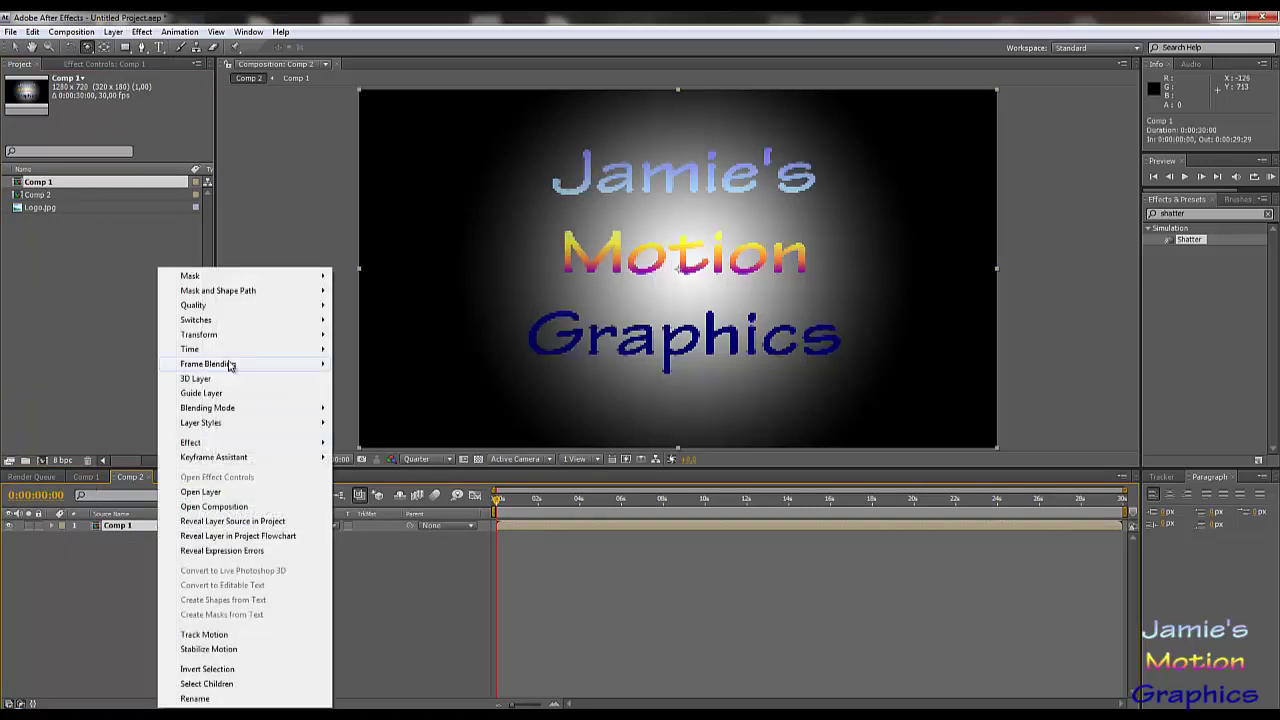
{"action": "mouse_move", "coordinate": [247, 351]}
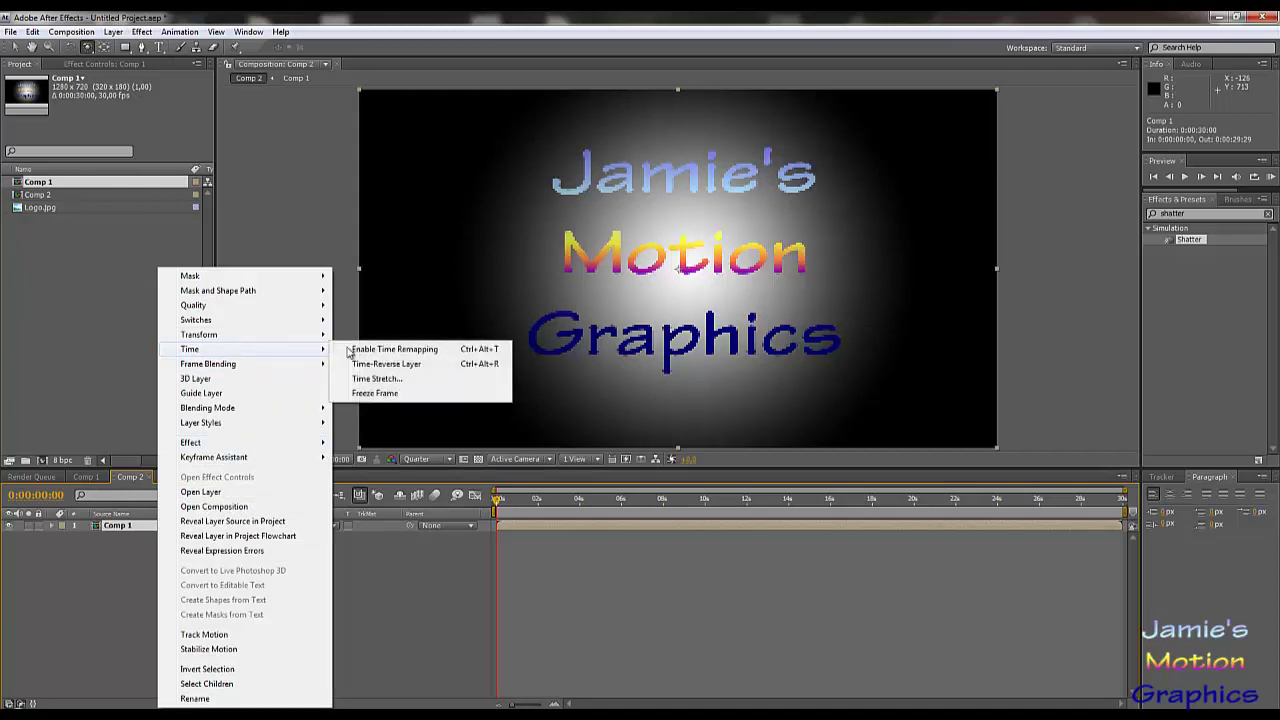
{"action": "left_click", "coordinate": [406, 366]}
Shift the reversed Comp 1 layer earlier so it ends at about 0:00:16:08, and check the frame at its end.
{"action": "left_click_drag", "start_coordinate": [495, 508], "coordinate": [1139, 537]}
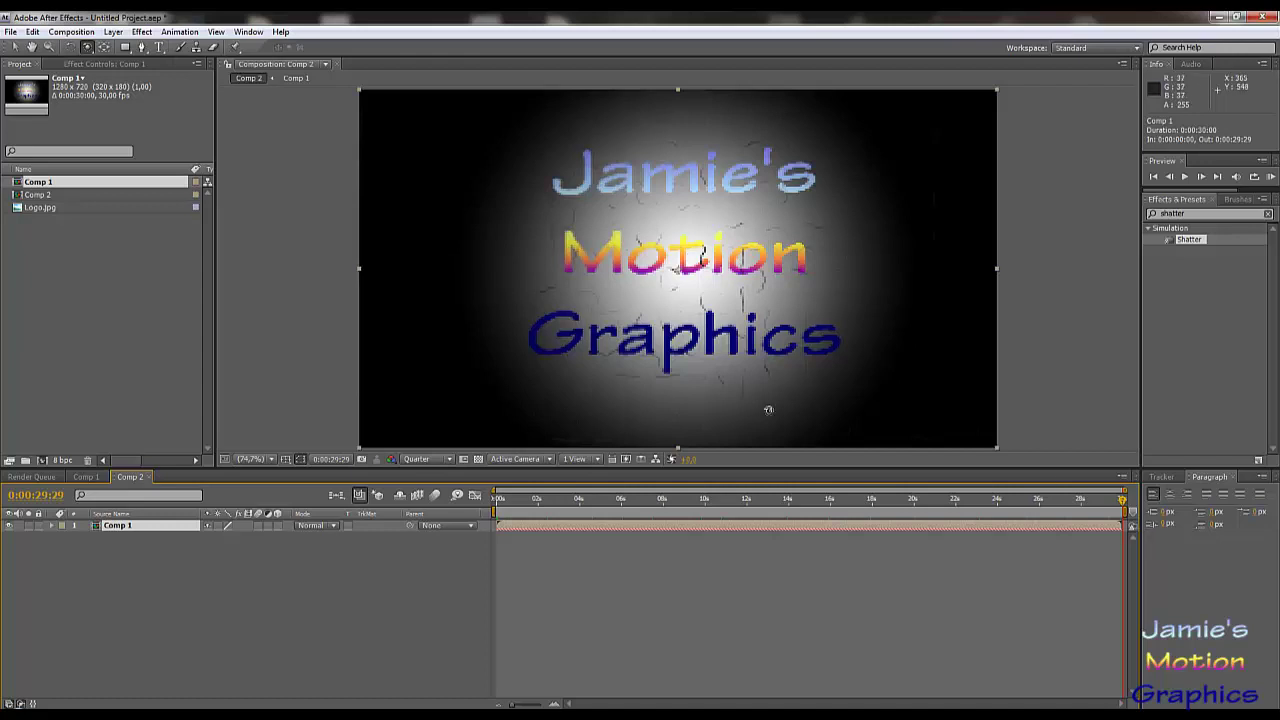
{"action": "left_click_drag", "start_coordinate": [1121, 527], "coordinate": [838, 525]}
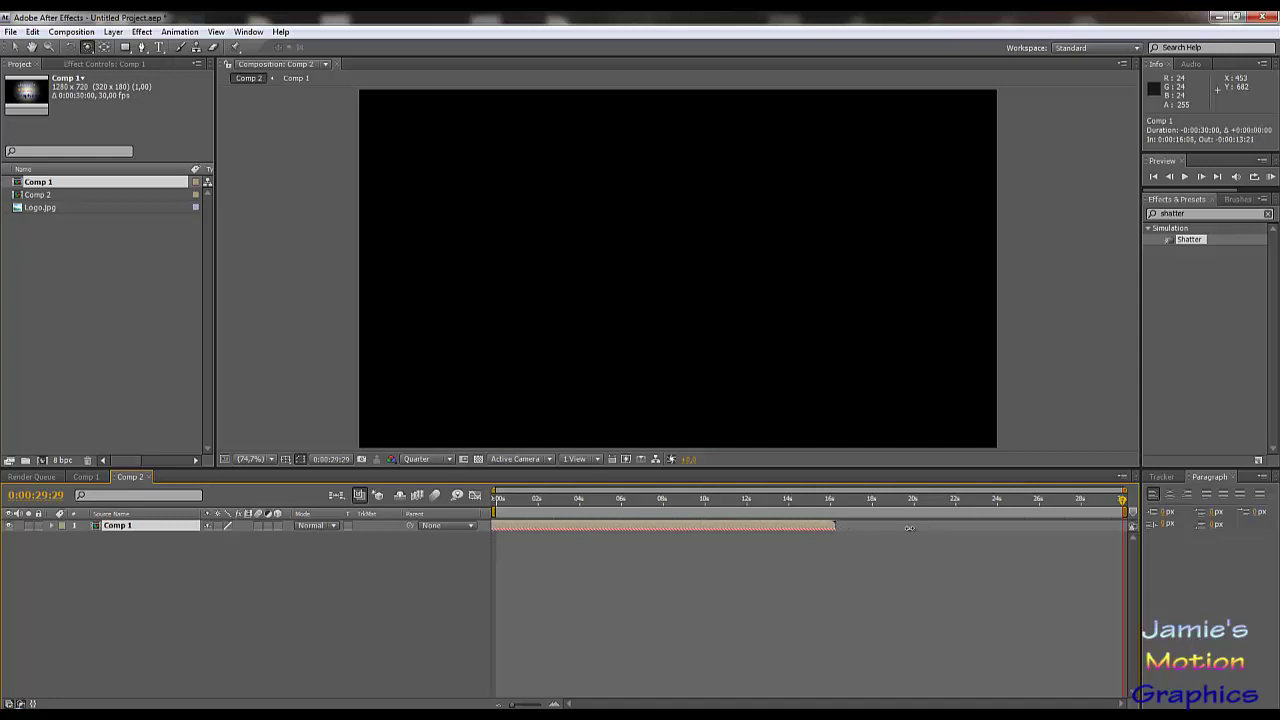
{"action": "mouse_move", "coordinate": [854, 505]}
{"action": "left_mouse_down"}
{"action": "mouse_move", "coordinate": [826, 505]}
{"action": "mouse_move", "coordinate": [835, 517]}
{"action": "left_mouse_up"}
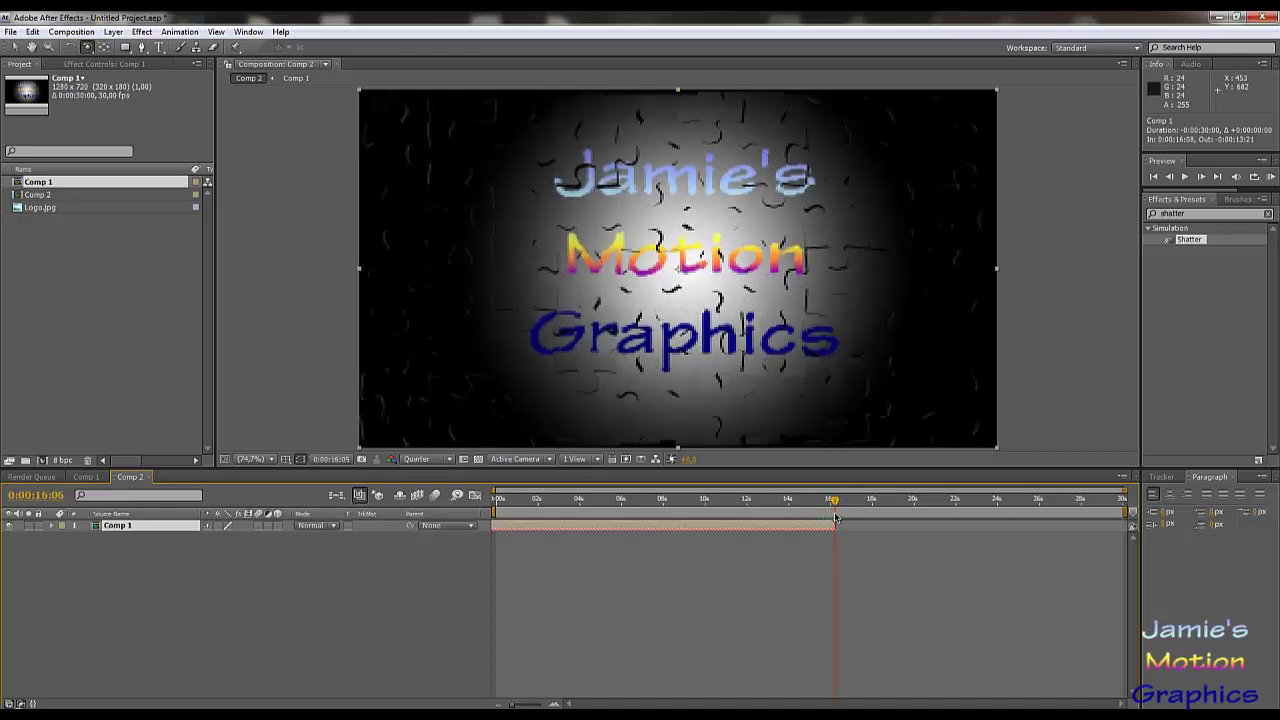
In Comp 1, move the Light 1 and Logo.jpg layers together so they start at 0:00:04:27, leaving Camera 1 in place.
{"action": "left_click", "coordinate": [97, 481]}
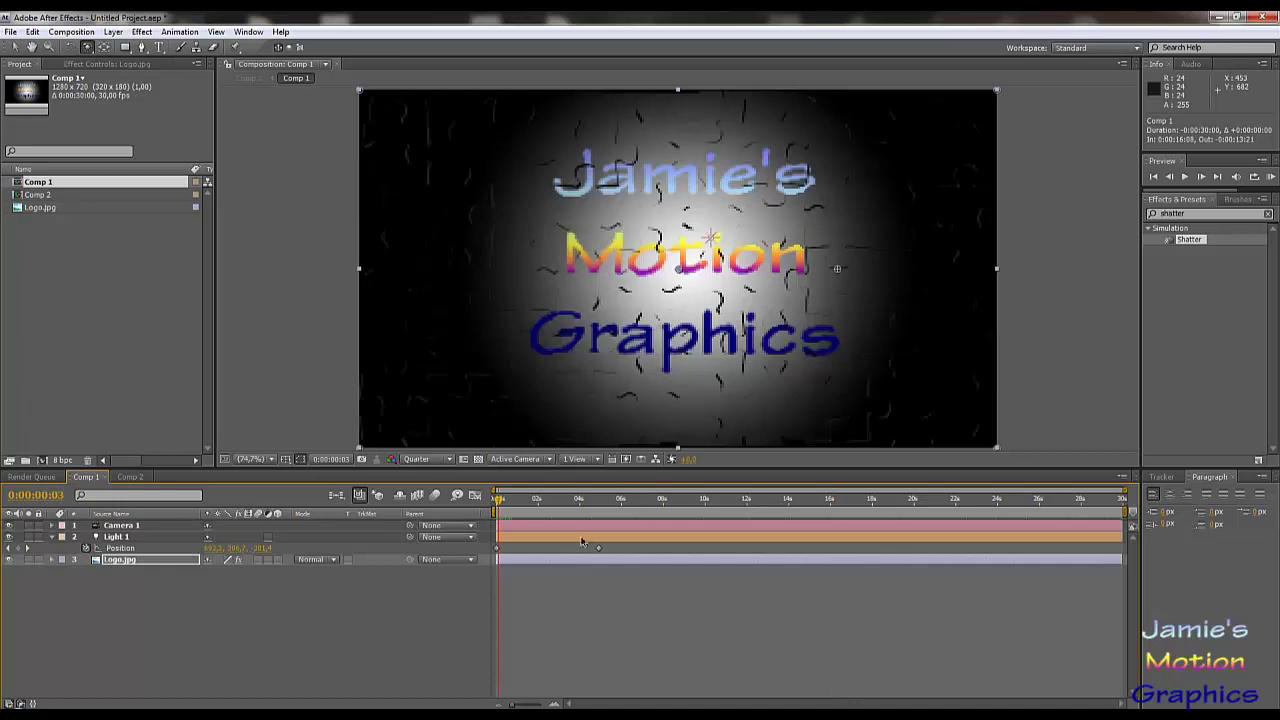
{"action": "left_click", "coordinate": [509, 562]}
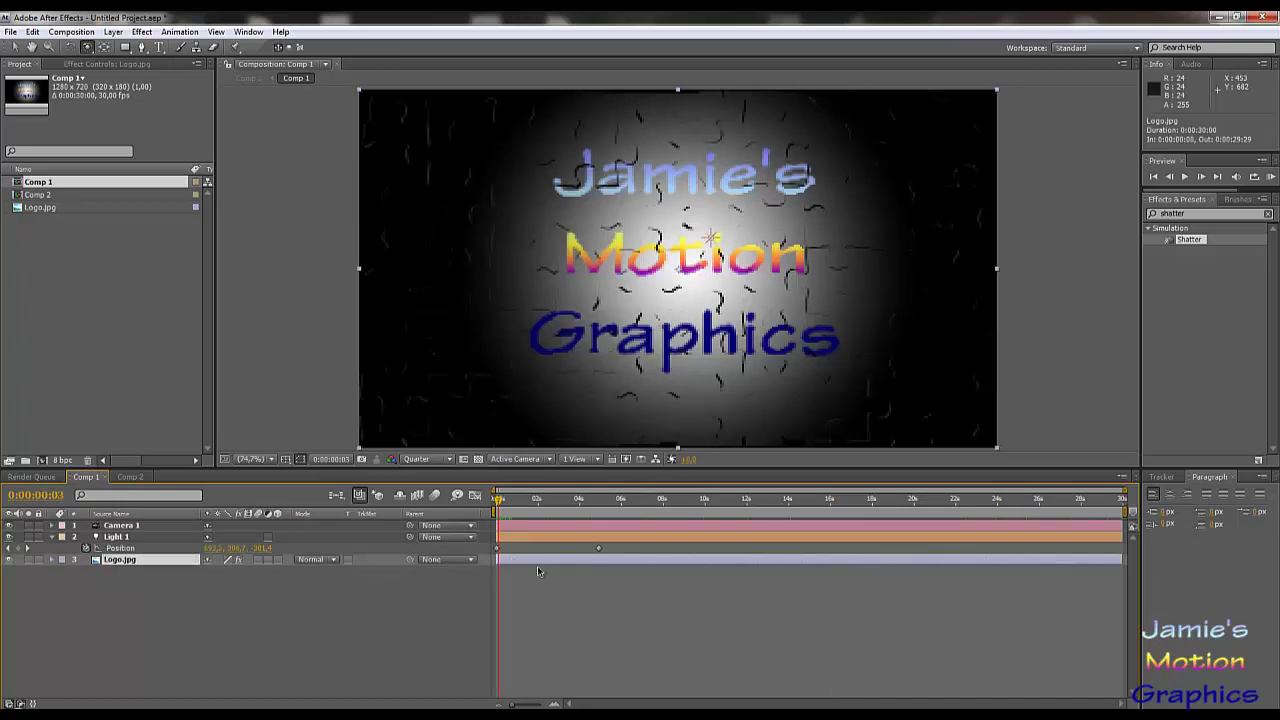
{"action": "left_click", "coordinate": [143, 531], "text": "shift"}
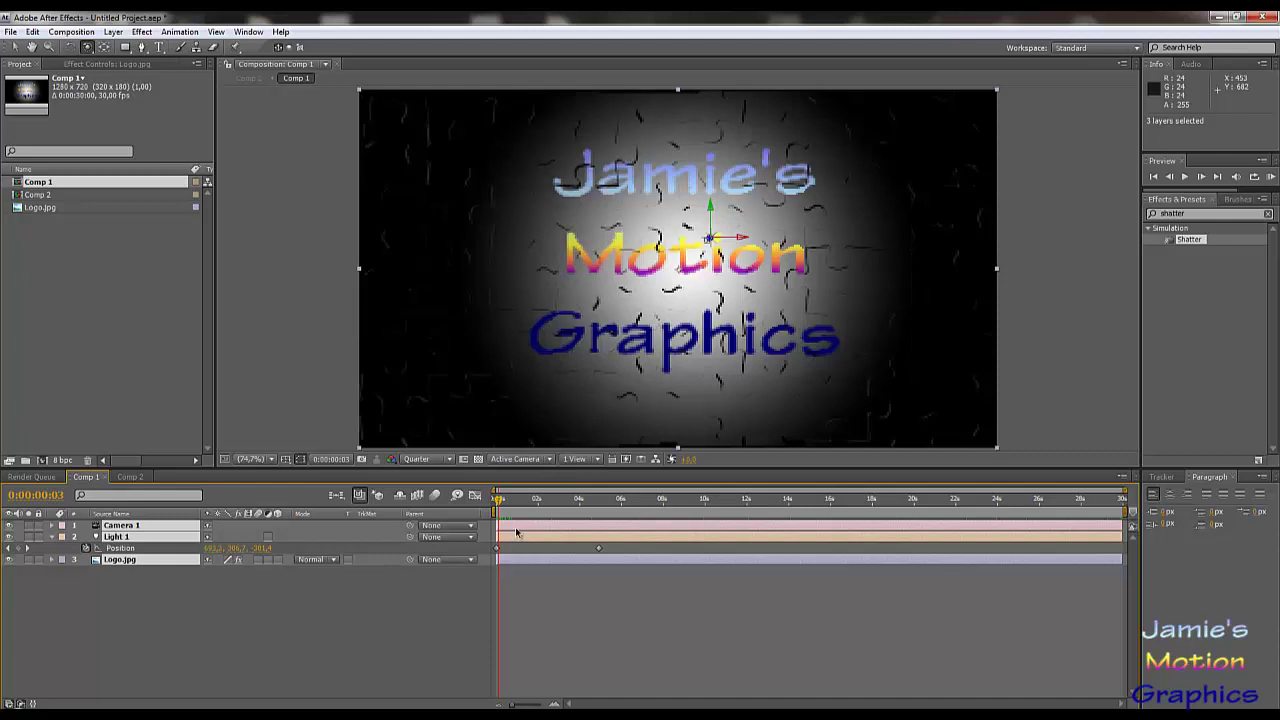
{"action": "left_click", "coordinate": [185, 526], "text": "ctrl"}
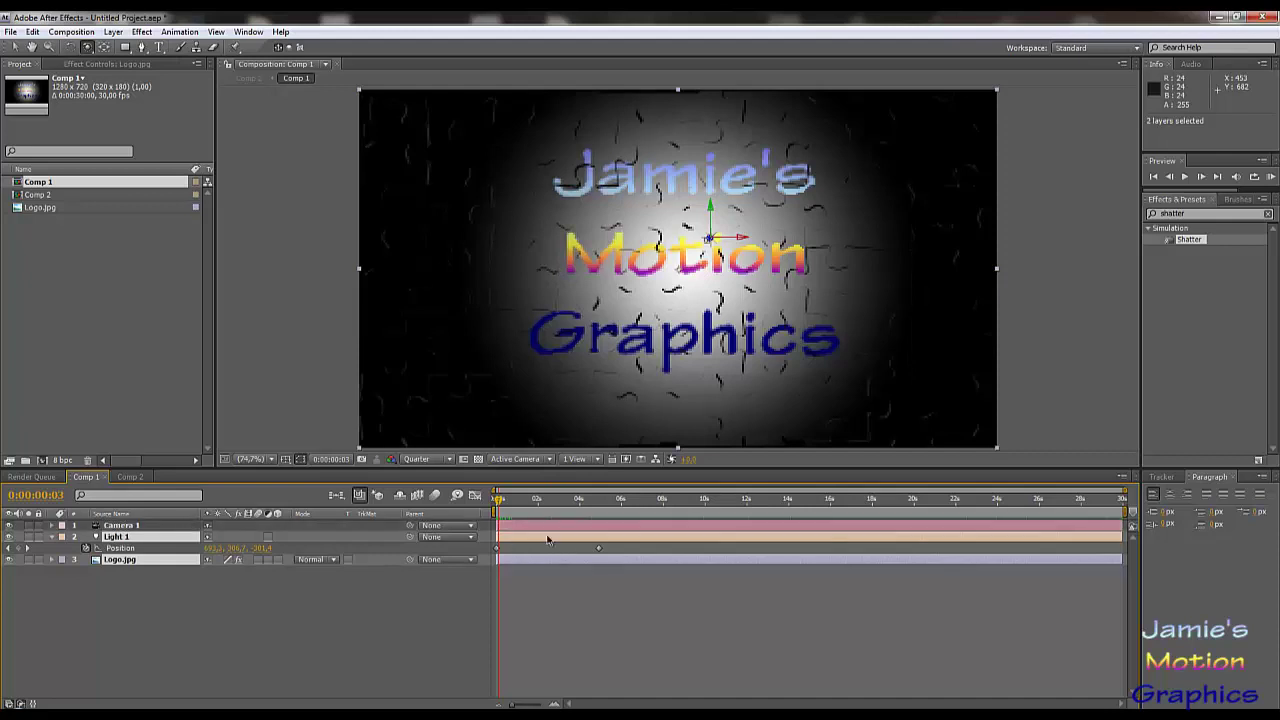
{"action": "left_click_drag", "start_coordinate": [535, 540], "coordinate": [638, 545]}
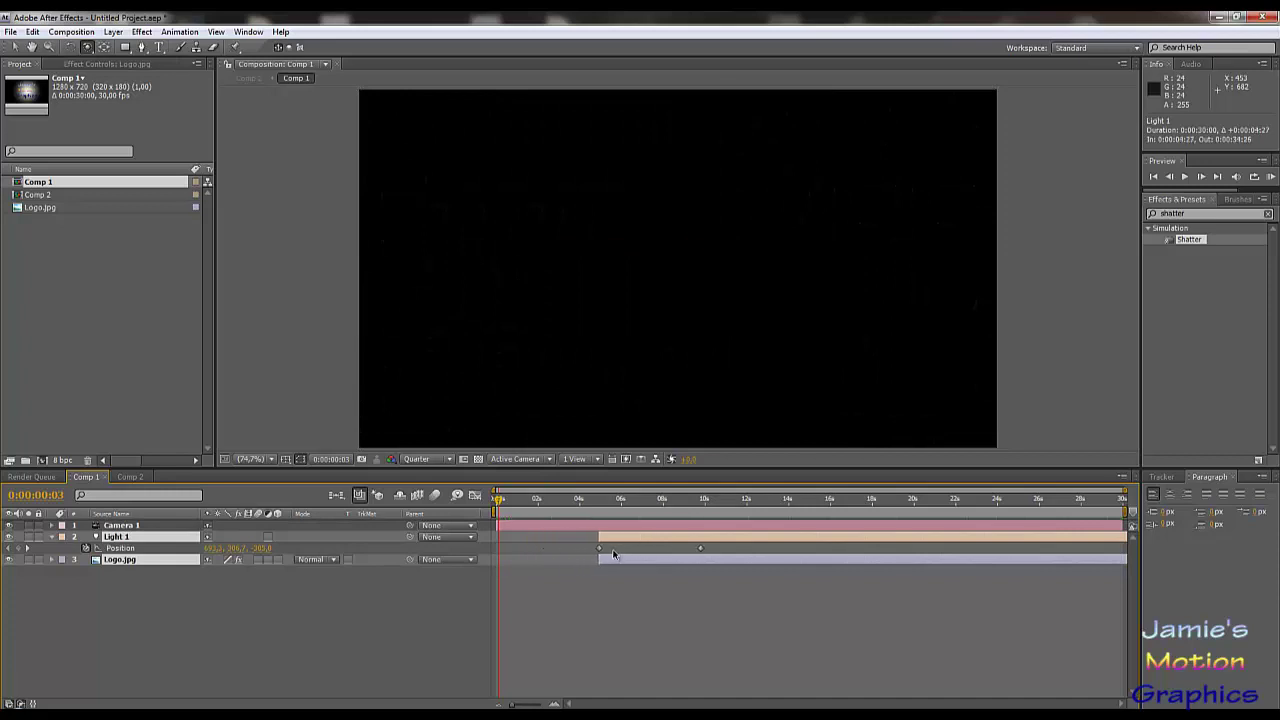
Extend the start of Light 1 and Logo.jpg back past the first frame, preview the delayed shatter and return to 0:00:00:00.
{"action": "mouse_move", "coordinate": [599, 536]}
{"action": "left_mouse_down"}
{"action": "mouse_move", "coordinate": [491, 537]}
{"action": "mouse_move", "coordinate": [491, 504]}
{"action": "mouse_move", "coordinate": [626, 542]}
{"action": "mouse_move", "coordinate": [600, 547]}
{"action": "left_mouse_up"}
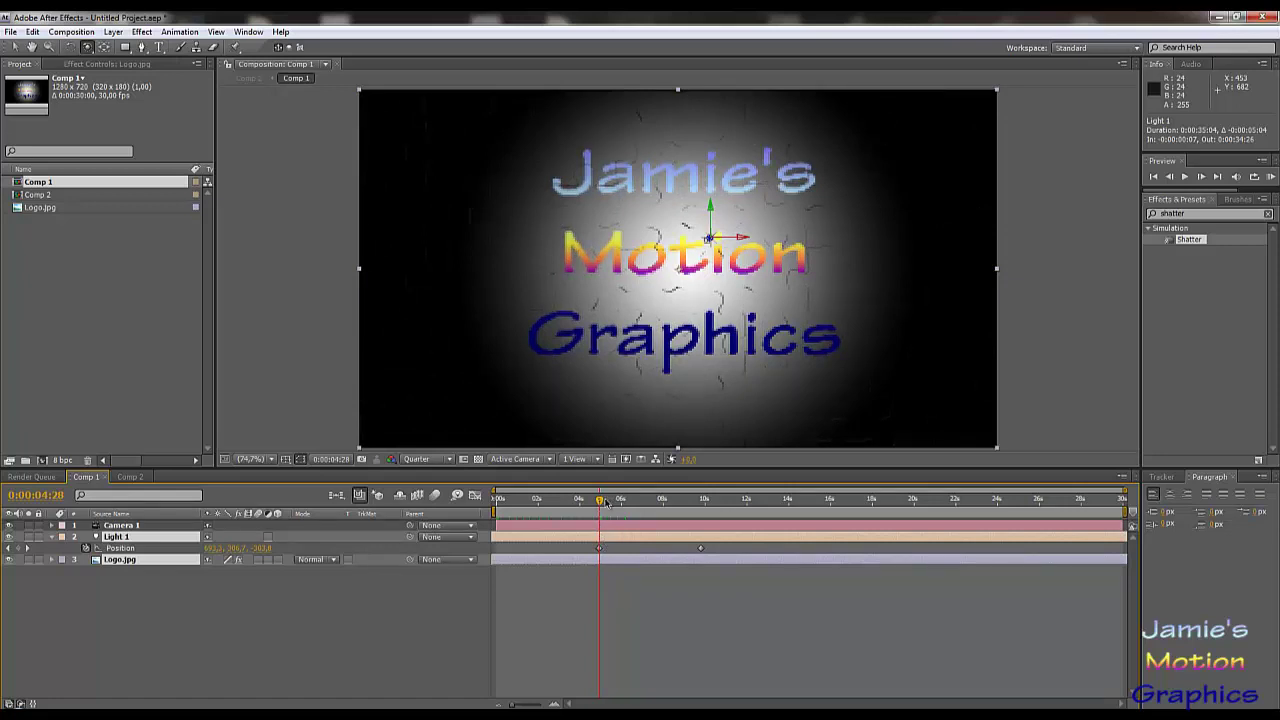
{"action": "key", "text": "space"}
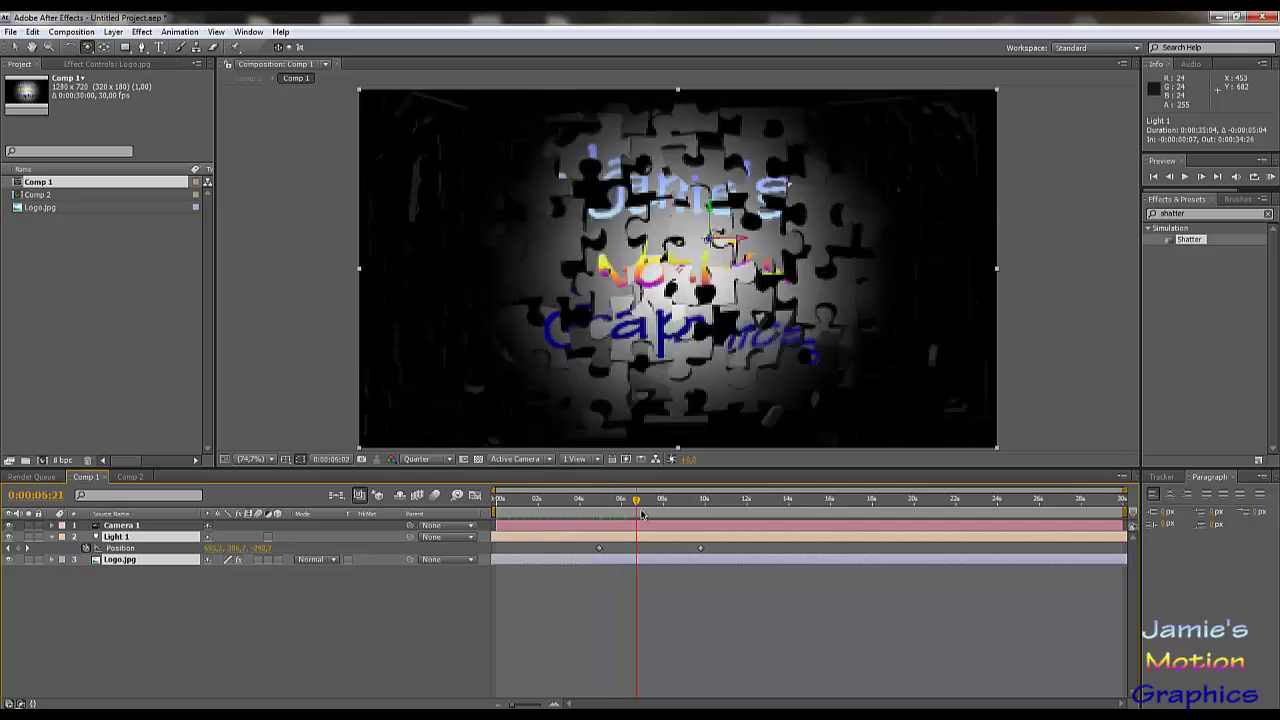
{"action": "left_click_drag", "start_coordinate": [666, 513], "coordinate": [491, 513]}
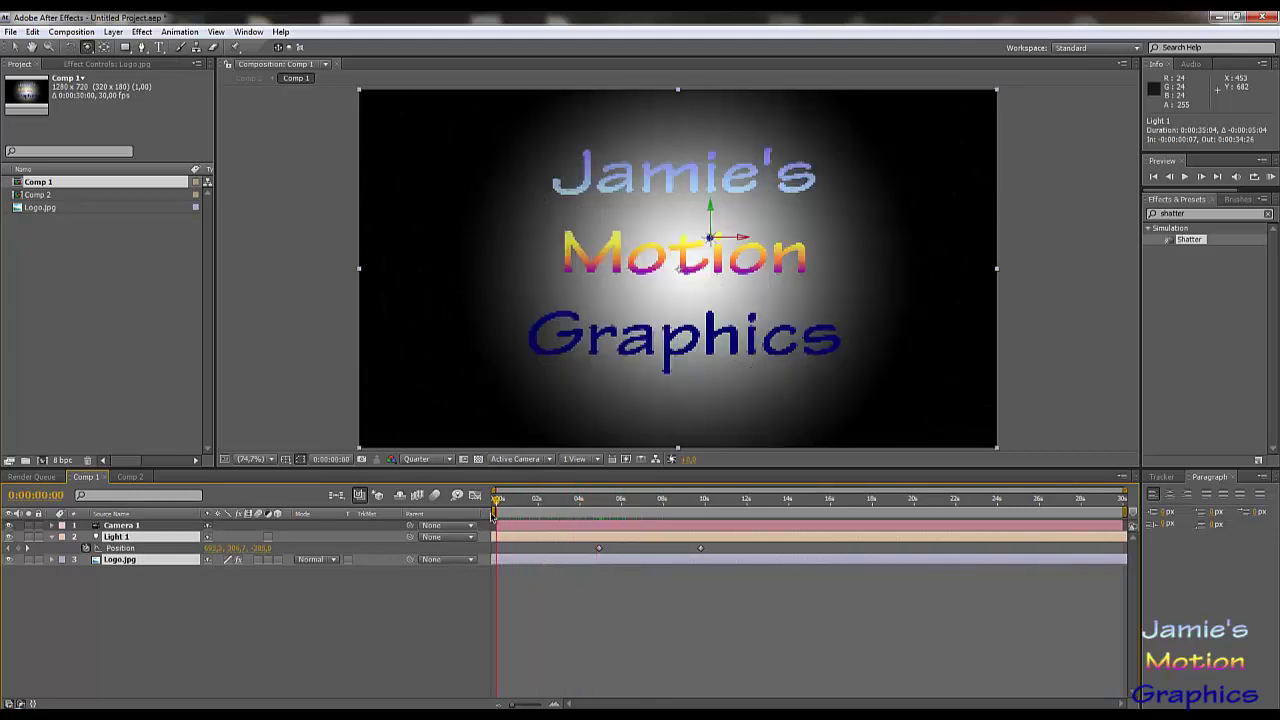
Preview the reversed animation in Comp 2 from the first frame to the end of the Comp 1 layer at 0:00:16:08.
{"action": "left_click", "coordinate": [130, 476]}
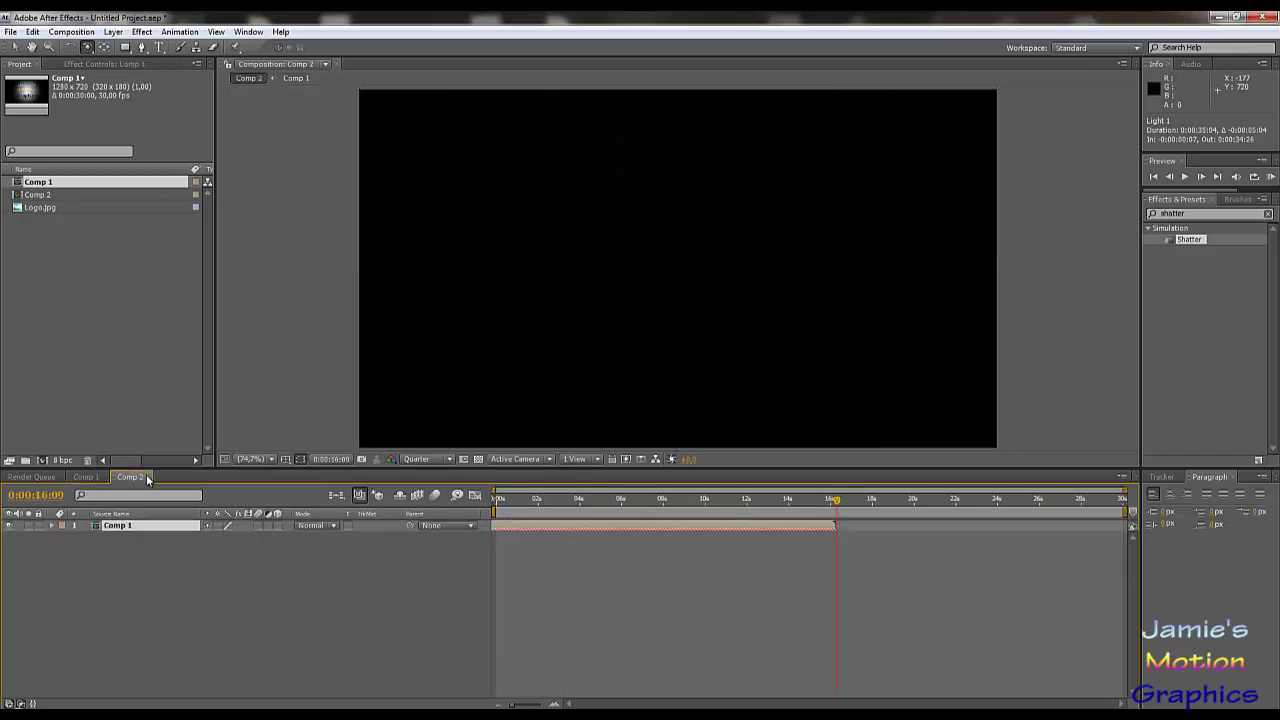
{"action": "left_click_drag", "start_coordinate": [822, 507], "coordinate": [491, 518]}
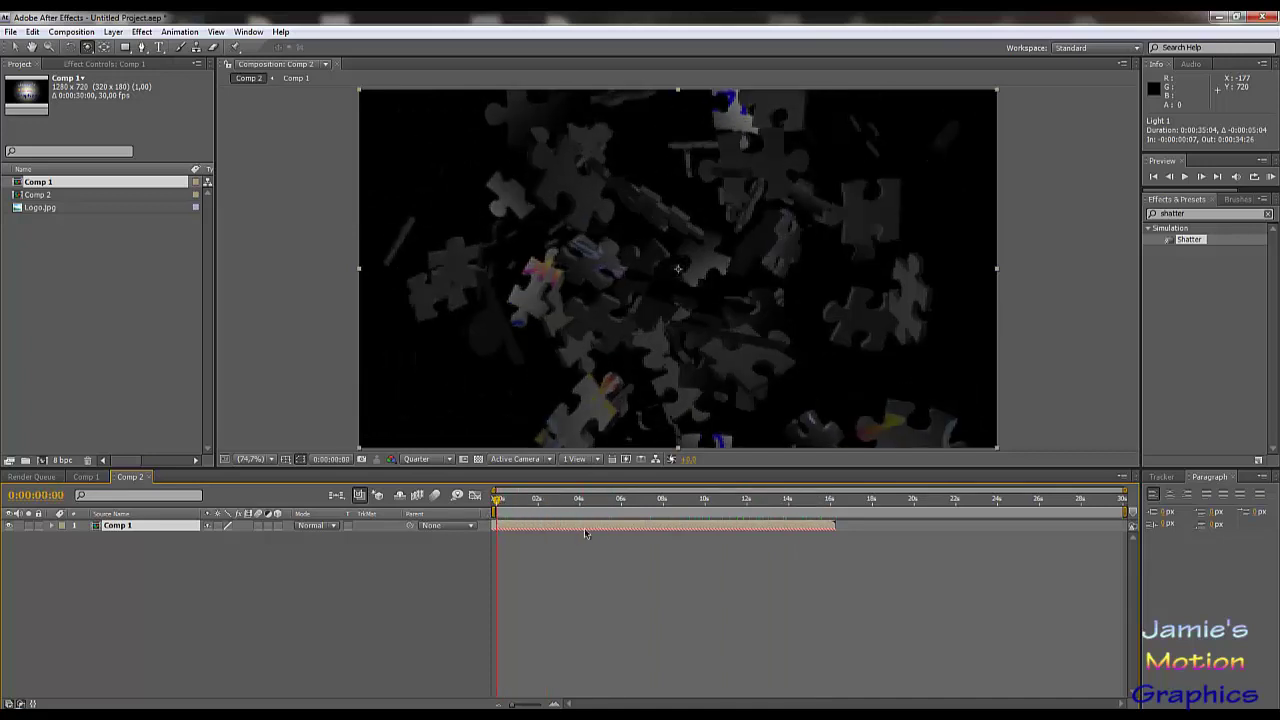
{"action": "left_click", "coordinate": [1184, 178]}
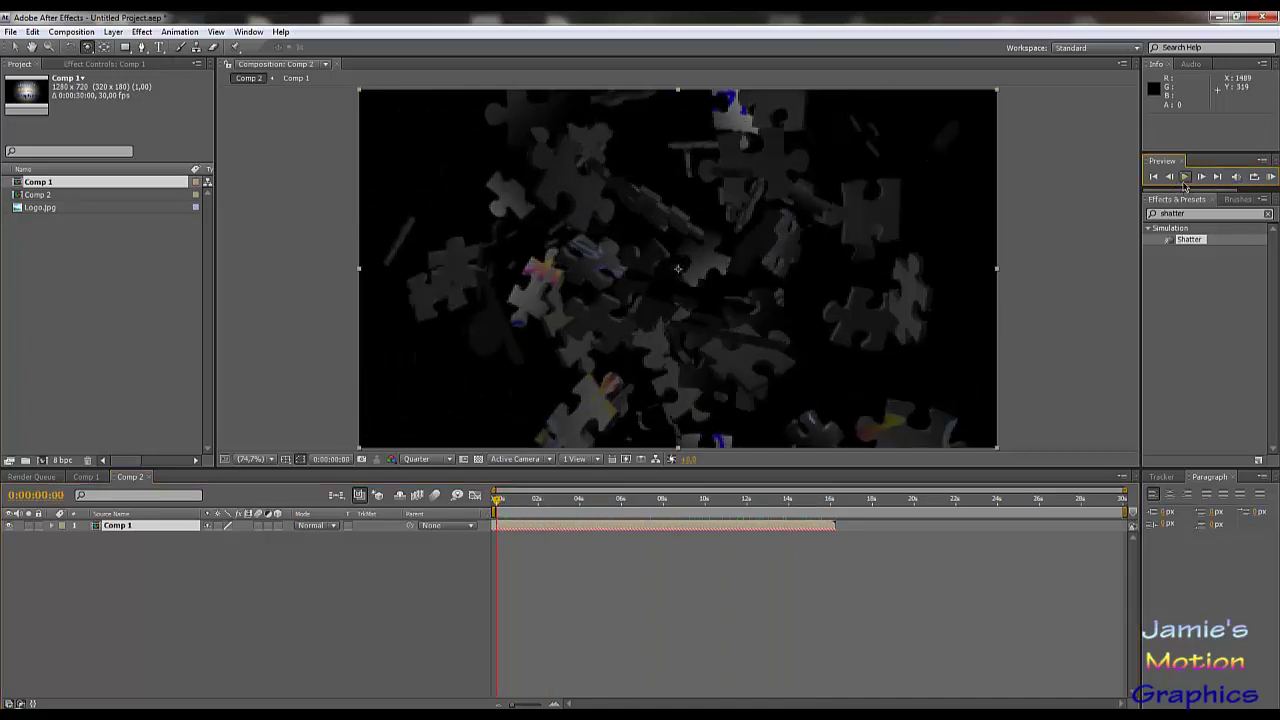
{"action": "left_click", "coordinate": [500, 505]}
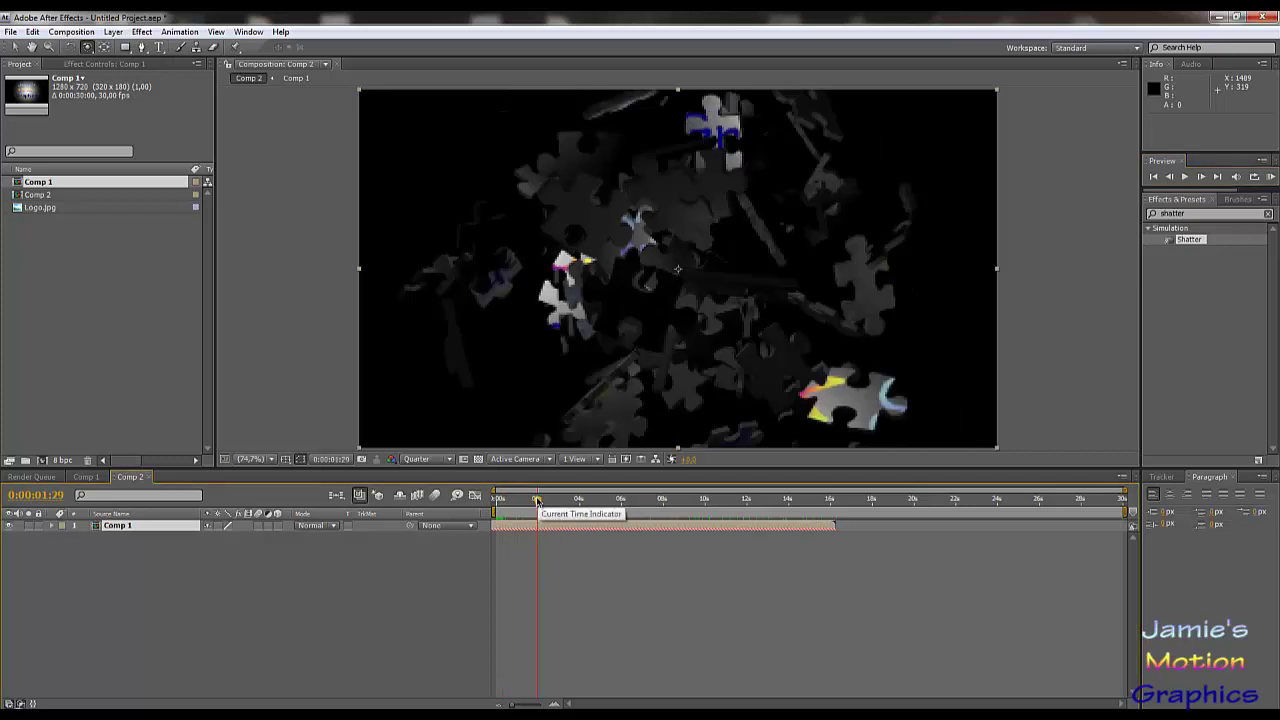
{"action": "left_click_drag", "start_coordinate": [537, 500], "coordinate": [837, 548]}
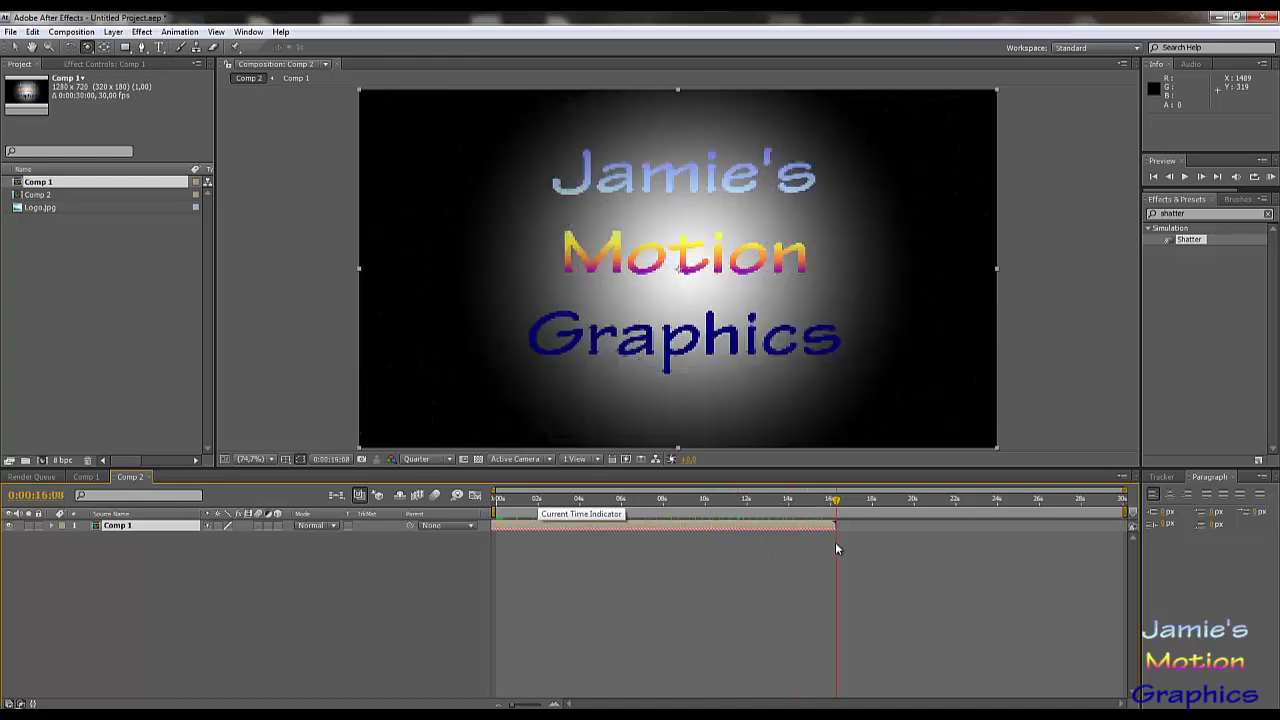
Add Logo.jpg to Comp 2 beneath Comp 1, slide it earlier and trim its start to 0:00:16:09, where Comp 1 ends.
{"action": "left_click_drag", "start_coordinate": [55, 212], "coordinate": [726, 583]}
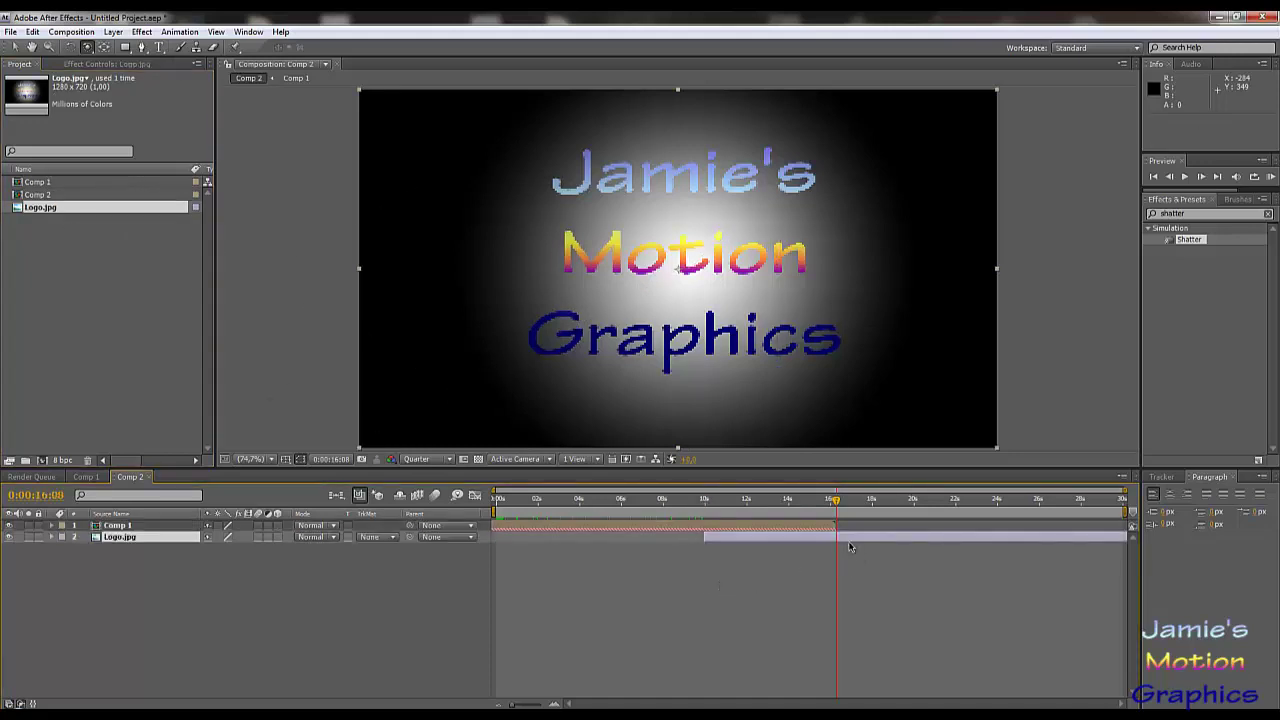
{"action": "left_click_drag", "start_coordinate": [750, 541], "coordinate": [885, 543]}
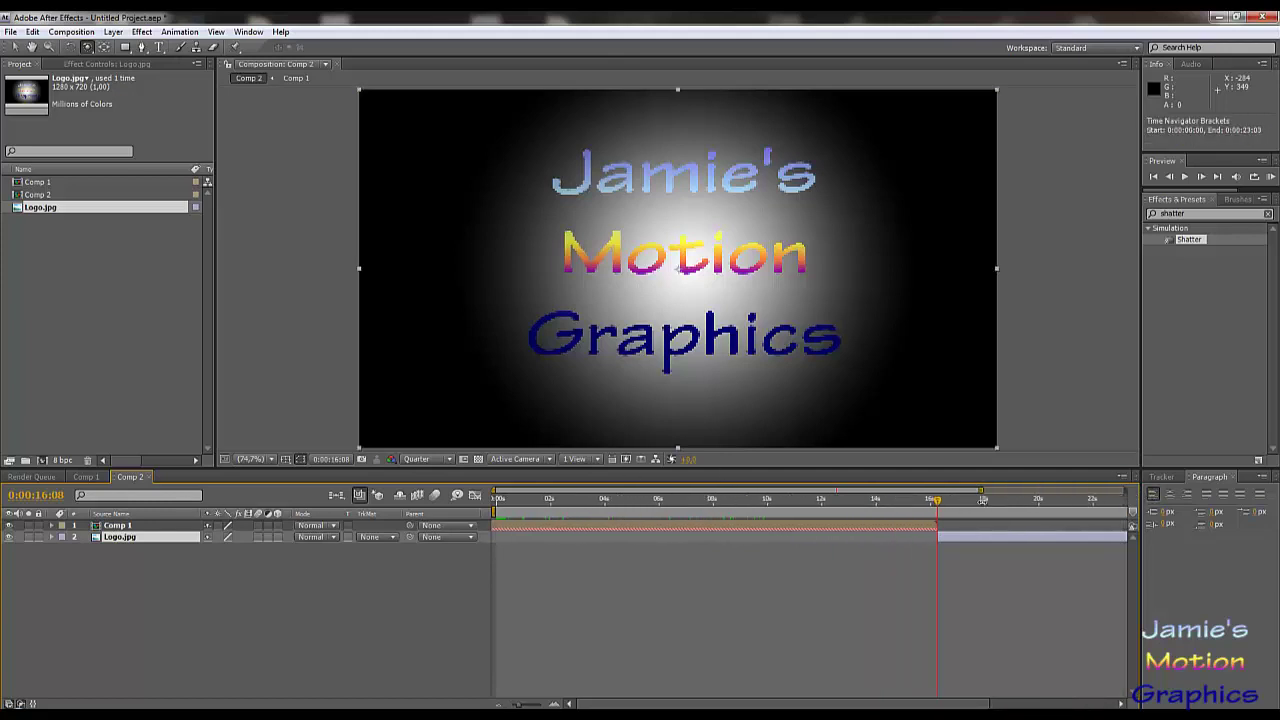
{"action": "left_click_drag", "start_coordinate": [1034, 539], "coordinate": [860, 548]}
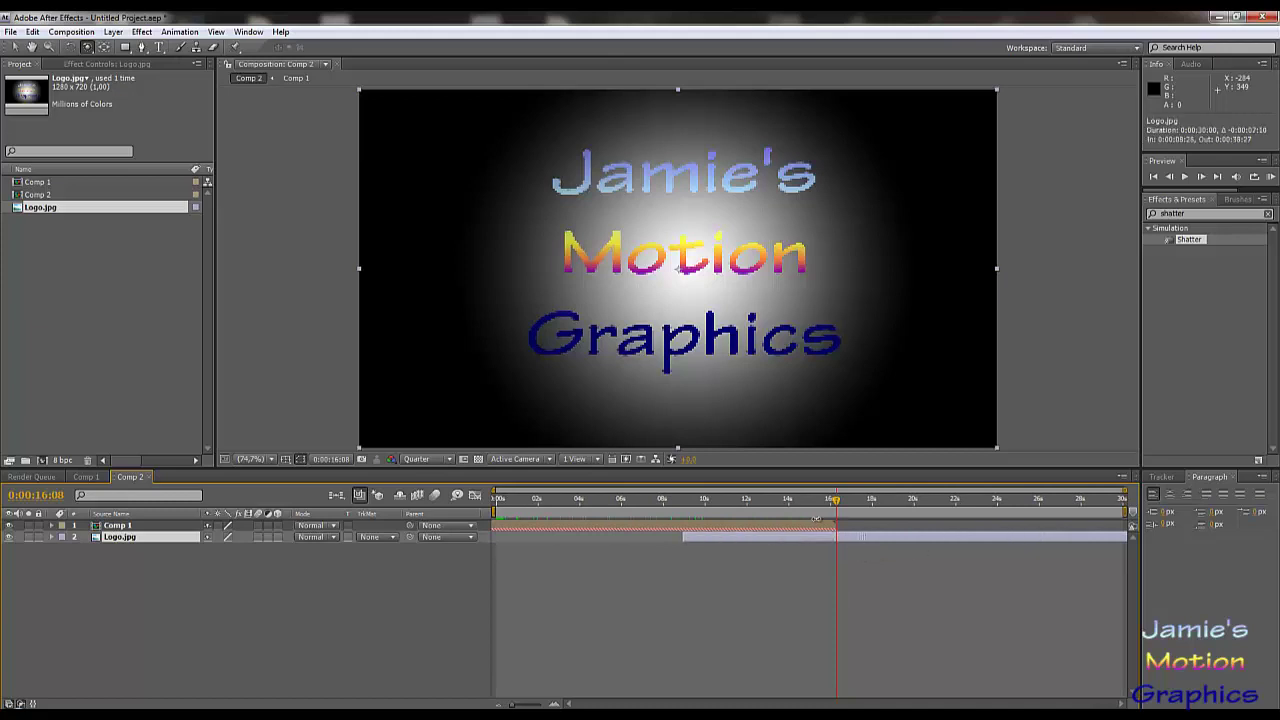
{"action": "left_click_drag", "start_coordinate": [784, 505], "coordinate": [712, 502]}
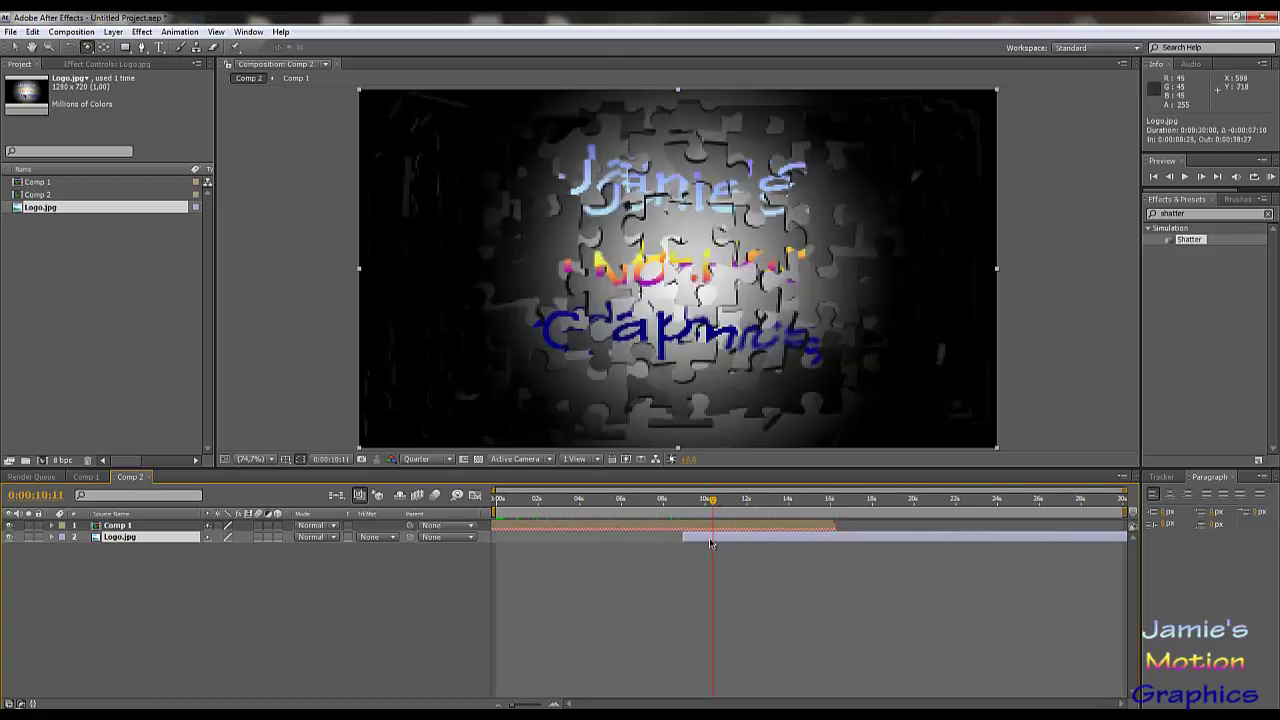
{"action": "left_click_drag", "start_coordinate": [631, 548], "coordinate": [558, 558]}
{"action": "left_click_drag", "start_coordinate": [590, 500], "coordinate": [838, 518]}
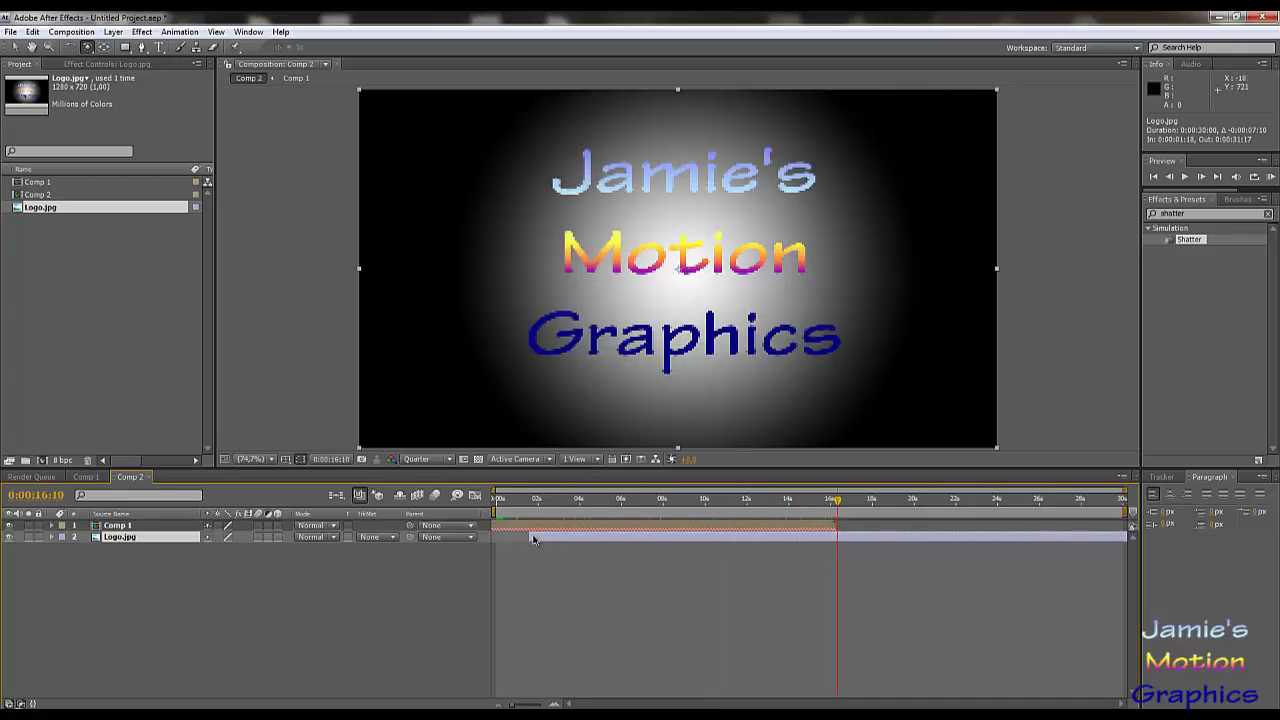
{"action": "left_click_drag", "start_coordinate": [530, 537], "coordinate": [836, 537]}
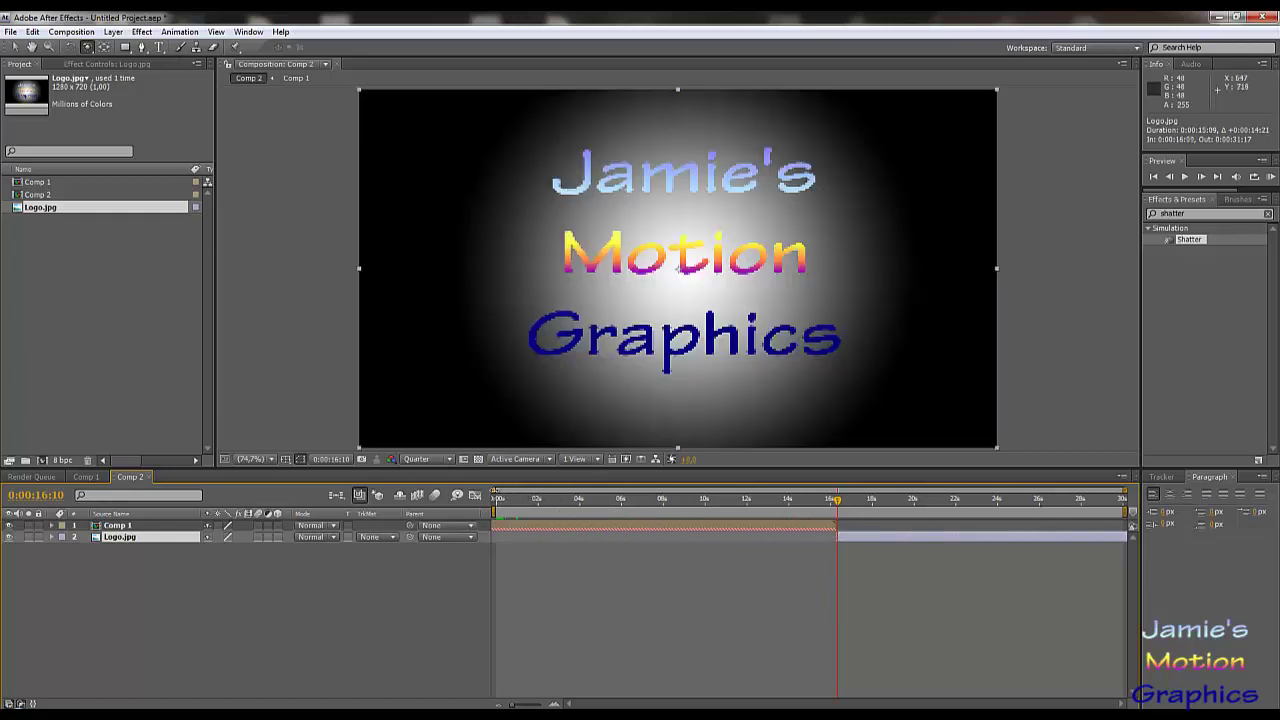
Step frame by frame across the cut from Comp 1 to Logo.jpg around 0:00:16:09 to compare how the two images look.
{"action": "left_click_drag", "start_coordinate": [494, 491], "coordinate": [826, 490]}
{"action": "left_click_drag", "start_coordinate": [1124, 490], "coordinate": [779, 506]}
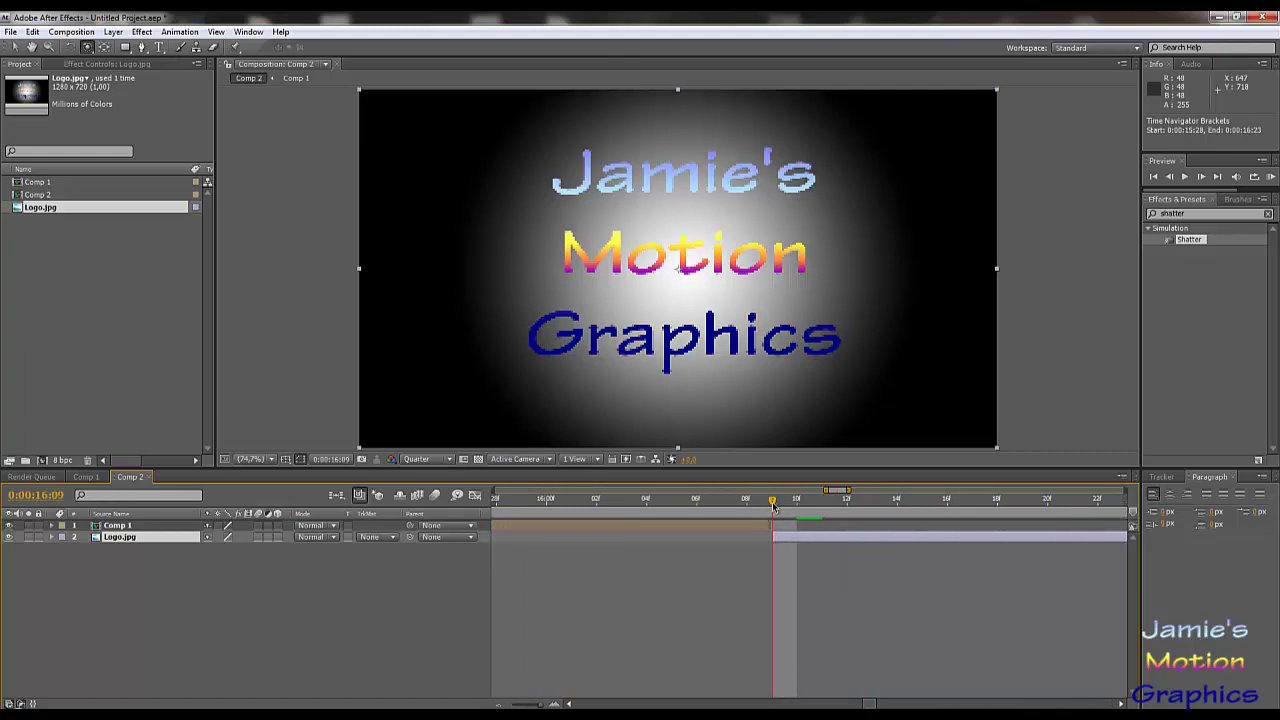
{"action": "key", "text": "Page_Up"}
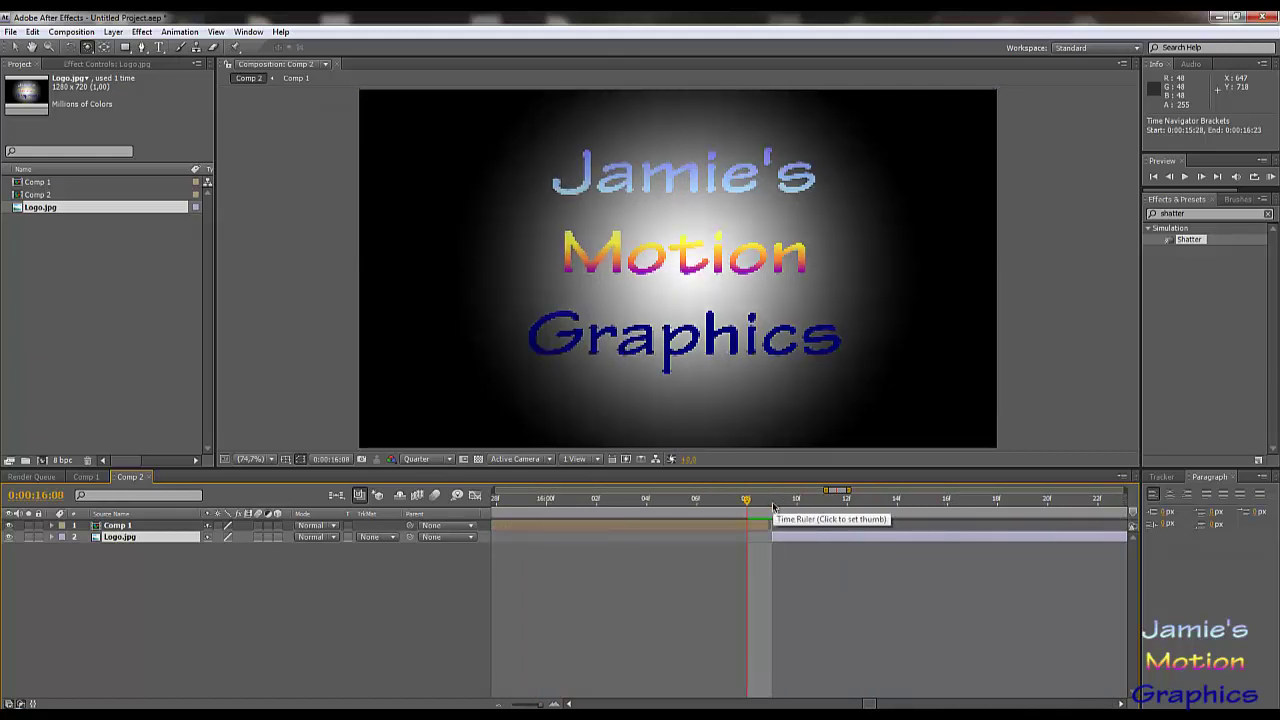
{"action": "key", "text": "Page_Down"}
{"action": "key", "text": "Page_Up"}
{"action": "key", "text": "Page_Down"}
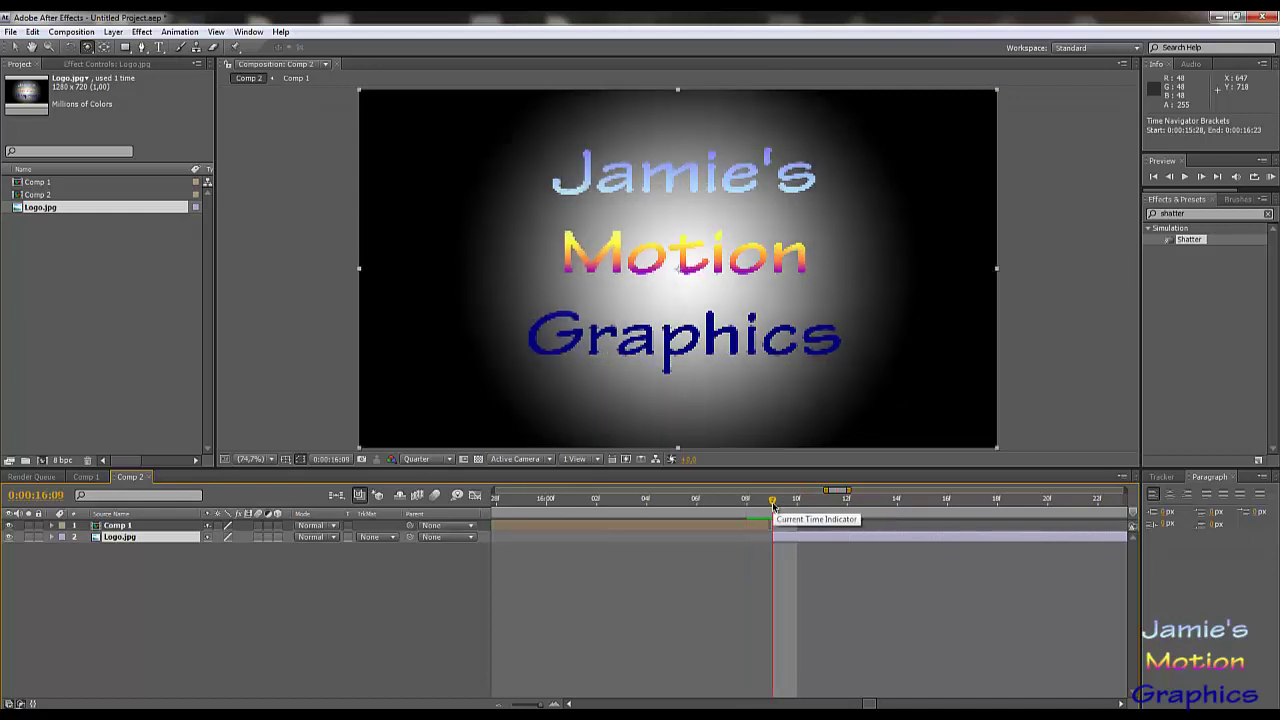
{"action": "key", "text": "Page_Up"}
{"action": "key", "text": "Page_Down"}
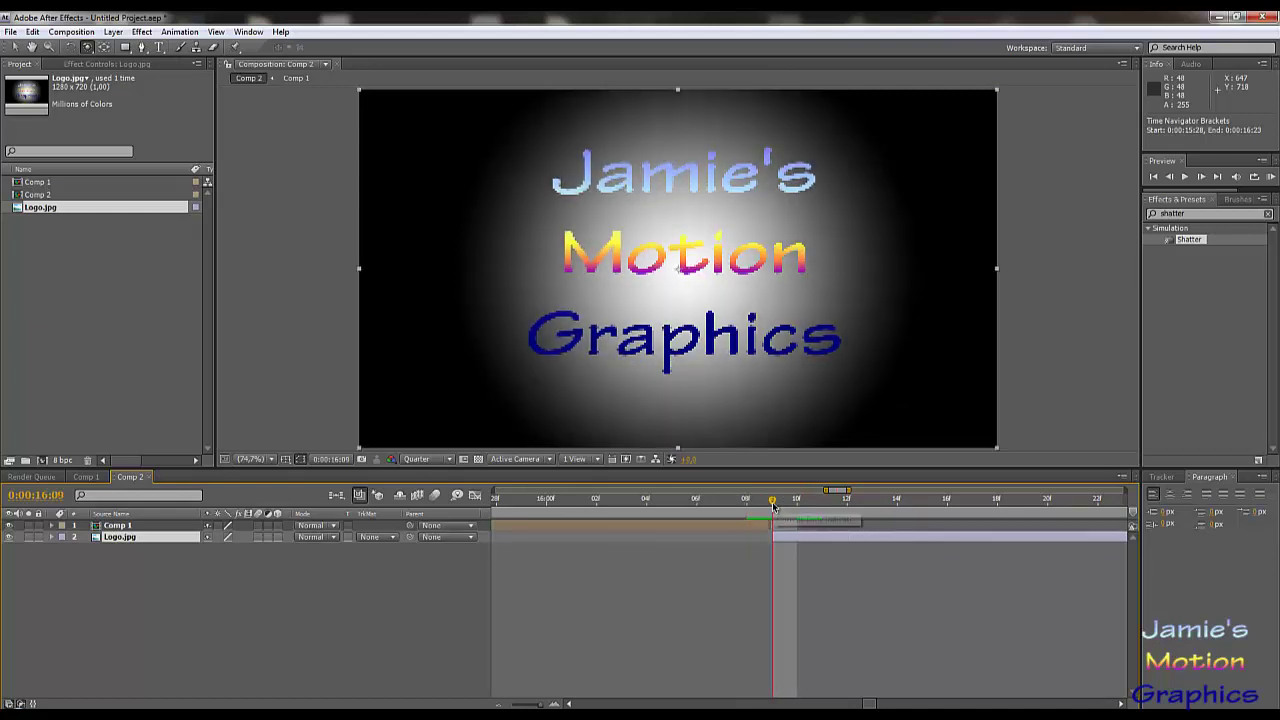
{"action": "key", "text": "Page_Up"}
{"action": "key", "text": "Page_Up"}
{"action": "key", "text": "Page_Up"}
{"action": "key", "text": "Page_Up"}
{"action": "key", "text": "Page_Up"}
{"action": "key", "text": "Page_Up"}
{"action": "key", "text": "Page_Up"}
{"action": "key", "text": "Page_Up"}
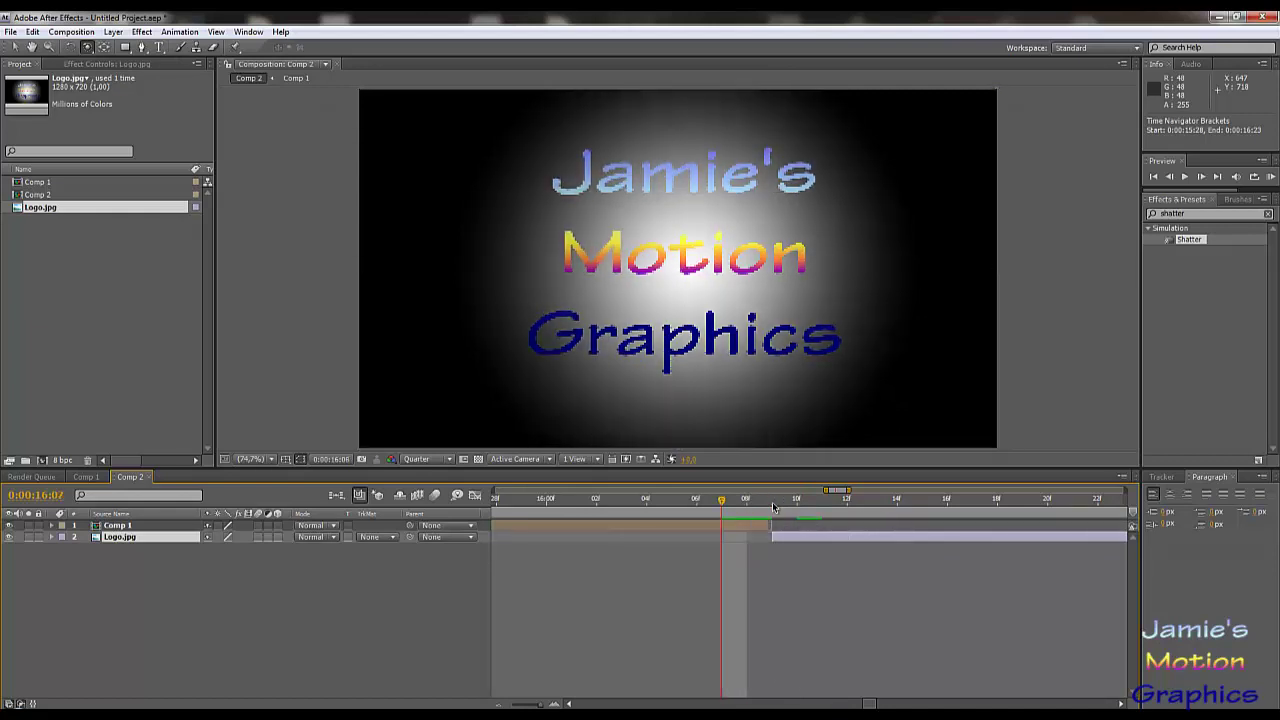
{"action": "key", "text": "Page_Up"}
{"action": "key", "text": "Page_Down"}
{"action": "key", "text": "Page_Down"}
{"action": "key", "text": "Page_Down"}
{"action": "key", "text": "Page_Down"}
{"action": "key", "text": "Page_Down"}
{"action": "key", "text": "Page_Down"}
{"action": "key", "text": "Page_Down"}
{"action": "key", "text": "Page_Down"}
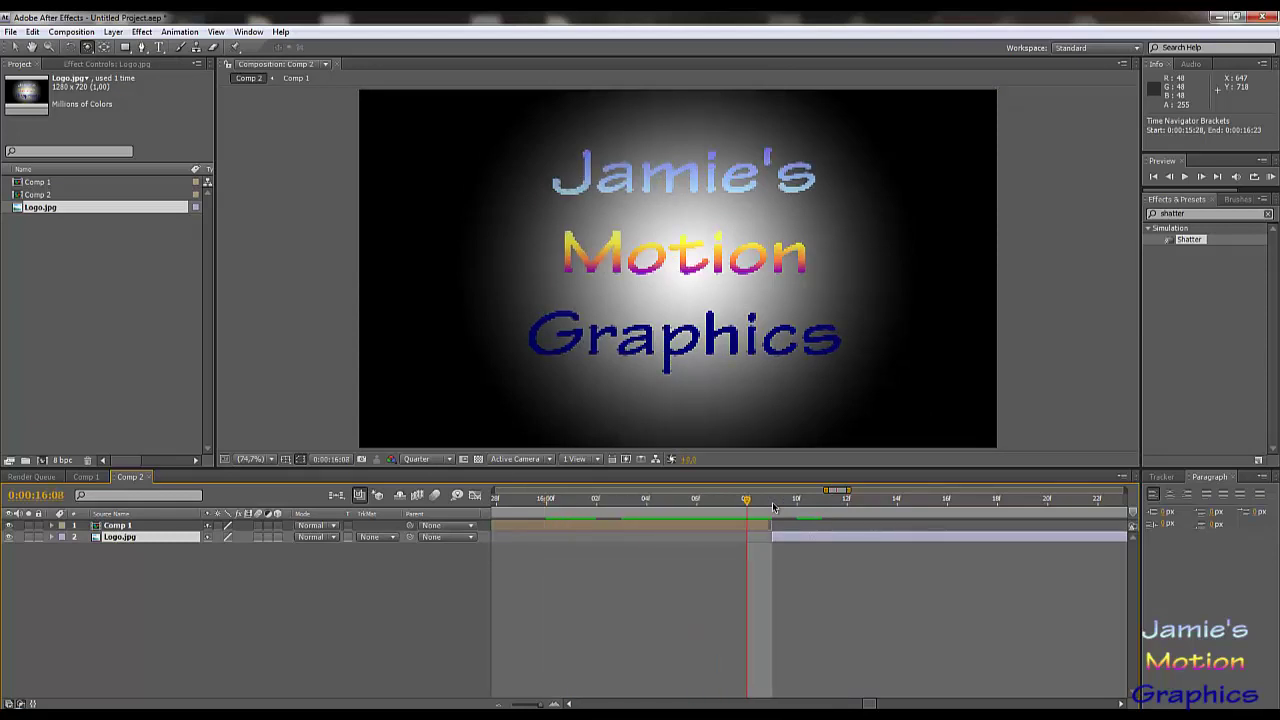
{"action": "key", "text": "Page_Down"}
{"action": "key", "text": "Page_Up"}
{"action": "key", "text": "Page_Down"}
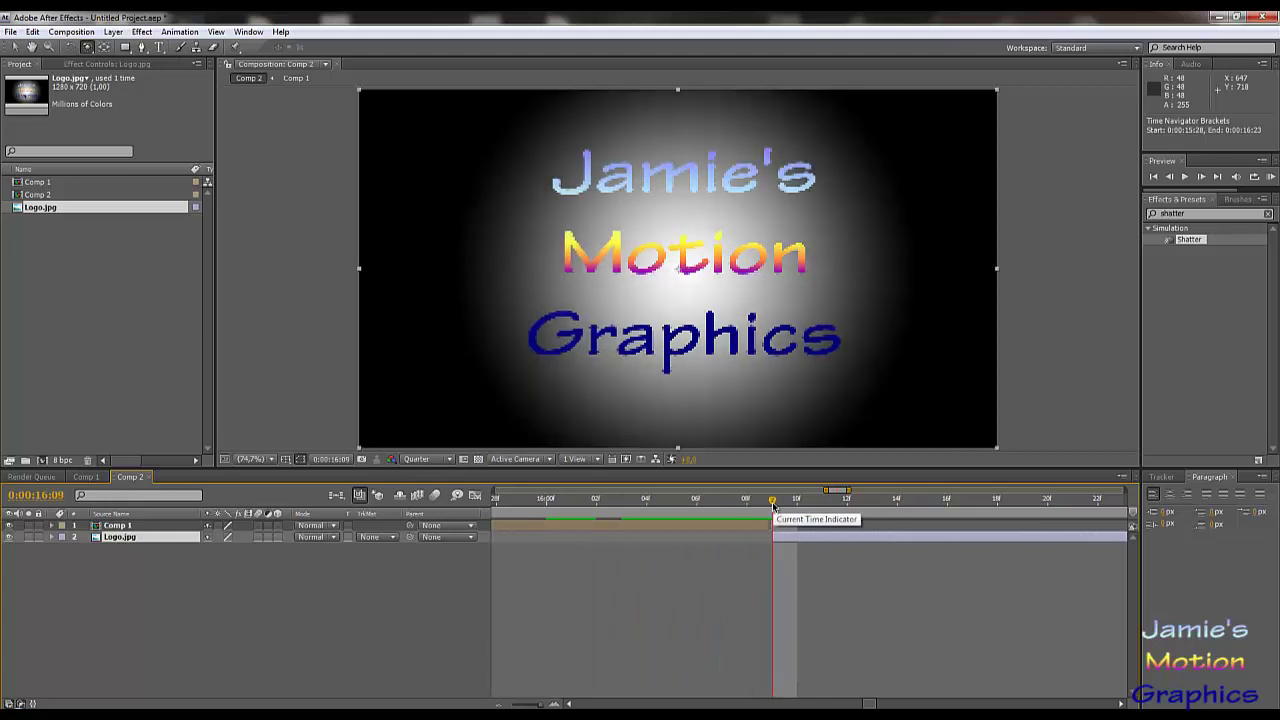
In Comp 1, add a Light 1 Position keyframe at 0:00:00:00 with its Z value set to -1000.
{"action": "left_click", "coordinate": [86, 477]}
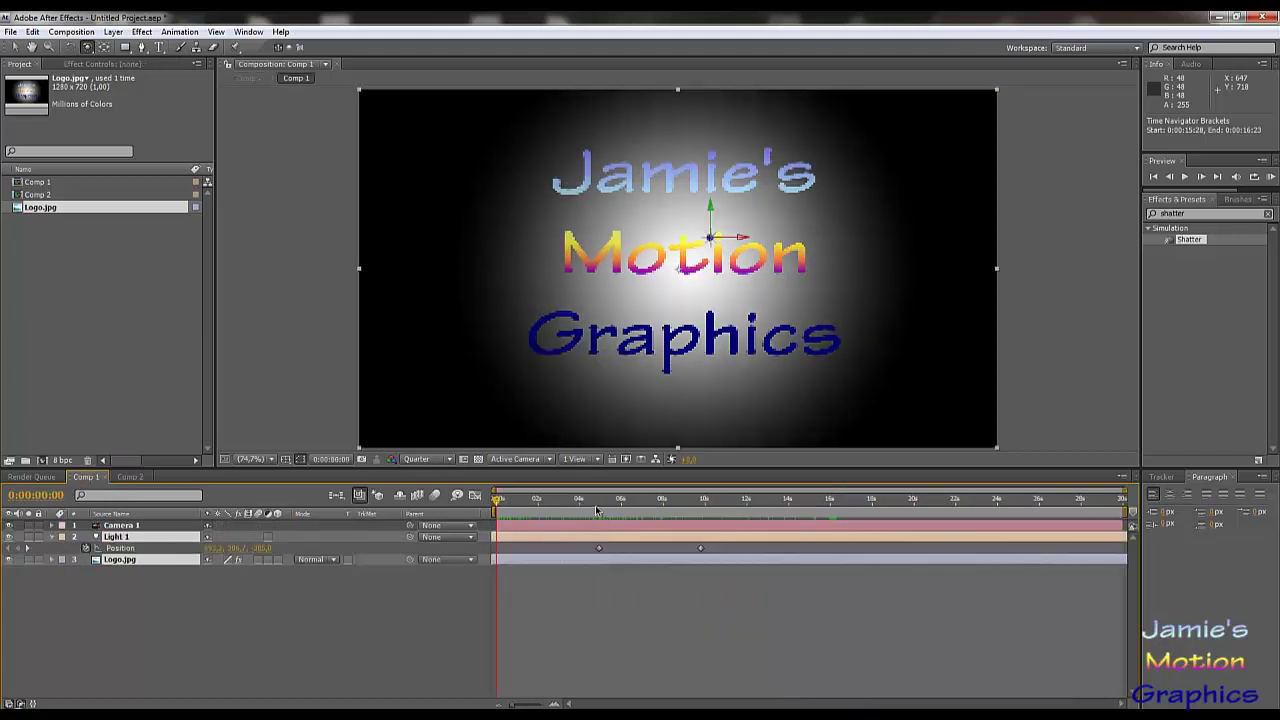
{"action": "left_click", "coordinate": [600, 547]}
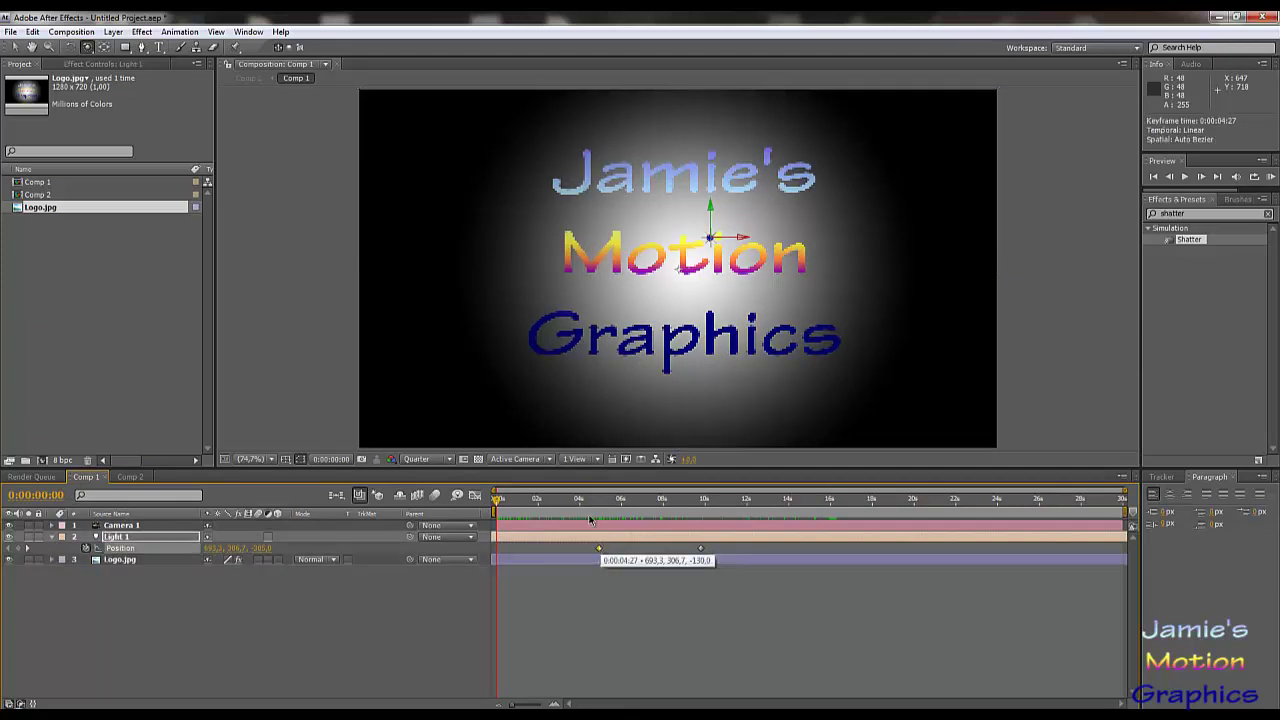
{"action": "left_click_drag", "start_coordinate": [576, 502], "coordinate": [495, 510]}
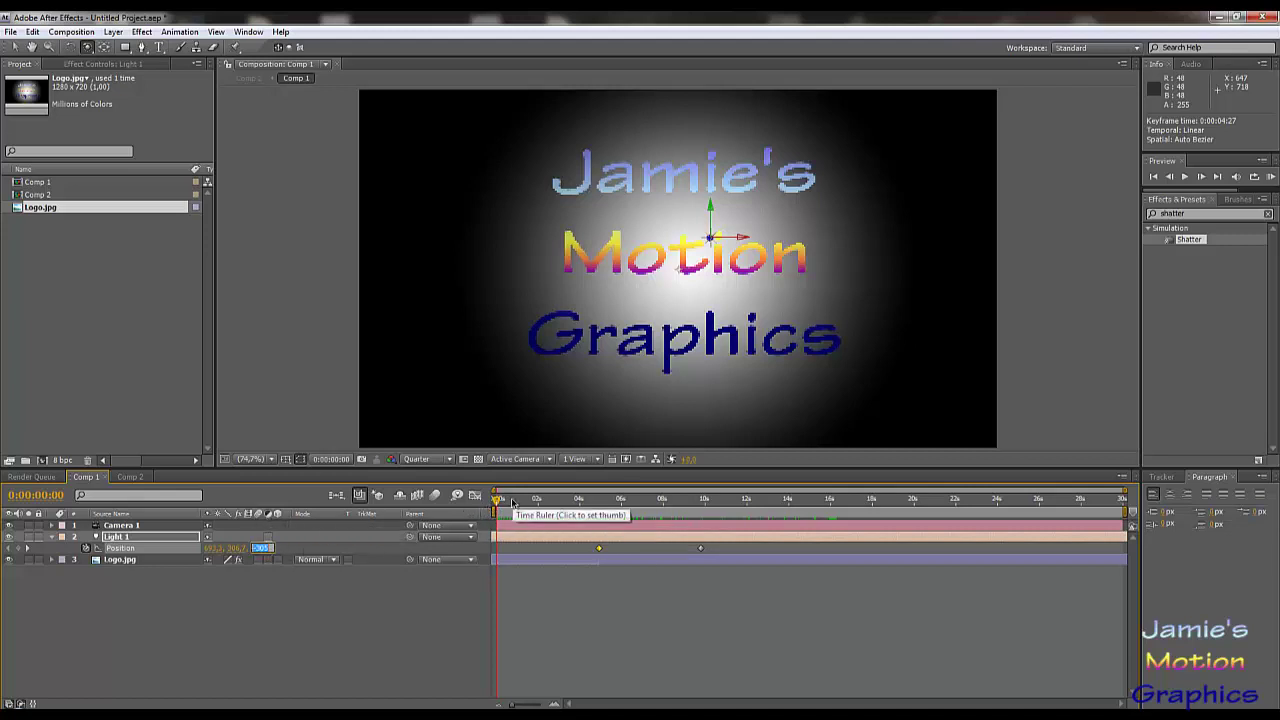
{"action": "key", "text": "Return"}
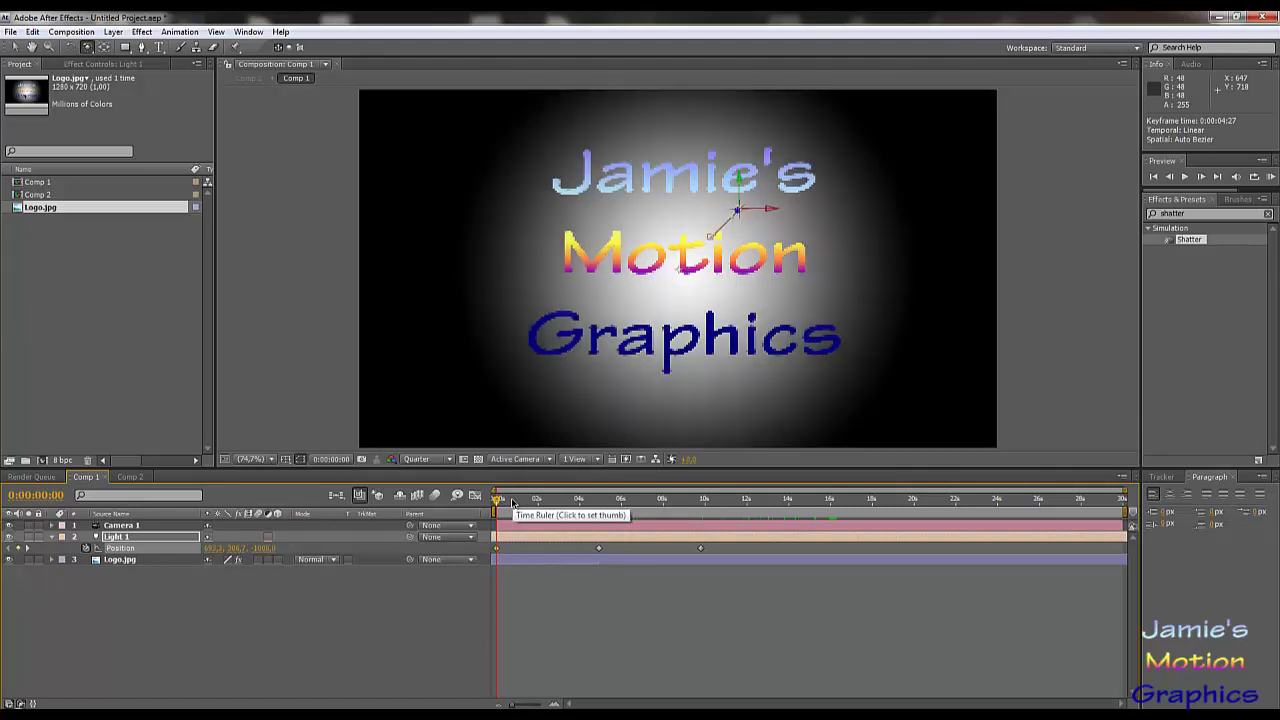
Scrub Comp 2 back and forth up to 0:00:16:09 to check the lighting across the cut to Logo.jpg.
{"action": "left_click", "coordinate": [131, 477]}
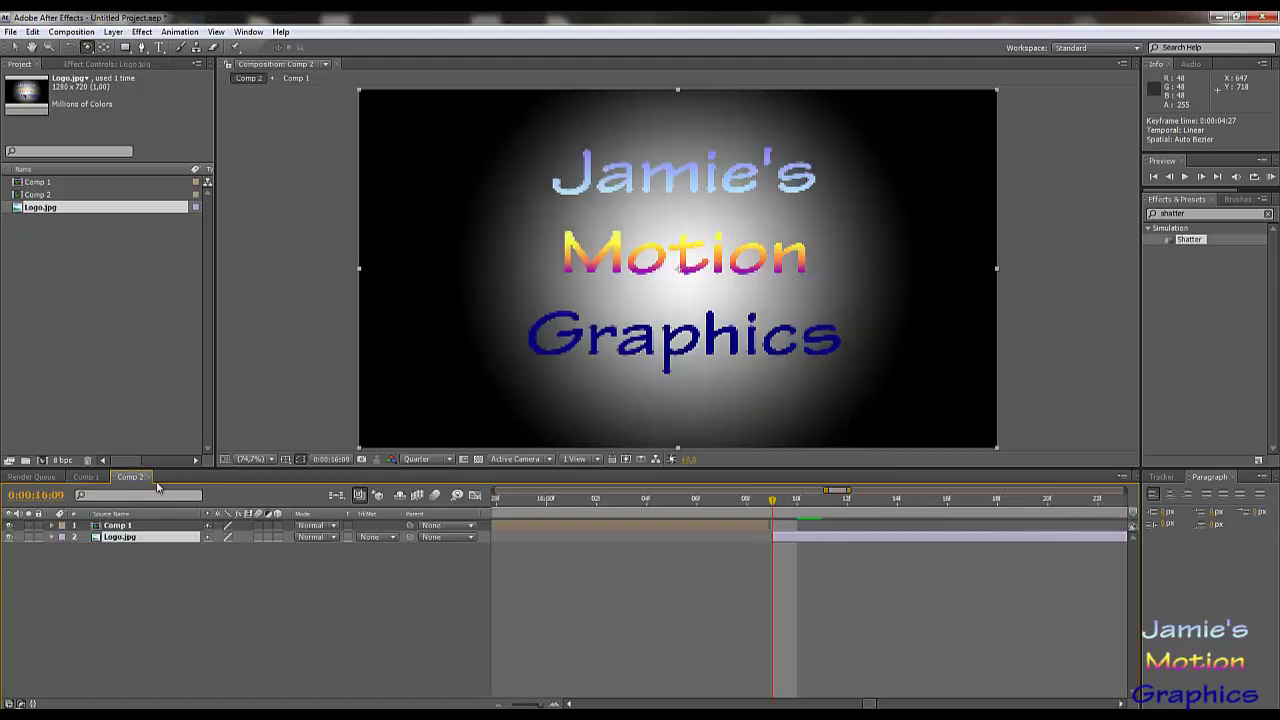
{"action": "left_click_drag", "start_coordinate": [760, 507], "coordinate": [213, 525]}
{"action": "left_click_drag", "start_coordinate": [783, 491], "coordinate": [570, 491]}
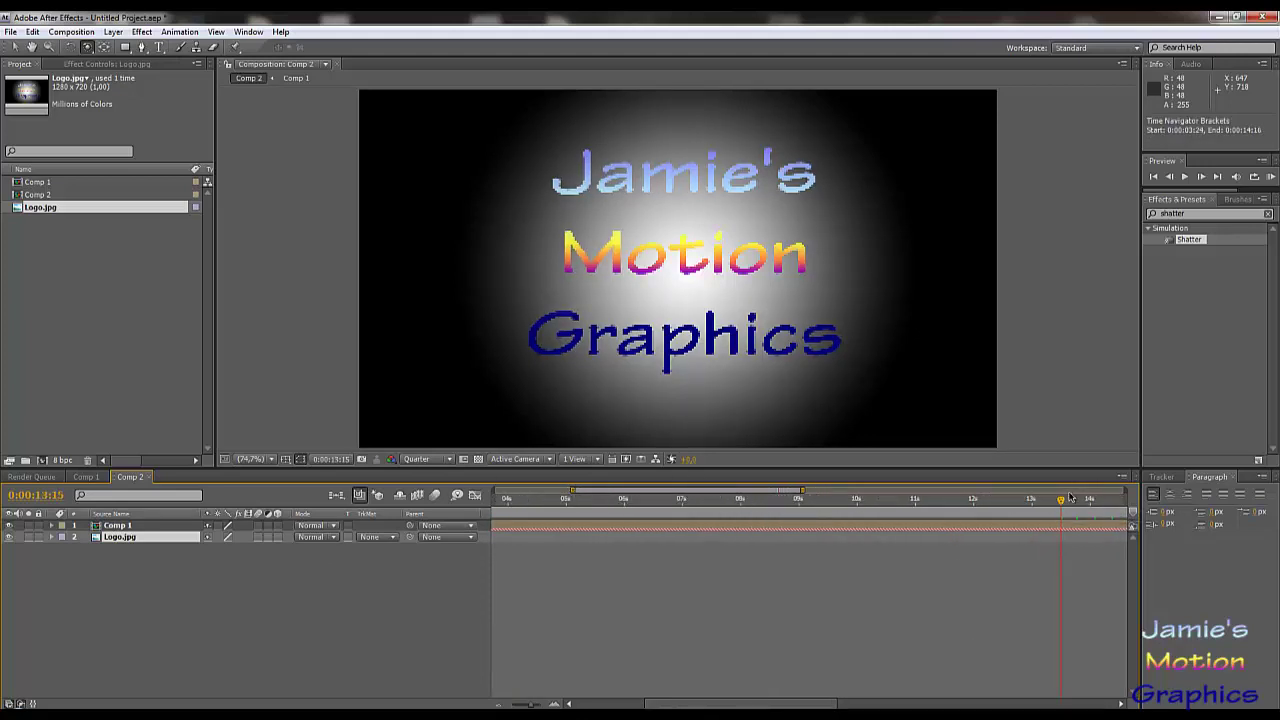
{"action": "left_click_drag", "start_coordinate": [1061, 505], "coordinate": [573, 535]}
{"action": "left_click_drag", "start_coordinate": [705, 537], "coordinate": [957, 563]}
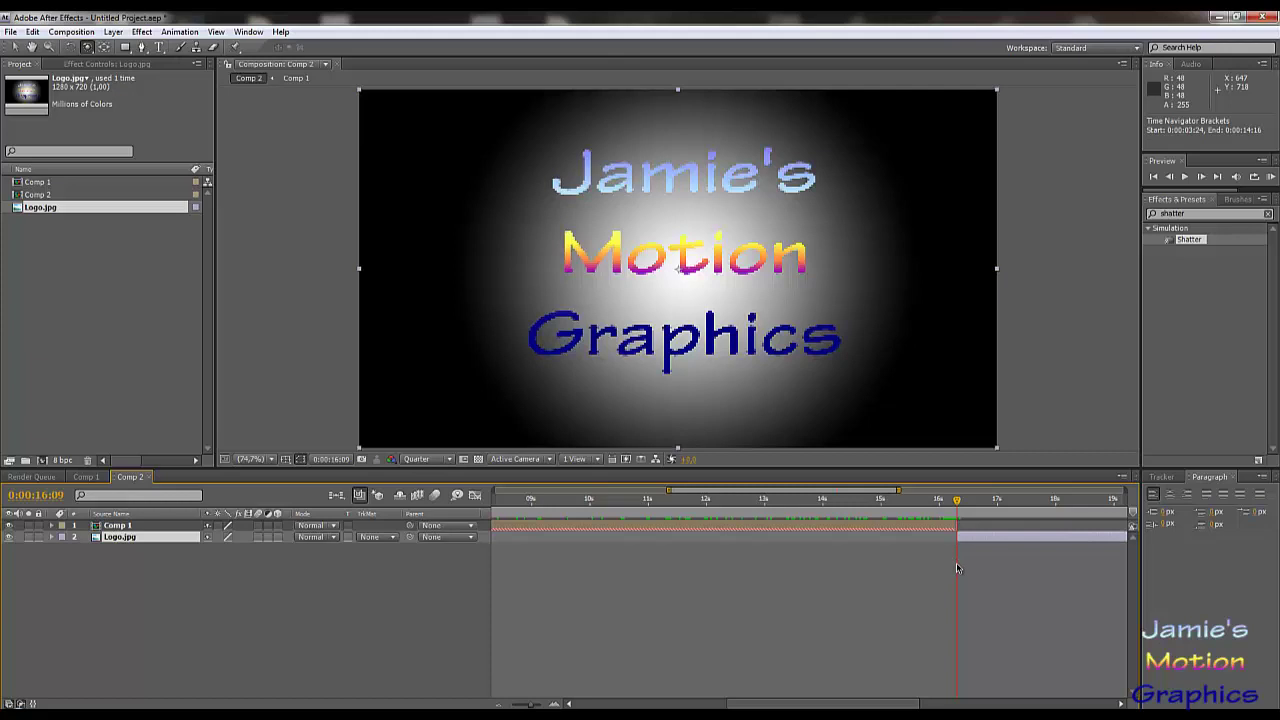
Shift the start of Logo.jpg in Comp 2 earlier to 0:00:14:29 so it overlaps the end of the Comp 1 layer.
{"action": "left_click_drag", "start_coordinate": [884, 509], "coordinate": [613, 536]}
{"action": "left_click_drag", "start_coordinate": [640, 542], "coordinate": [893, 550]}
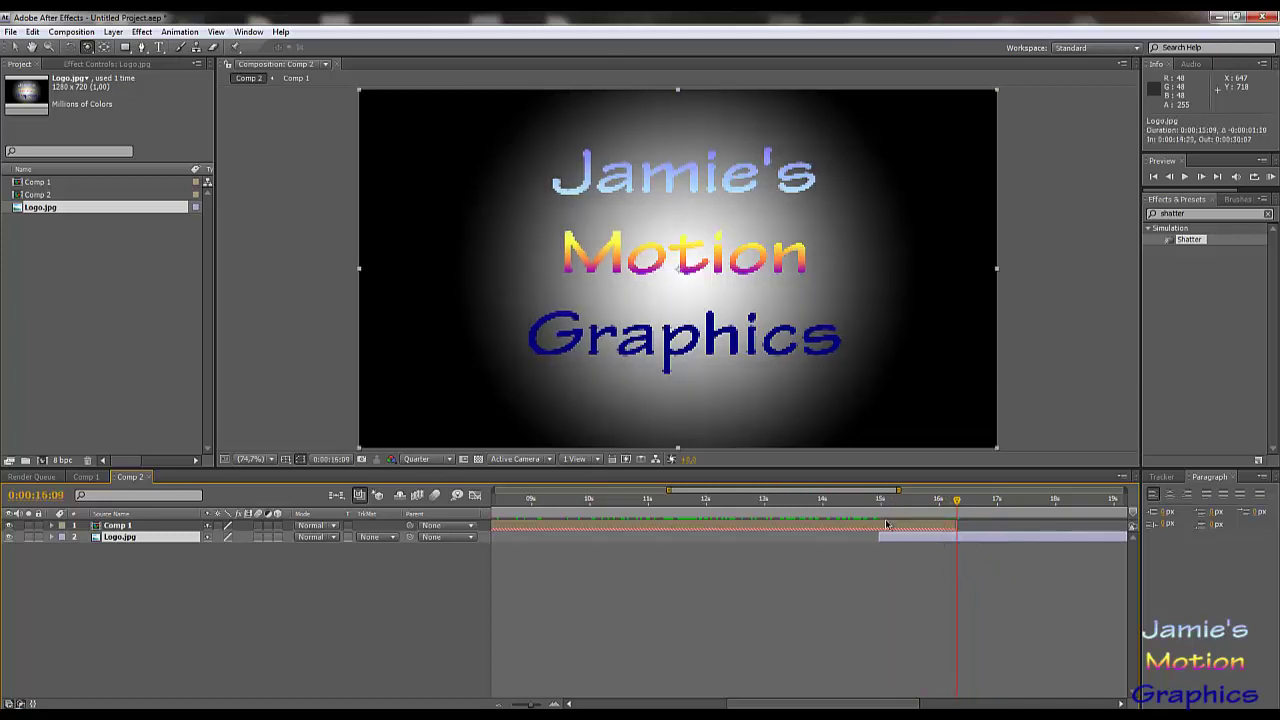
{"action": "left_click_drag", "start_coordinate": [859, 505], "coordinate": [957, 521]}
Add a 100% Opacity keyframe to the Comp 1 layer at 0:00:14:29, where Logo.jpg starts.
{"action": "left_click", "coordinate": [883, 528]}
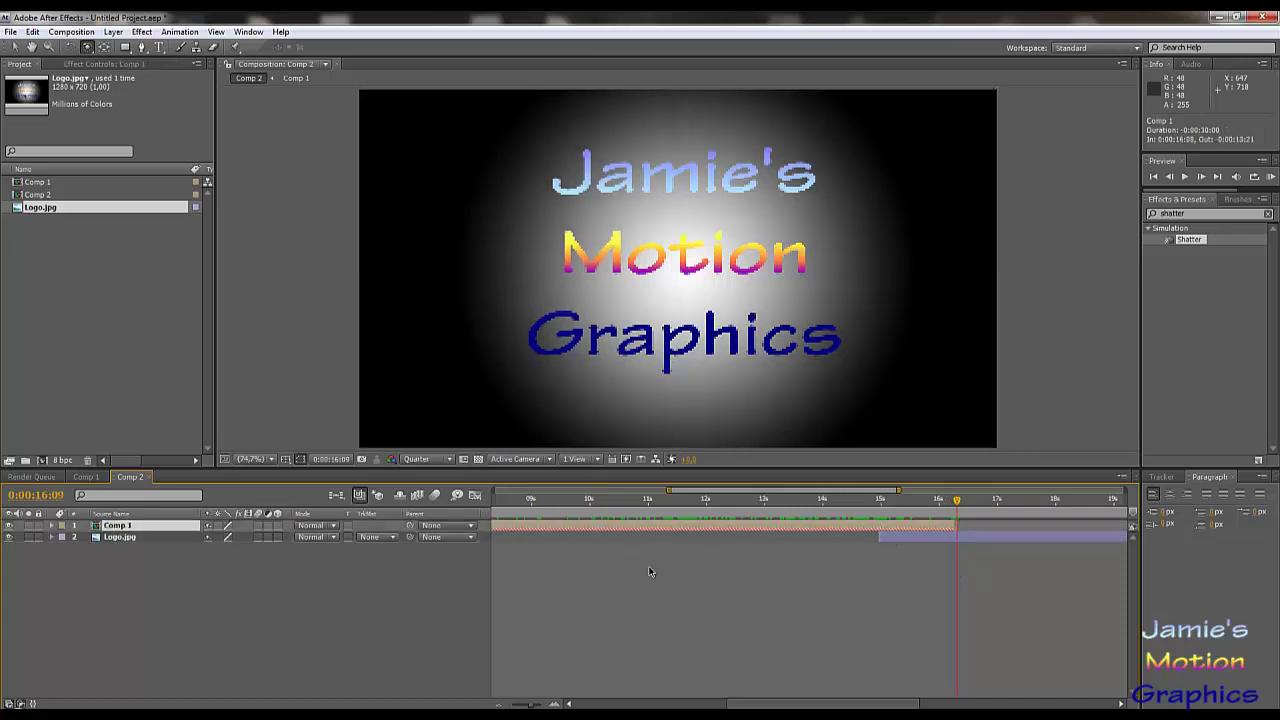
{"action": "key", "text": "t"}
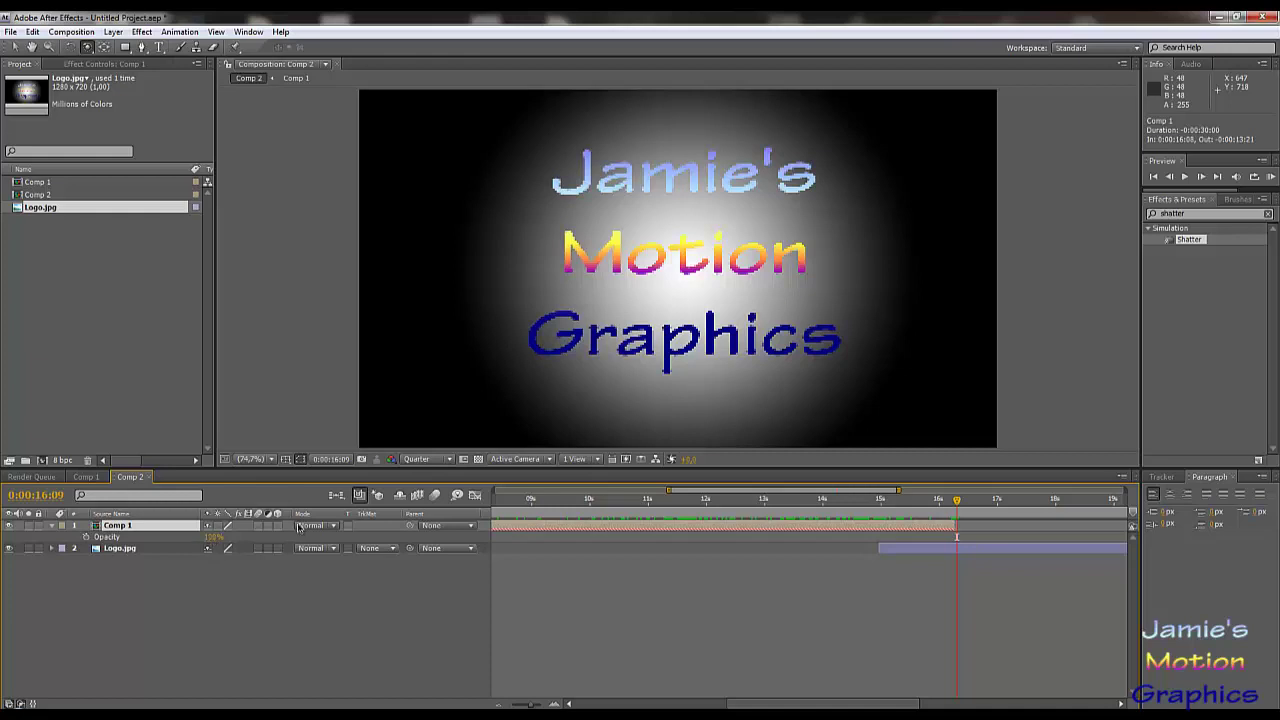
{"action": "left_click_drag", "start_coordinate": [889, 509], "coordinate": [877, 510]}
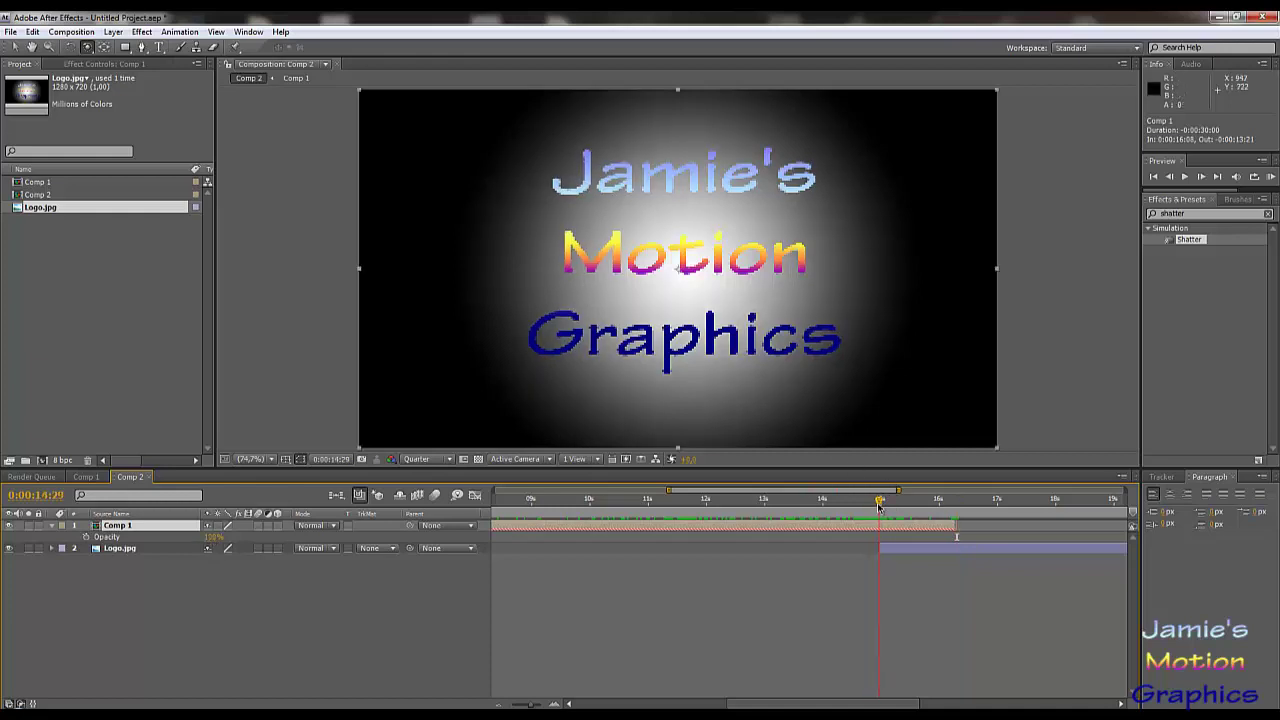
{"action": "left_click", "coordinate": [213, 539]}
{"action": "left_click", "coordinate": [86, 538]}
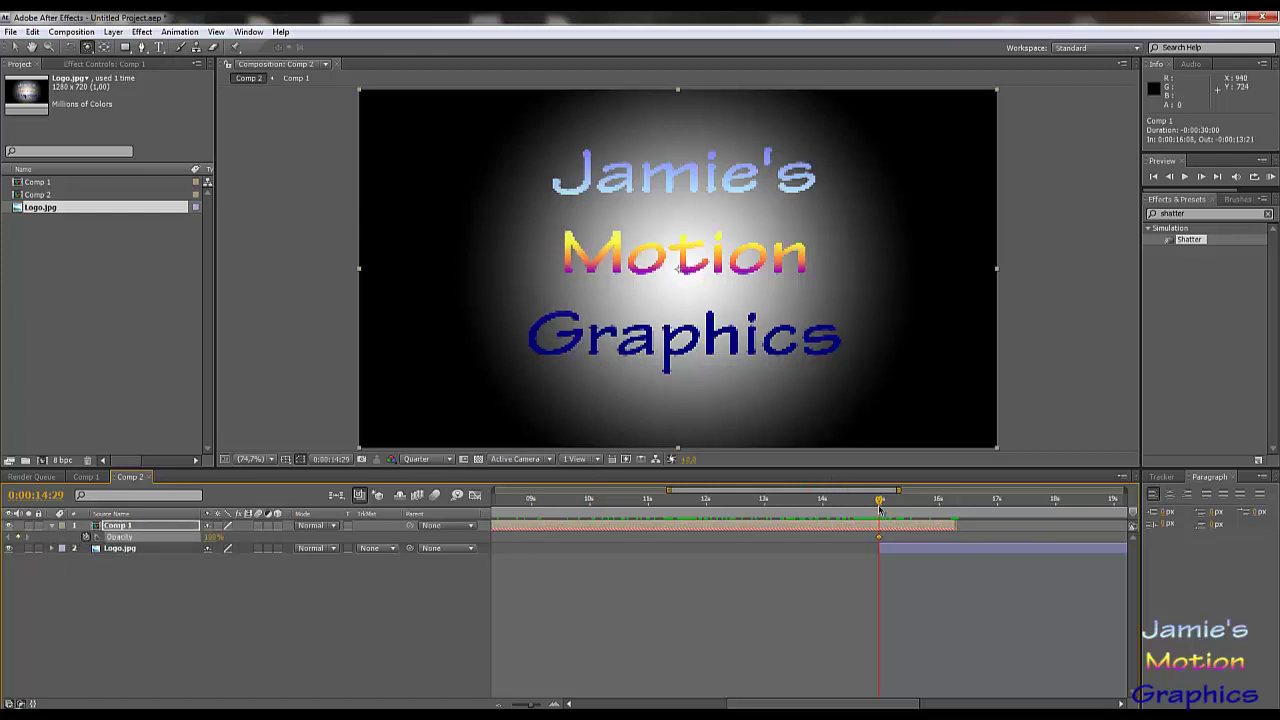
Set the Comp 1 layer's Opacity to 0% at the end of the layer so it fades into Logo.jpg.
{"action": "left_click_drag", "start_coordinate": [879, 508], "coordinate": [955, 507]}
{"action": "left_click", "coordinate": [209, 538]}
{"action": "type", "text": "0"}
{"action": "key", "text": "Return"}
Scrub and preview Comp 2 from the scattered pieces through the crossfade to check the animation's pacing.
{"action": "left_click_drag", "start_coordinate": [885, 505], "coordinate": [989, 533]}
{"action": "left_click", "coordinate": [946, 509]}
{"action": "key", "text": "space"}
{"action": "left_click_drag", "start_coordinate": [946, 524], "coordinate": [495, 491]}
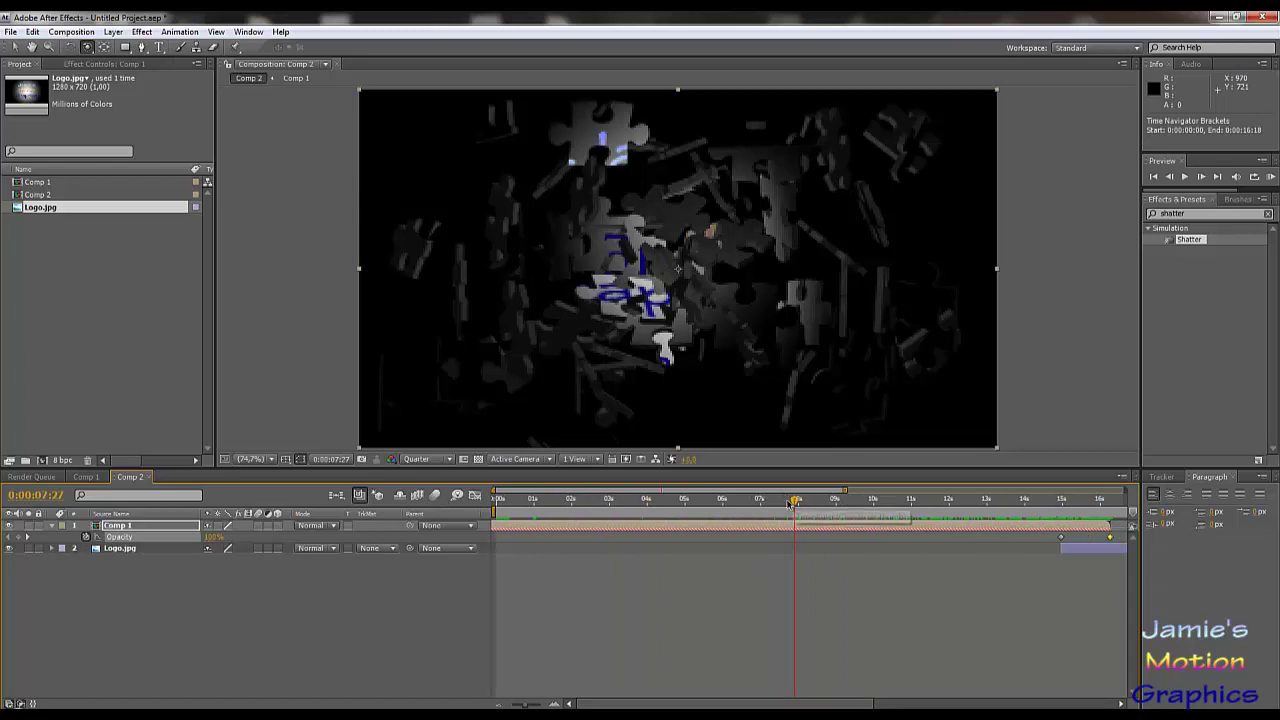
{"action": "left_click_drag", "start_coordinate": [796, 503], "coordinate": [926, 517]}
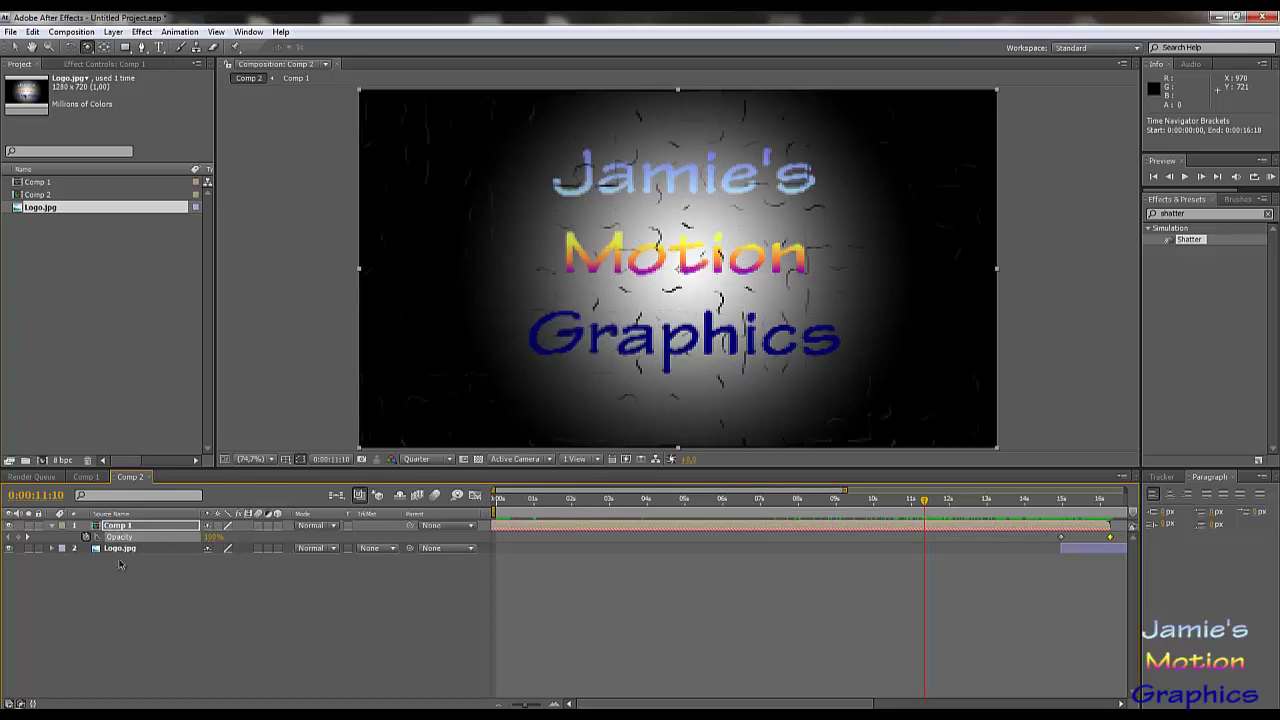
{"action": "left_click_drag", "start_coordinate": [926, 505], "coordinate": [683, 517]}
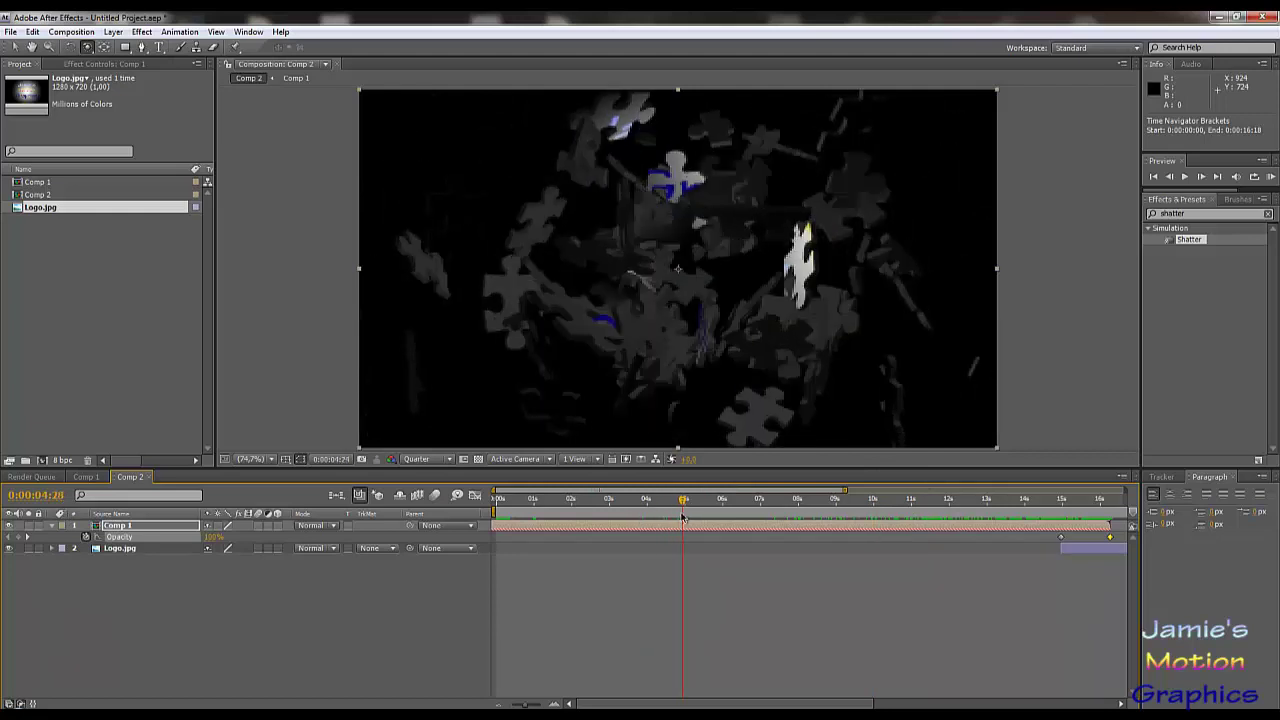
{"action": "key", "text": "KP_0"}
{"action": "left_click_drag", "start_coordinate": [1046, 576], "coordinate": [889, 538]}
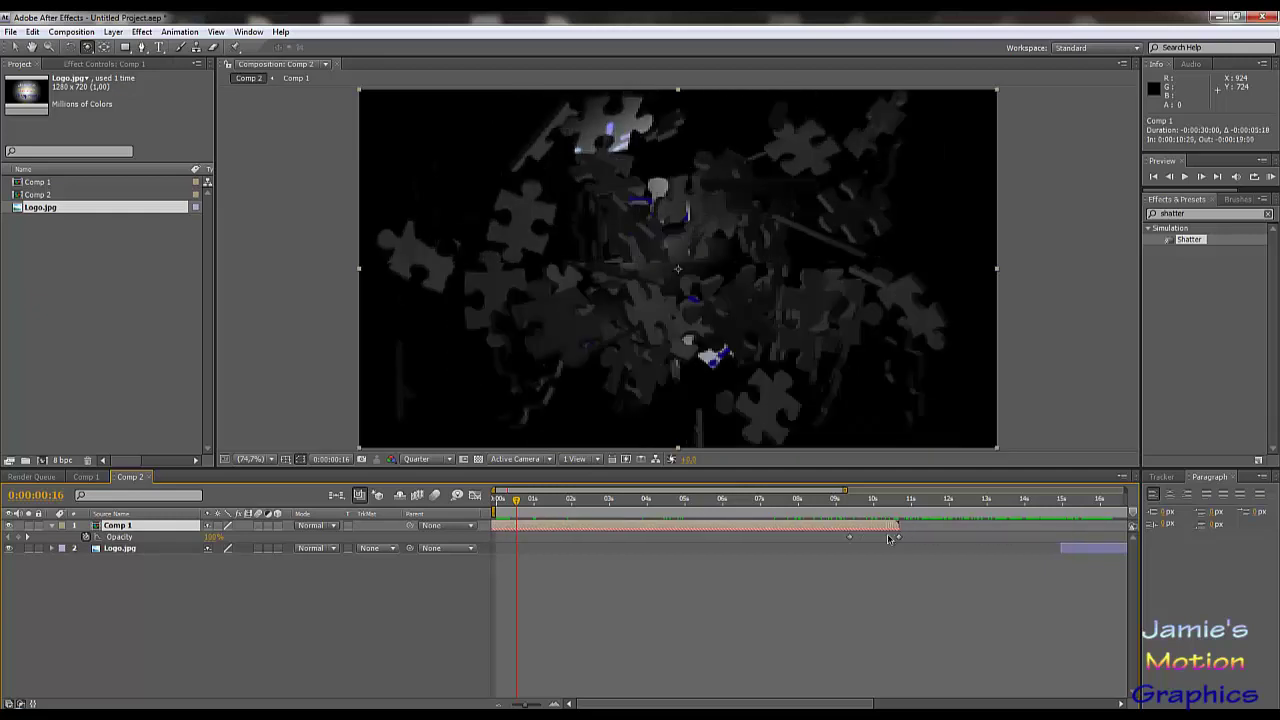
{"action": "key", "text": "ctrl+z"}
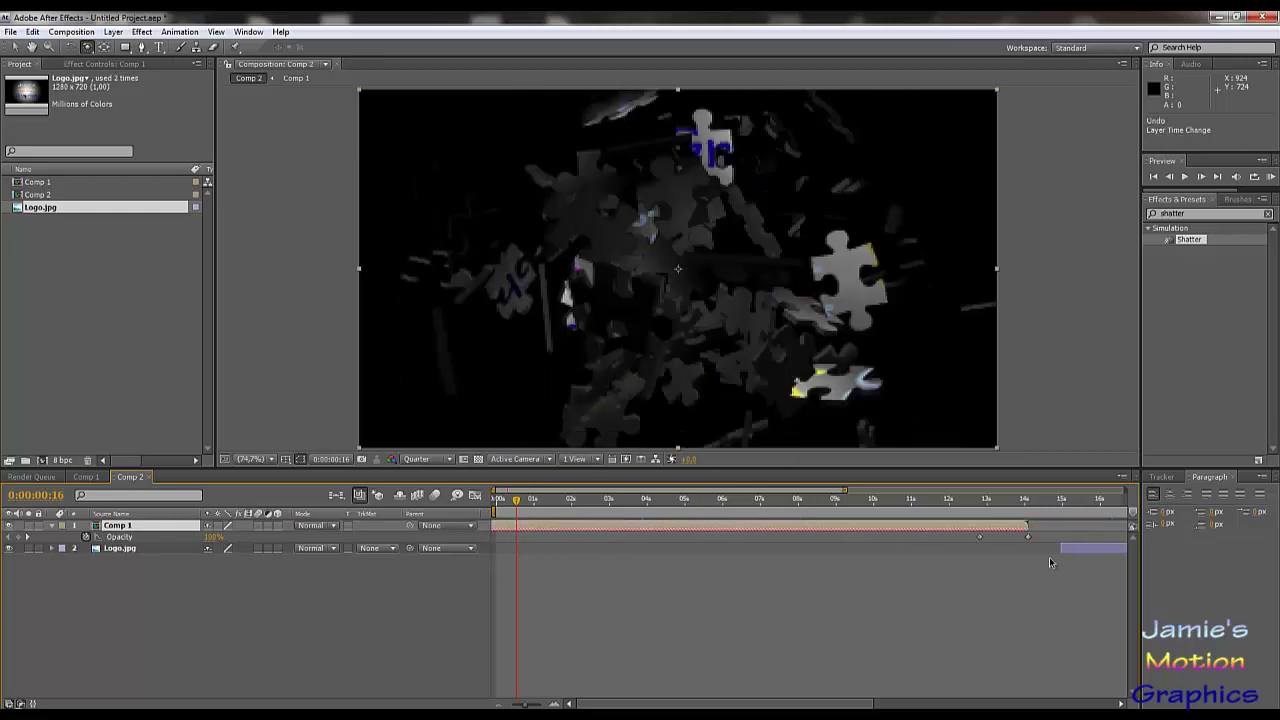
{"action": "key", "text": "ctrl+z"}
Select Comp 1 and Logo.jpg together, try them earlier in Comp 2, and shift both later until Comp 1 ends at 0:00:22:07.
{"action": "left_click", "coordinate": [120, 548], "text": "shift"}
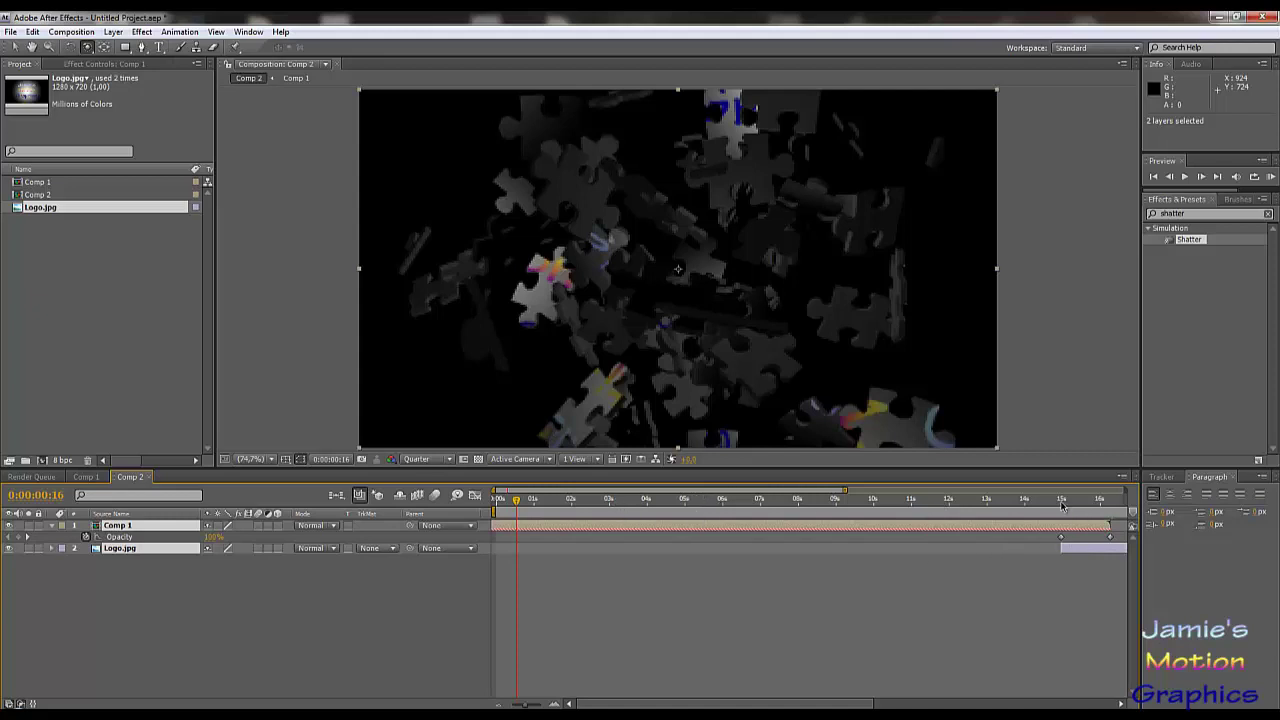
{"action": "left_click_drag", "start_coordinate": [1081, 529], "coordinate": [839, 537]}
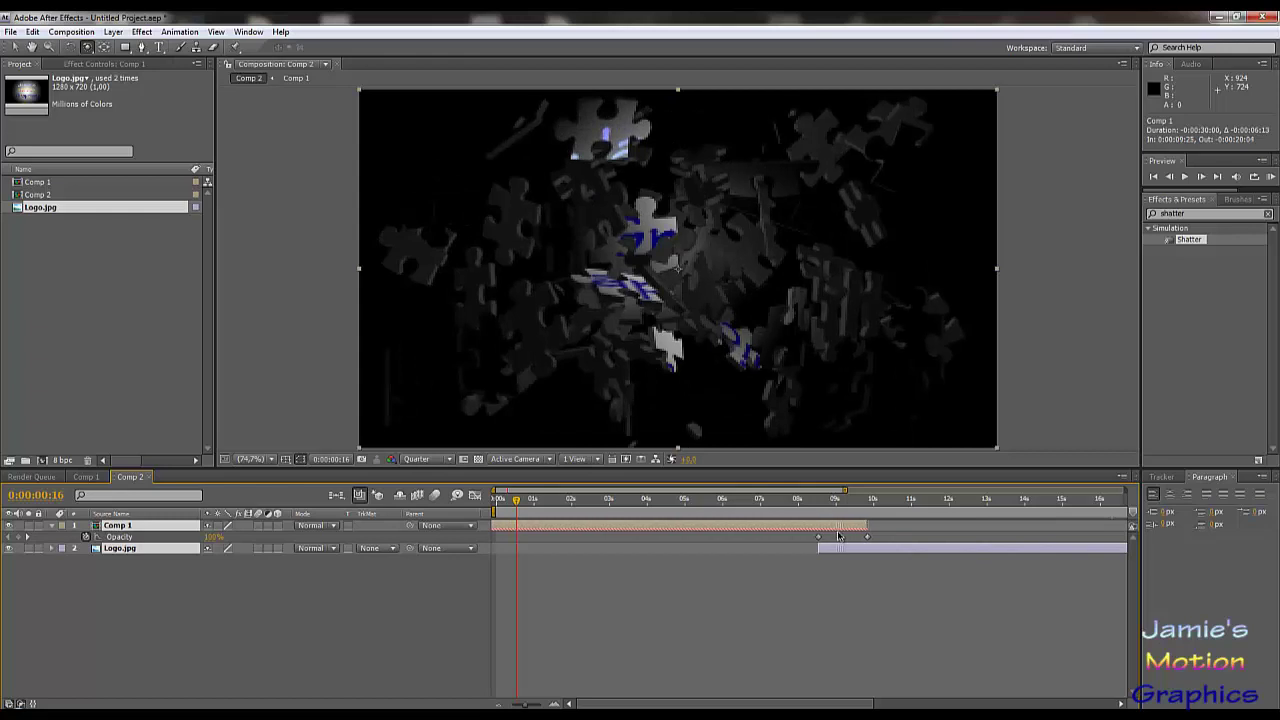
{"action": "left_click_drag", "start_coordinate": [537, 500], "coordinate": [636, 518]}
{"action": "key", "text": "Home"}
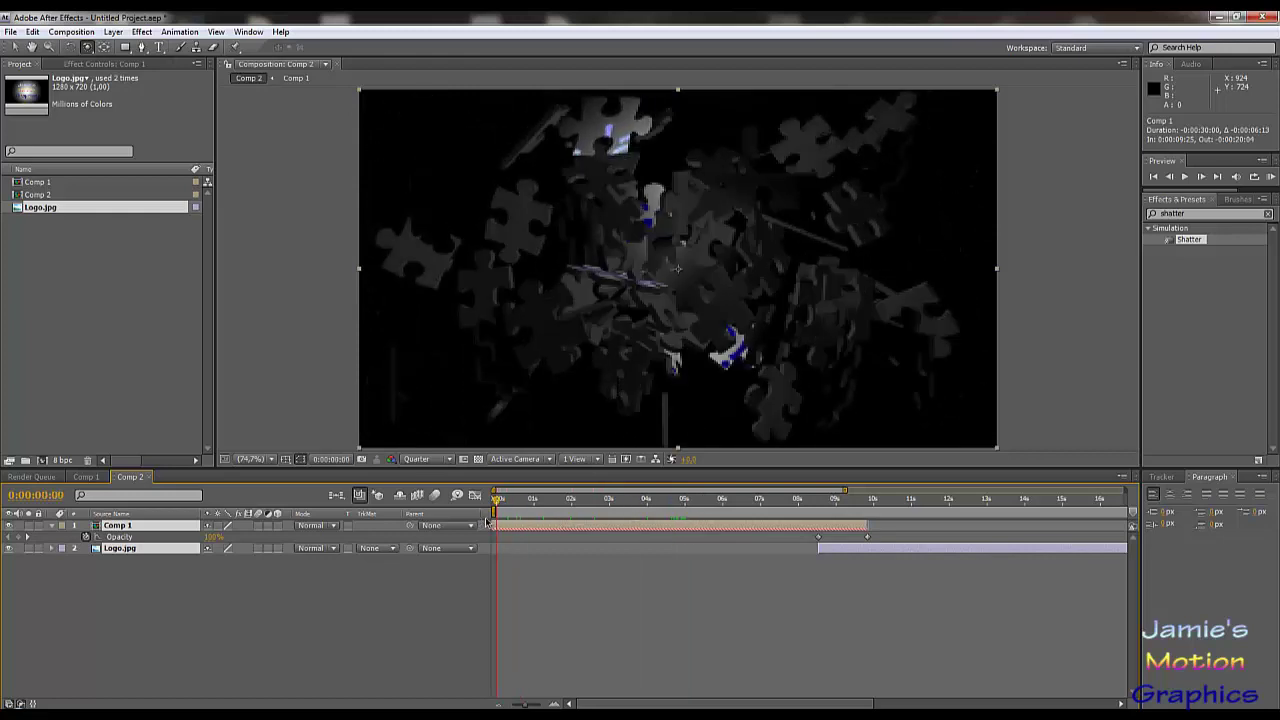
{"action": "left_click_drag", "start_coordinate": [501, 525], "coordinate": [471, 540]}
{"action": "mouse_move", "coordinate": [496, 505]}
{"action": "left_mouse_down"}
{"action": "mouse_move", "coordinate": [700, 538]}
{"action": "mouse_move", "coordinate": [492, 530]}
{"action": "left_mouse_up"}
{"action": "left_click_drag", "start_coordinate": [521, 530], "coordinate": [990, 551]}
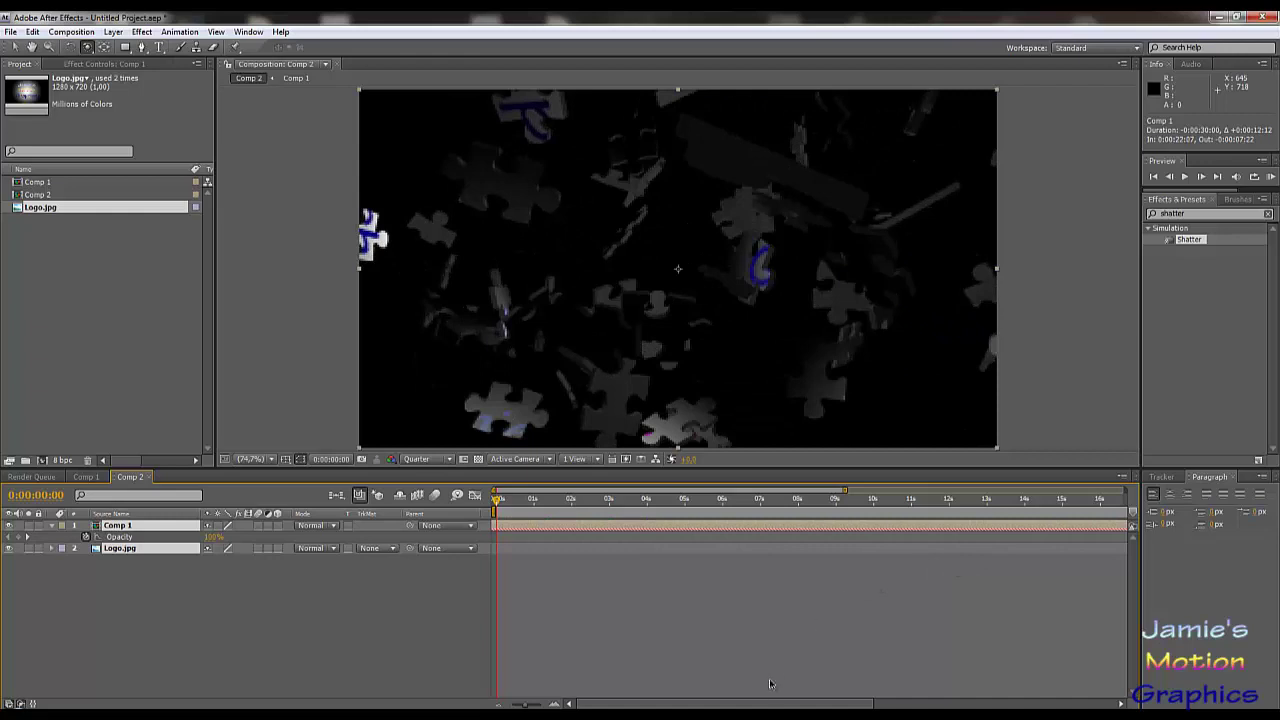
{"action": "left_click_drag", "start_coordinate": [772, 705], "coordinate": [674, 704]}
Create a new 1280 x 720, 30 fps composition lasting 0:00:30:00 and add Comp 2 to it as a layer.
{"action": "left_click", "coordinate": [70, 32]}
{"action": "left_click", "coordinate": [100, 60]}
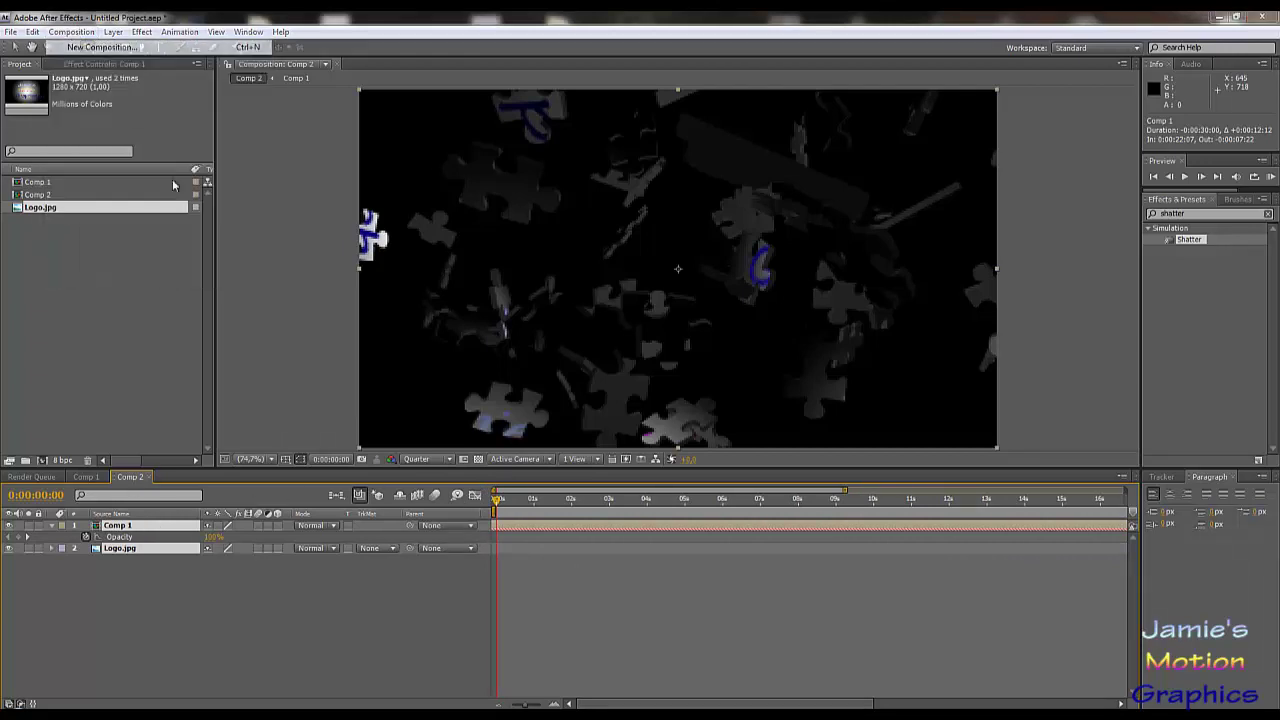
{"action": "left_click", "coordinate": [1166, 599]}
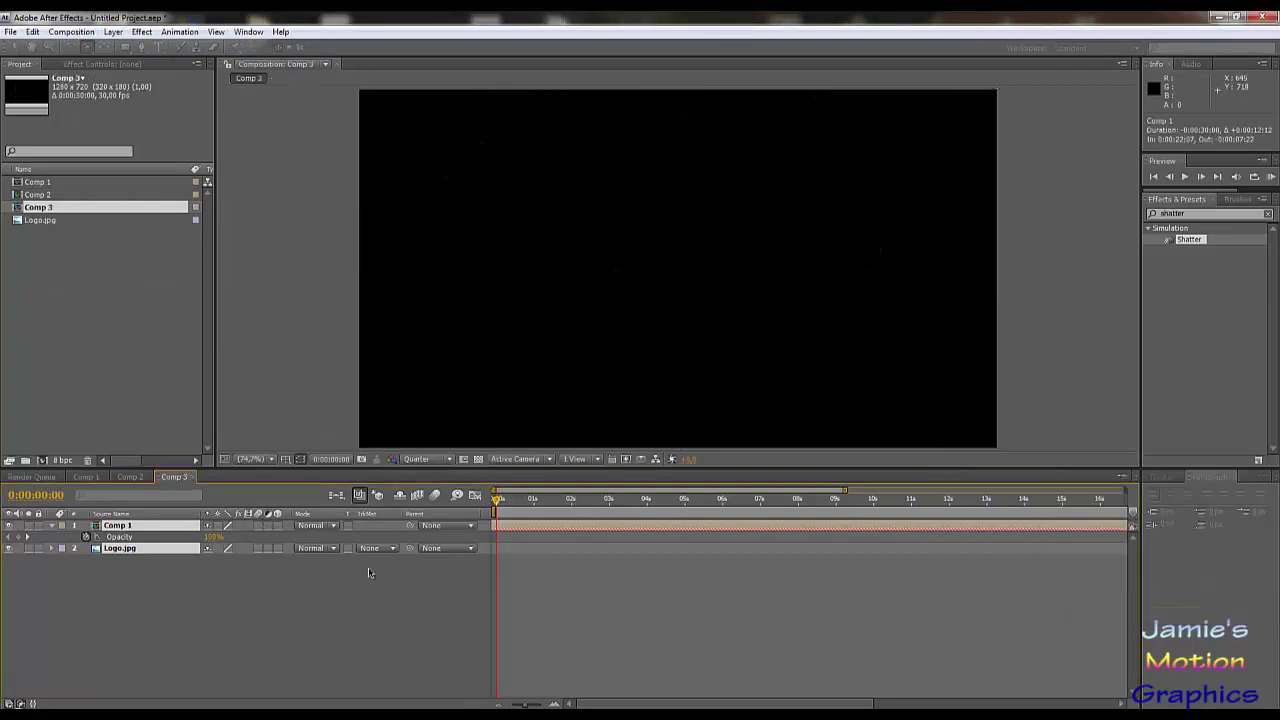
{"action": "left_click_drag", "start_coordinate": [40, 194], "coordinate": [177, 593]}
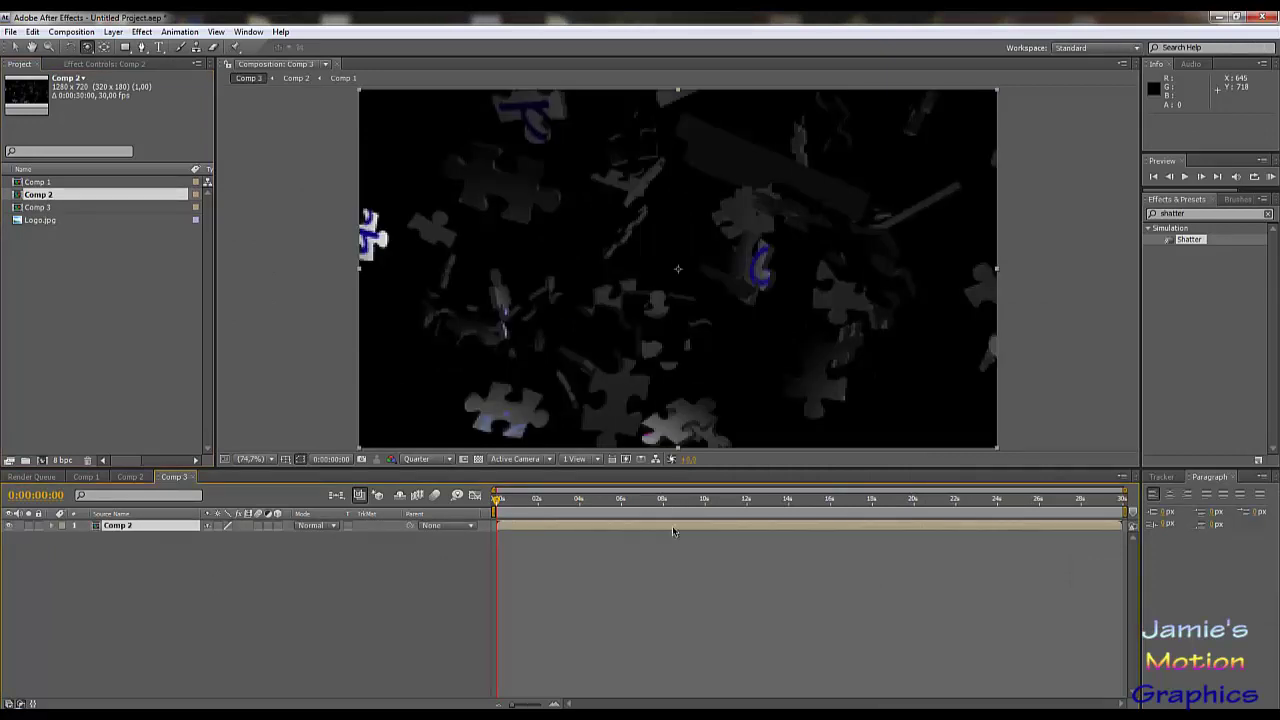
Scrub through Comp 3 and step by frame to 0:00:17:11, the first frame with the logo fully assembled.
{"action": "left_click_drag", "start_coordinate": [497, 503], "coordinate": [623, 530]}
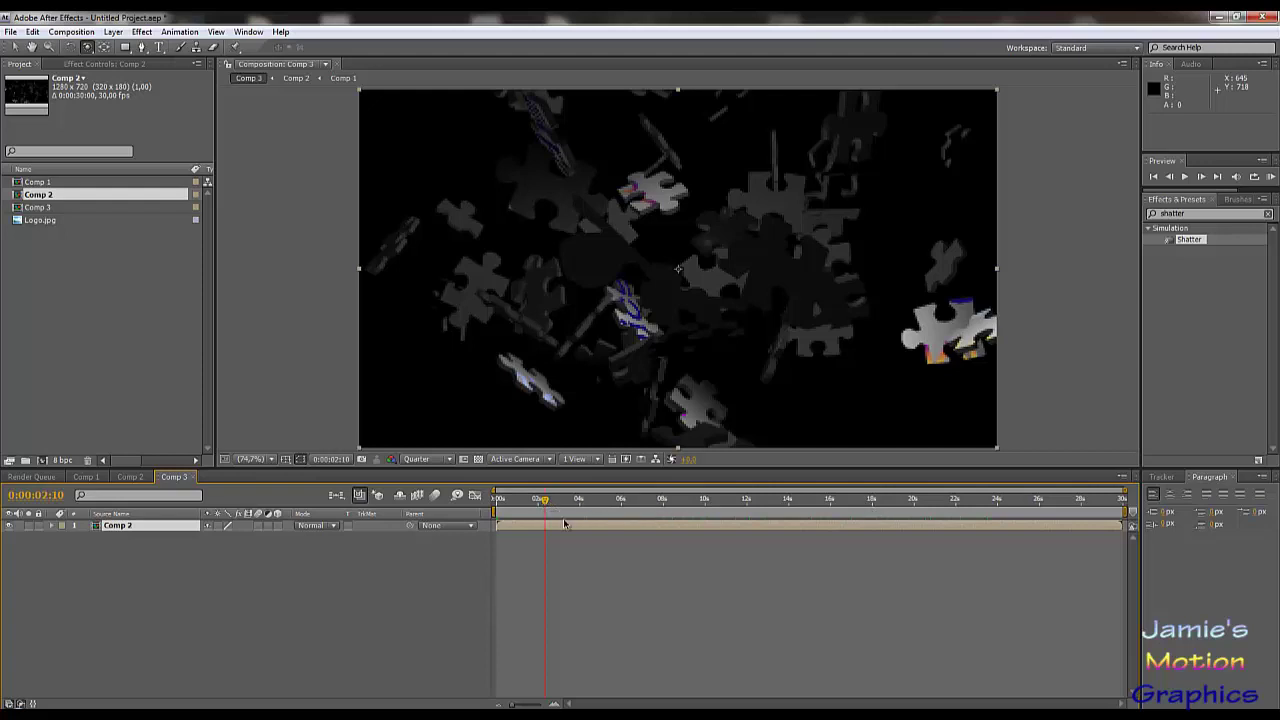
{"action": "left_click_drag", "start_coordinate": [700, 501], "coordinate": [840, 510]}
{"action": "left_click_drag", "start_coordinate": [836, 508], "coordinate": [860, 516]}
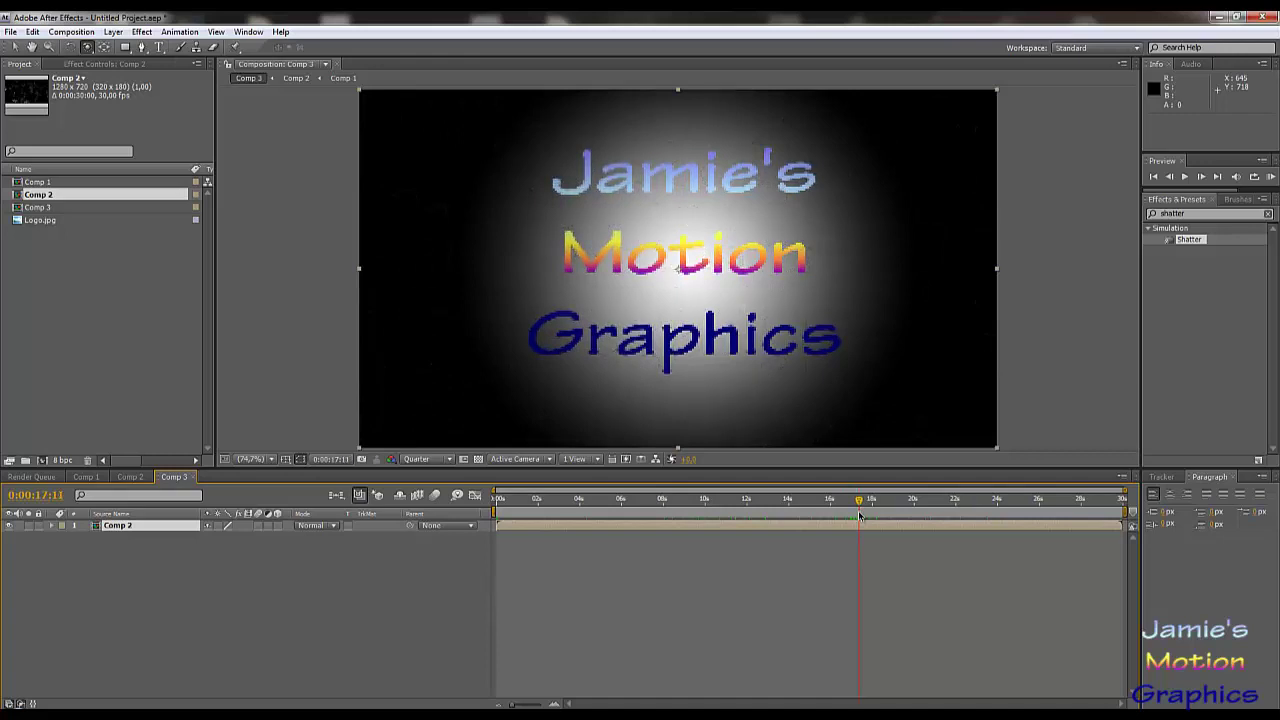
{"action": "left_click", "coordinate": [1169, 176]}
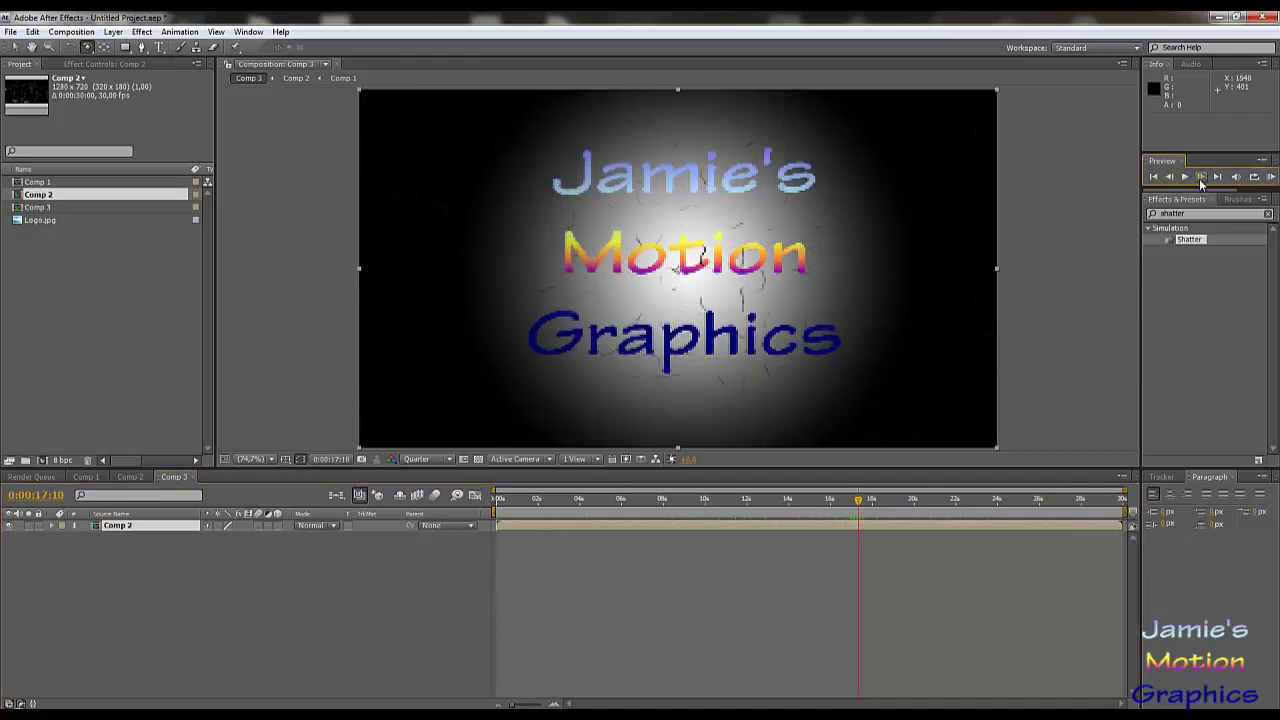
{"action": "left_click", "coordinate": [1202, 178]}
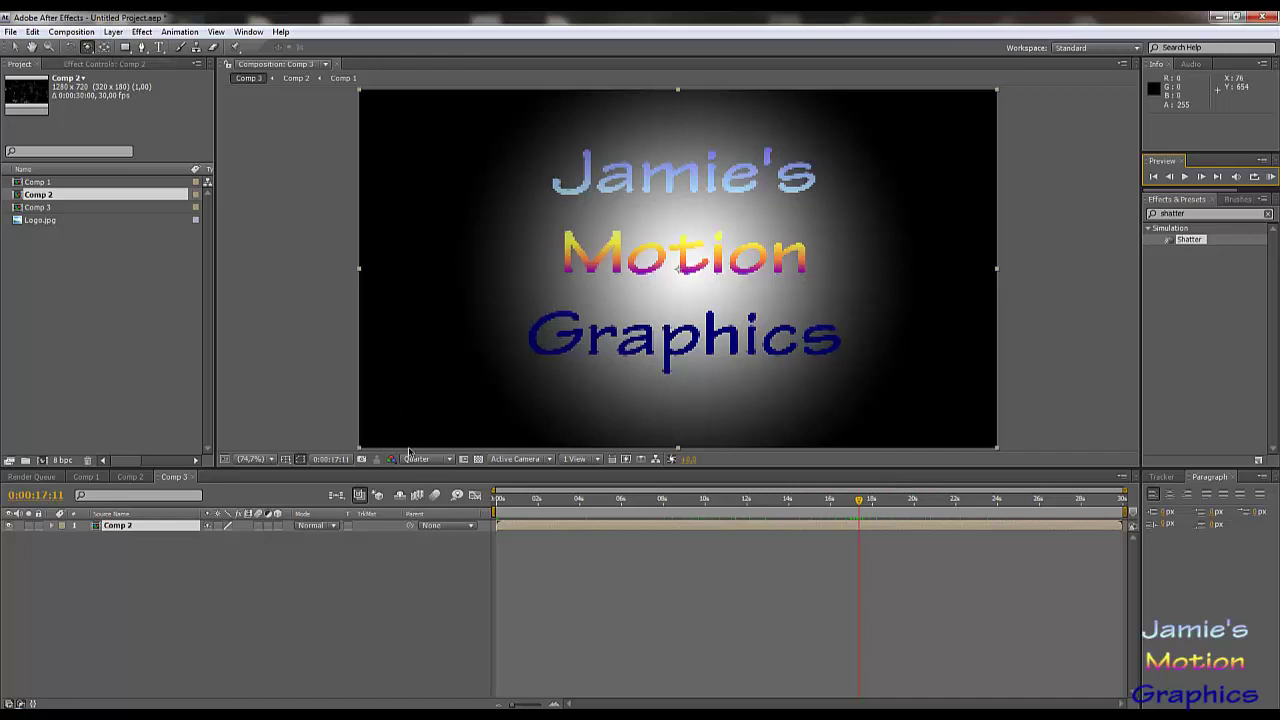
Enable Time Remapping on the Comp 2 layer and add a Time Remap keyframe at 0:00:17:11.
{"action": "right_click", "coordinate": [537, 527]}
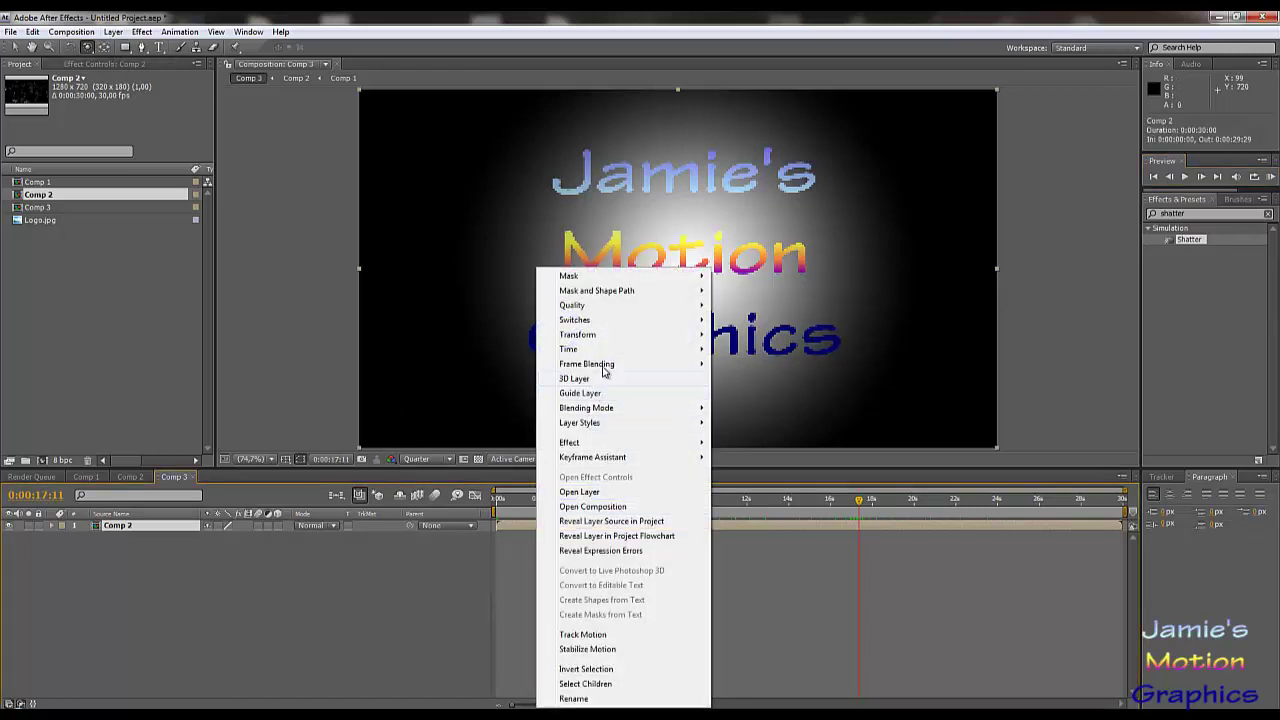
{"action": "mouse_move", "coordinate": [625, 350]}
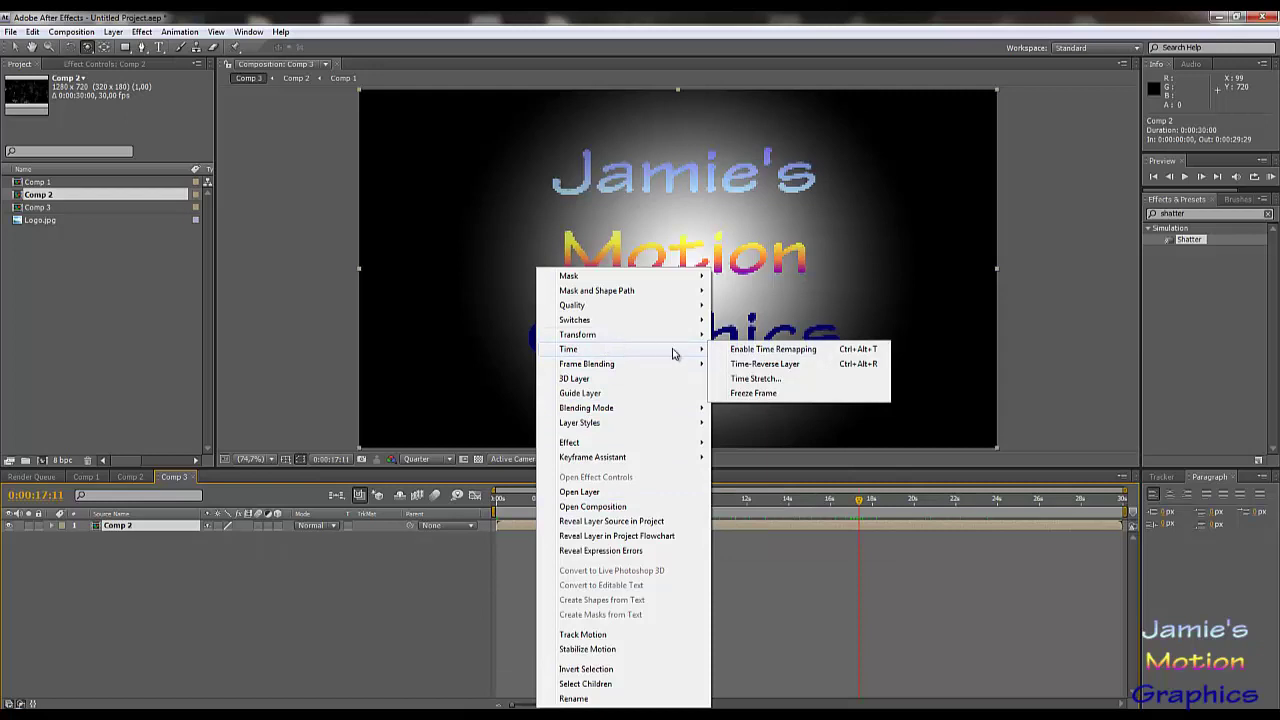
{"action": "left_click", "coordinate": [750, 349]}
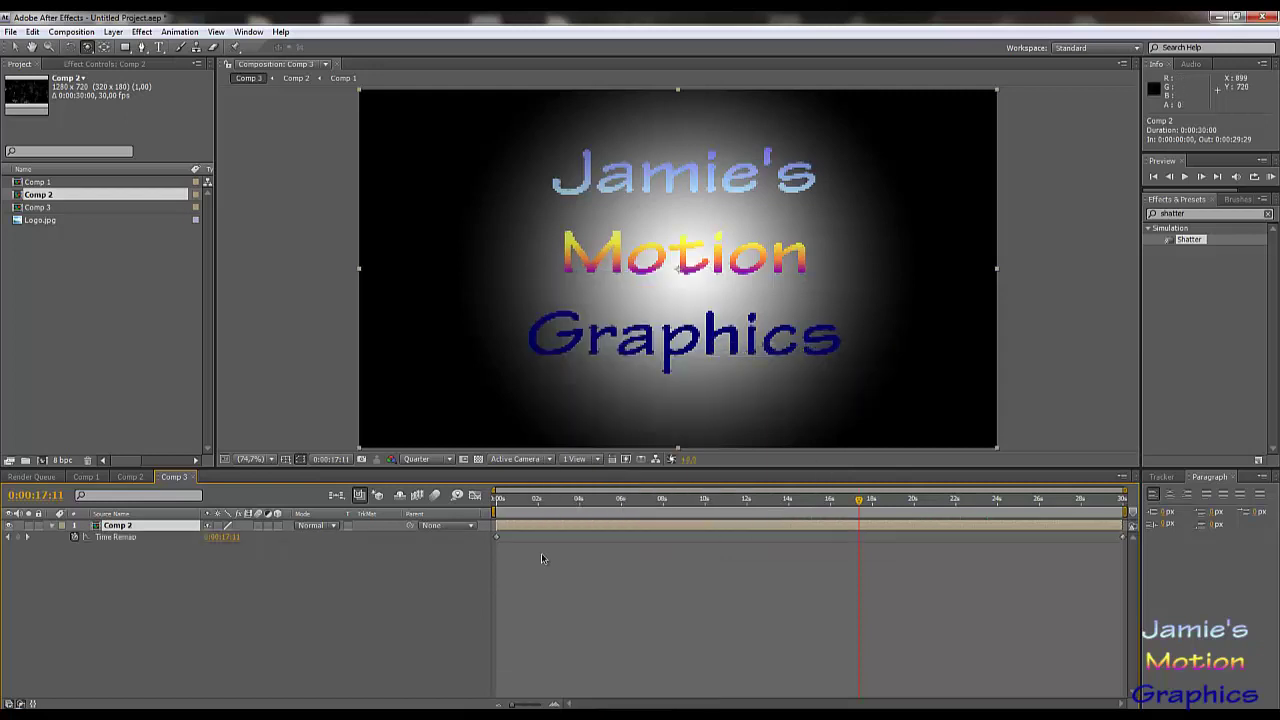
{"action": "left_click", "coordinate": [18, 538]}
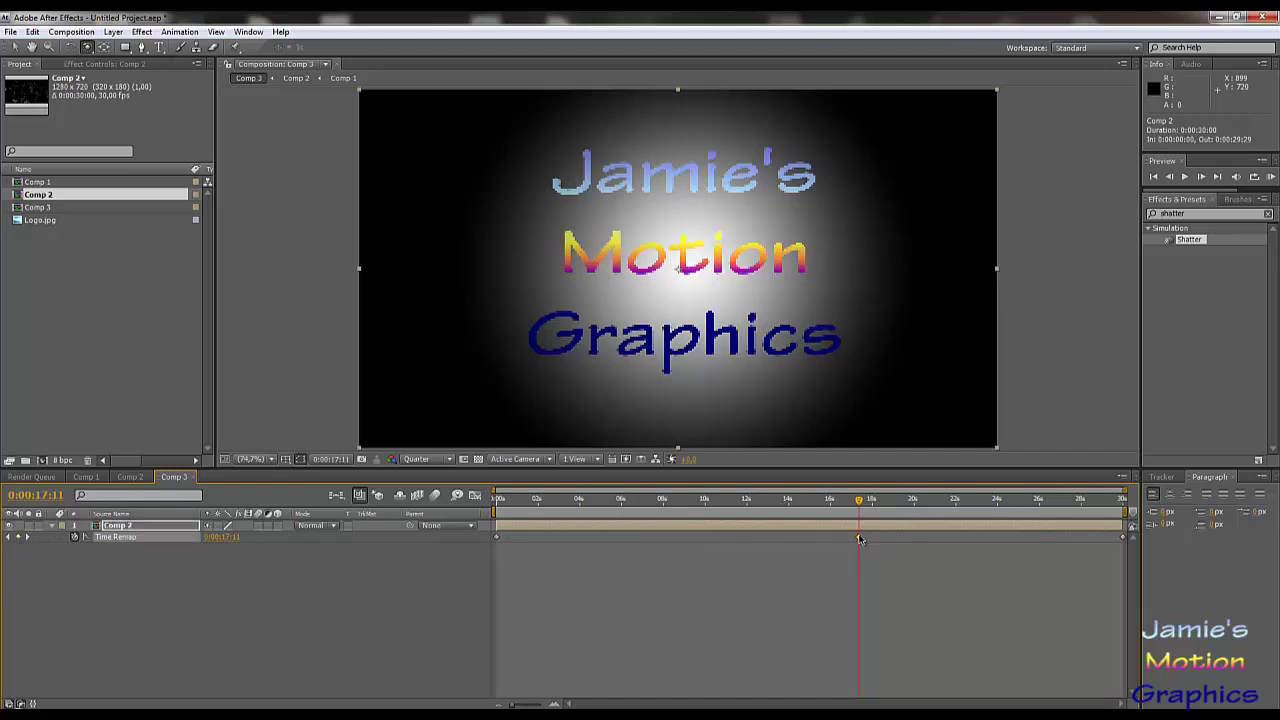
Move the middle Time Remap keyframe earlier to about 5 seconds and preview the sped-up animation from the first frame.
{"action": "left_click_drag", "start_coordinate": [859, 538], "coordinate": [820, 538]}
{"action": "right_click", "coordinate": [812, 541]}
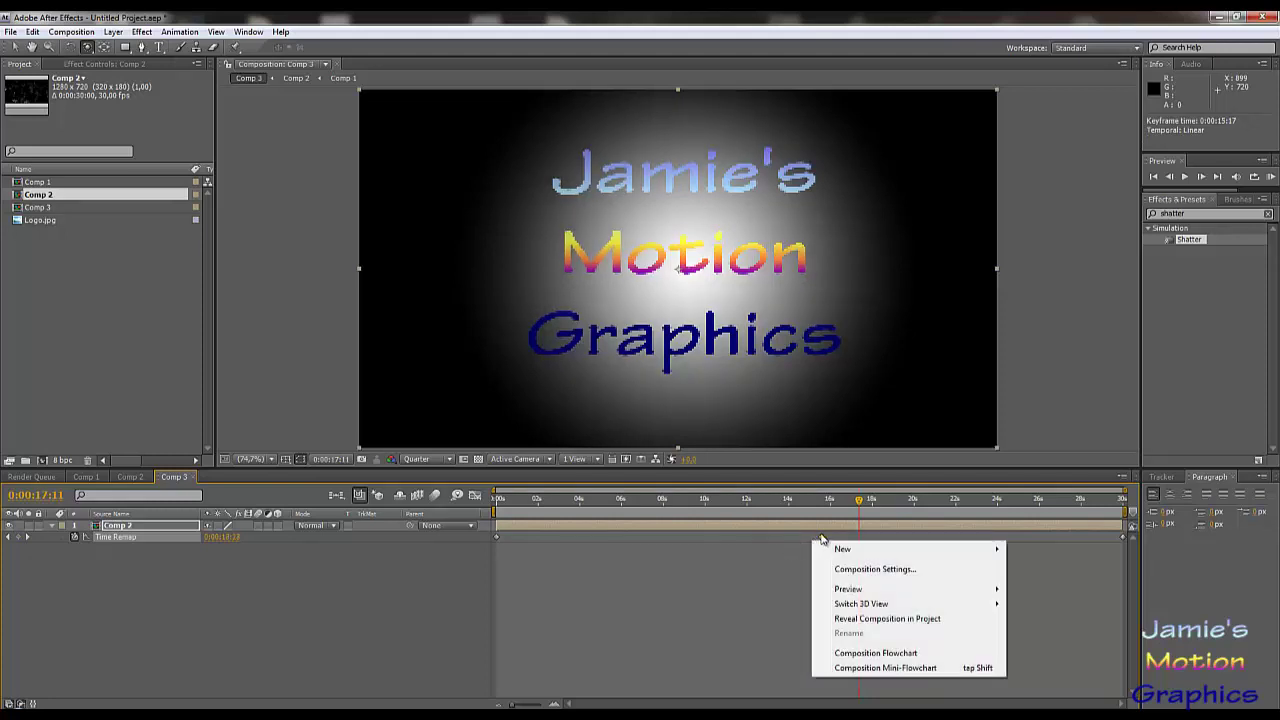
{"action": "left_click", "coordinate": [822, 541]}
{"action": "left_click_drag", "start_coordinate": [817, 538], "coordinate": [497, 507]}
{"action": "left_click", "coordinate": [1184, 177]}
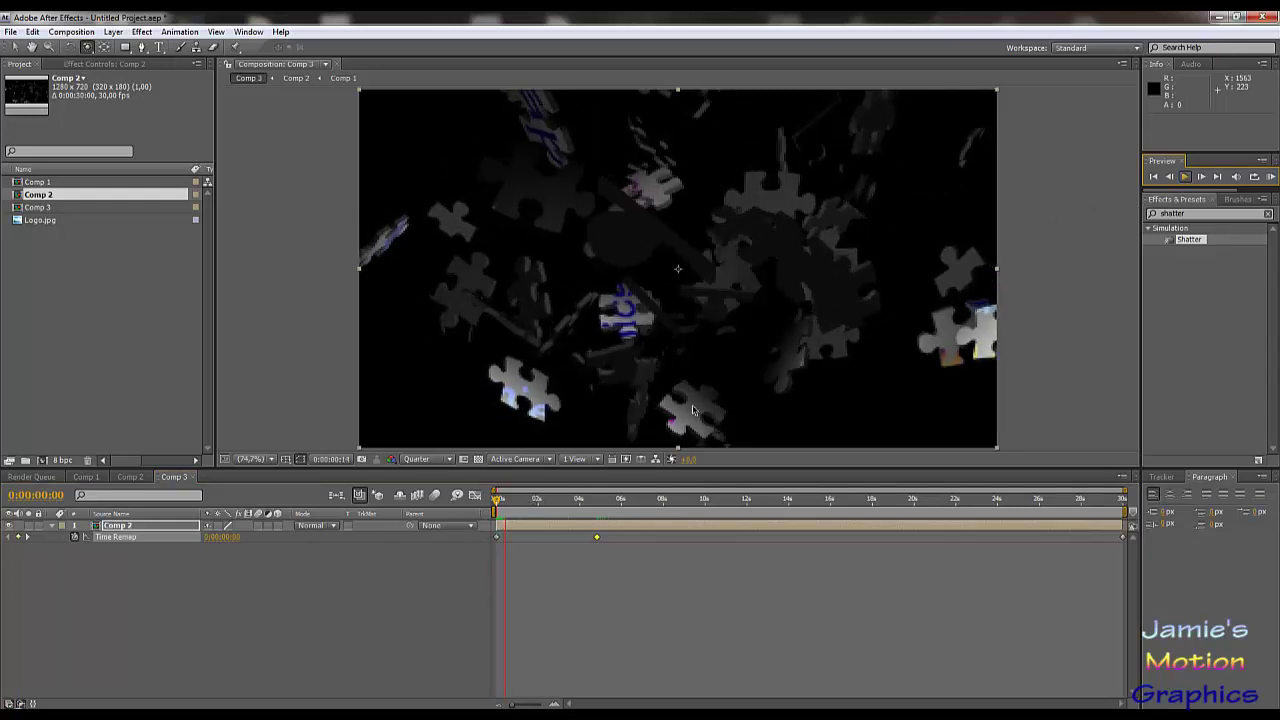
{"action": "left_click", "coordinate": [507, 500]}
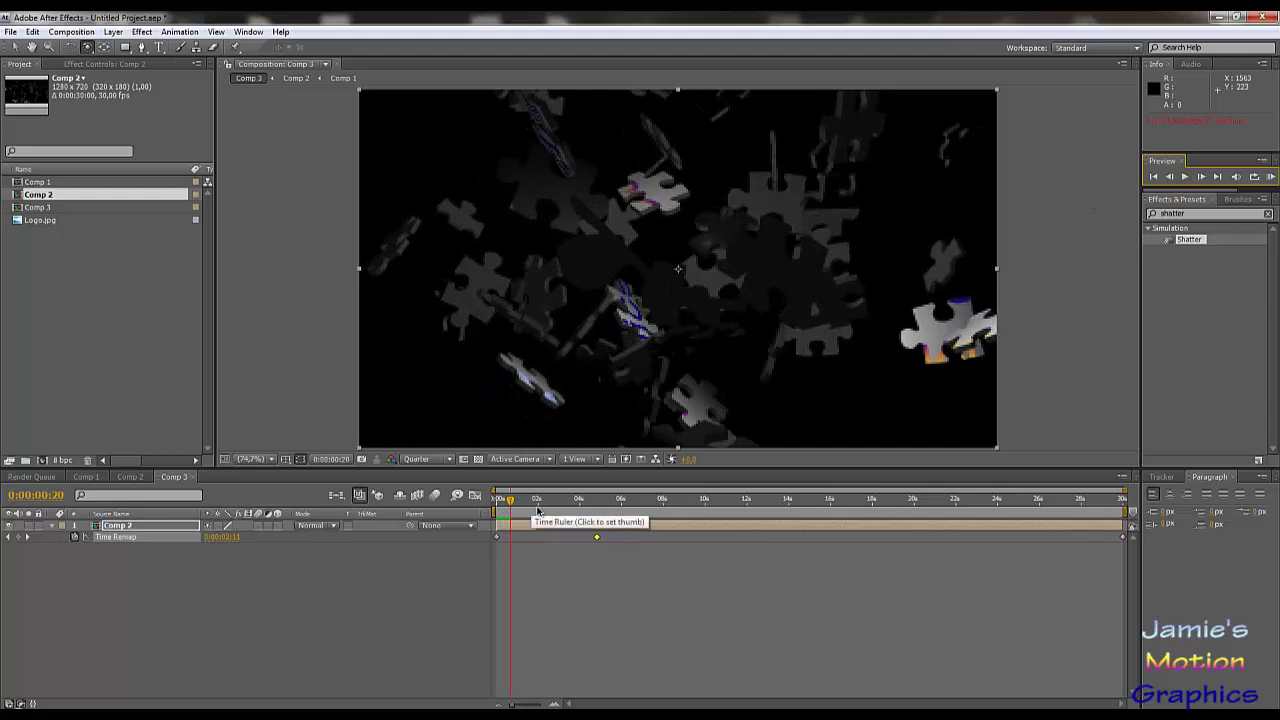
Scrub Comp 3 to 0:00:08:00, try setting its duration to 3 seconds, and undo the duration change.
{"action": "left_click_drag", "start_coordinate": [514, 503], "coordinate": [663, 560]}
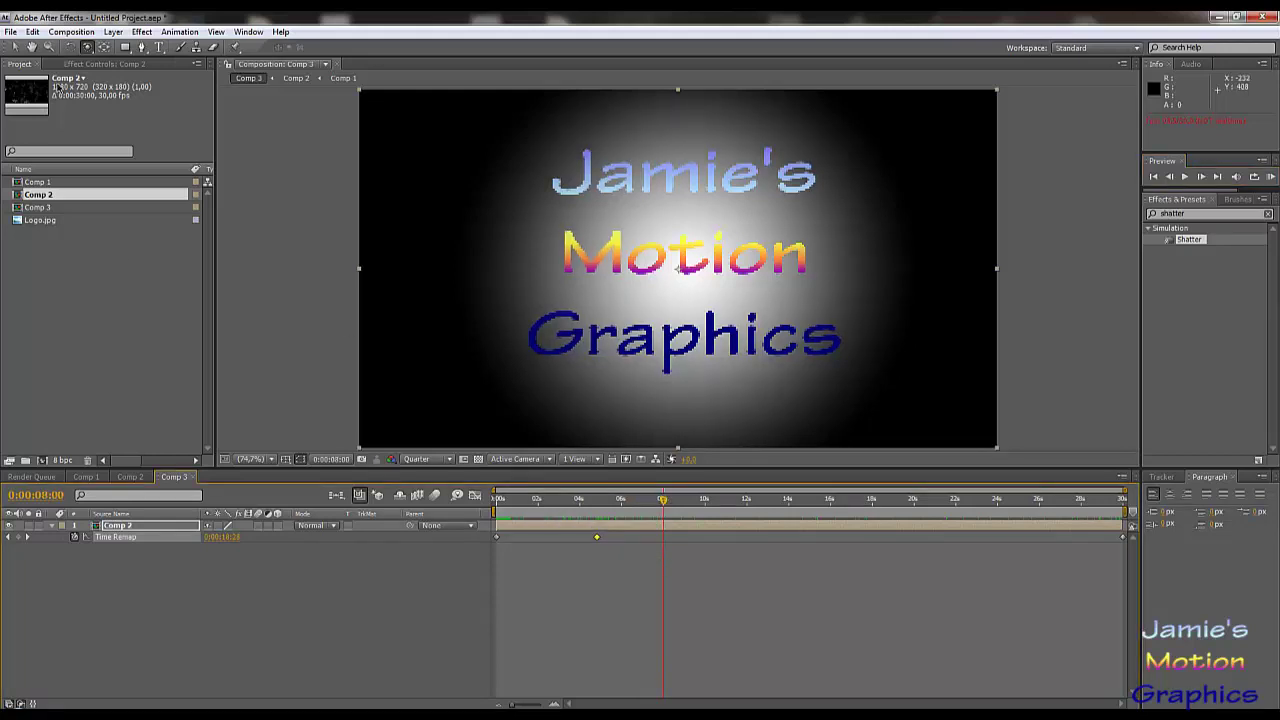
{"action": "left_click", "coordinate": [85, 37]}
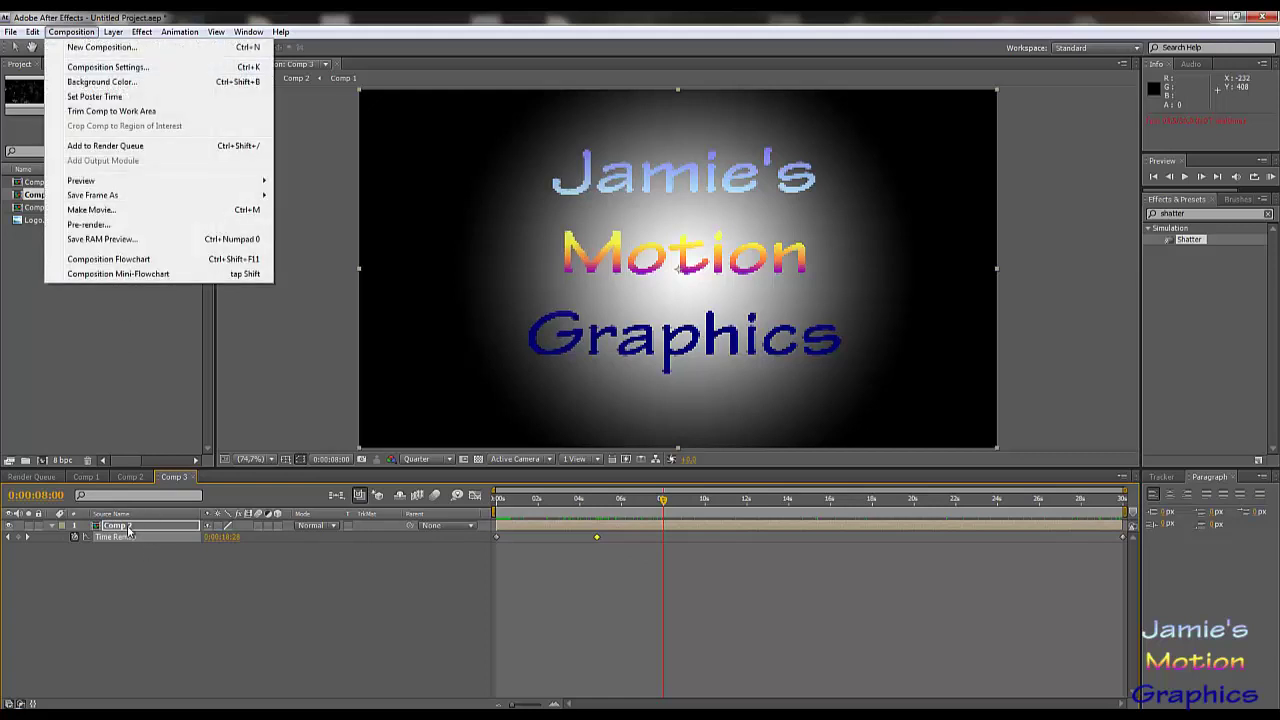
{"action": "left_click", "coordinate": [96, 72]}
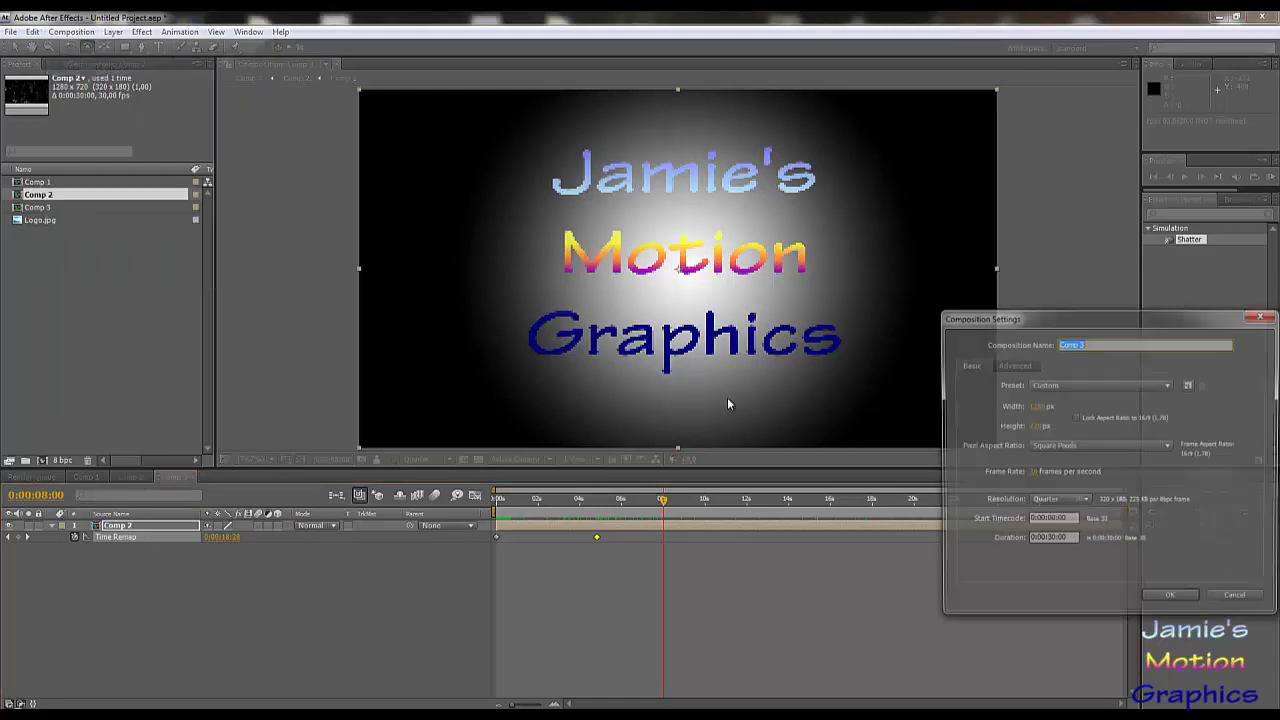
{"action": "left_click", "coordinate": [1052, 540]}
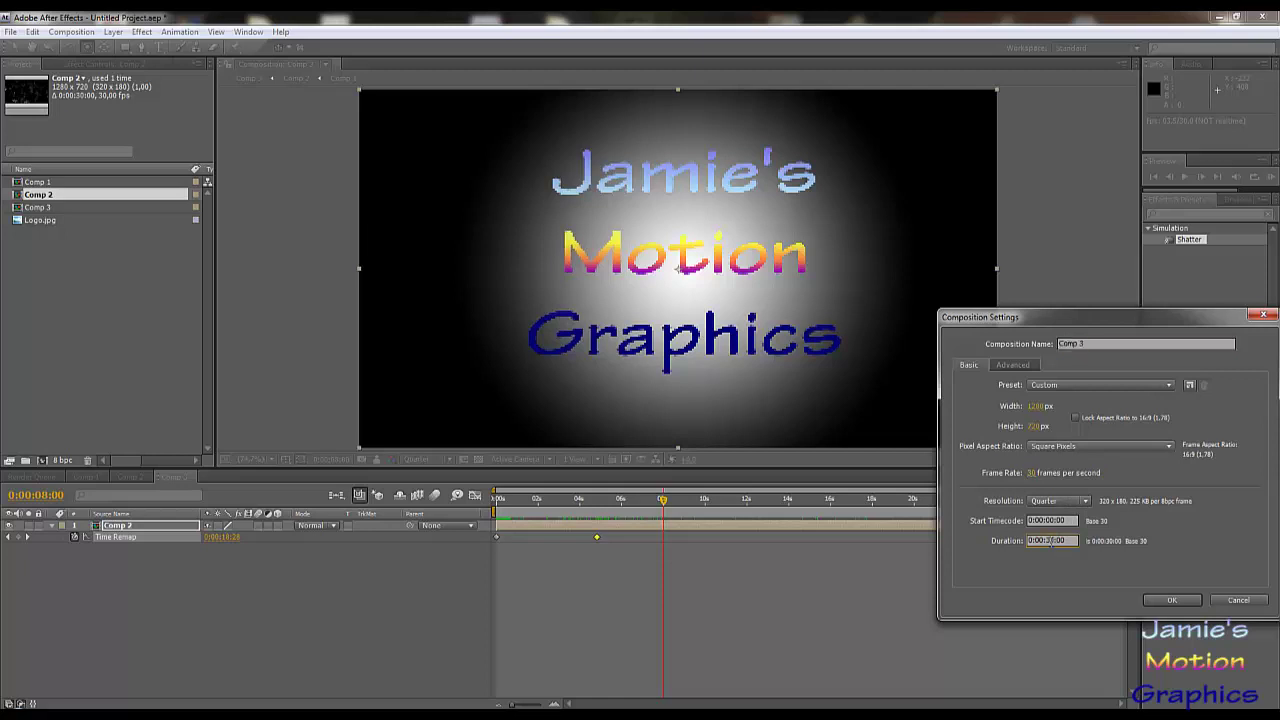
{"action": "key", "text": "shift+Left"}
{"action": "key", "text": "shift+Left"}
{"action": "type", "text": "03"}
{"action": "key", "text": "Return"}
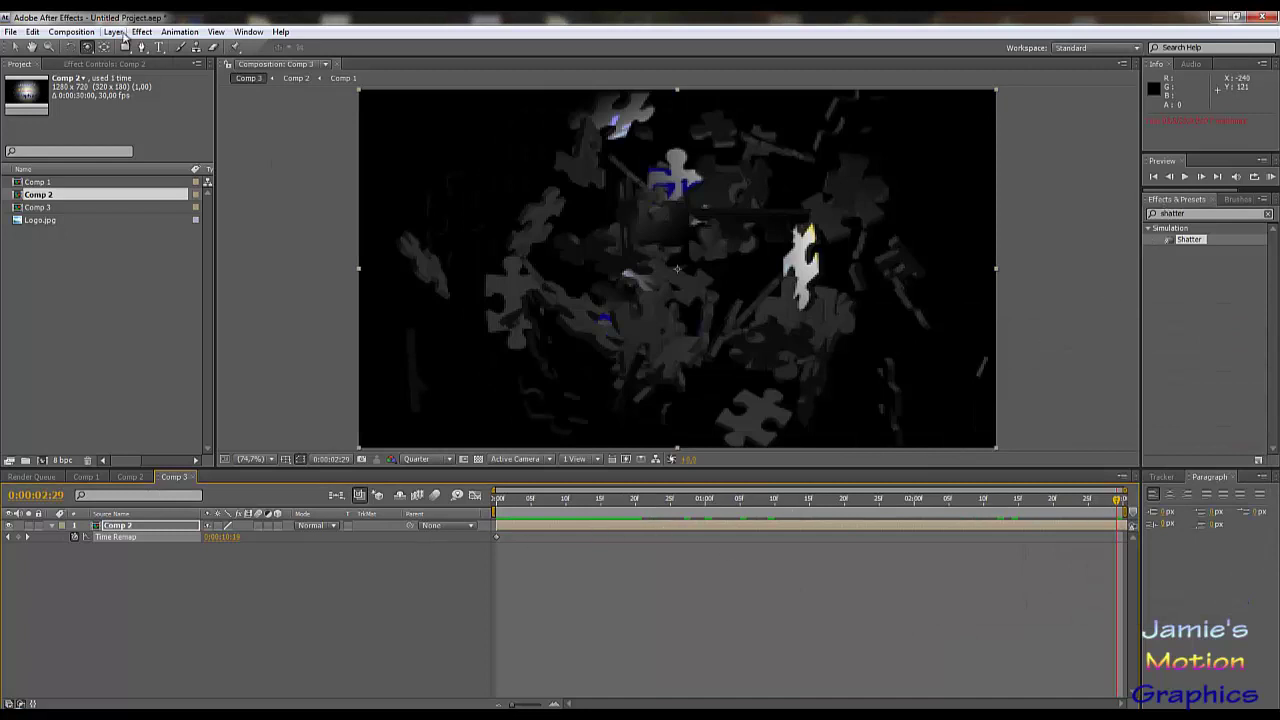
{"action": "left_click", "coordinate": [75, 32]}
{"action": "left_click", "coordinate": [222, 16]}
{"action": "key", "text": "ctrl+z"}
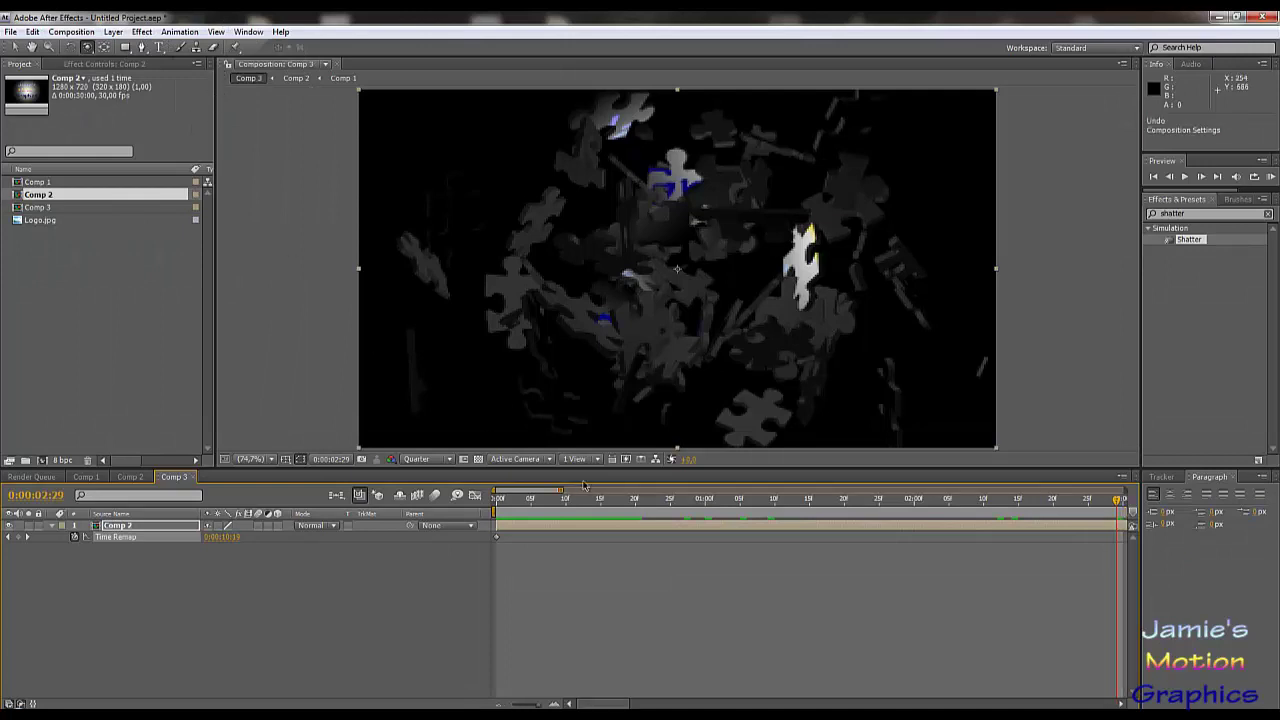
Shorten Comp 3's duration to 8 seconds in its composition settings.
{"action": "left_click_drag", "start_coordinate": [629, 706], "coordinate": [668, 704]}
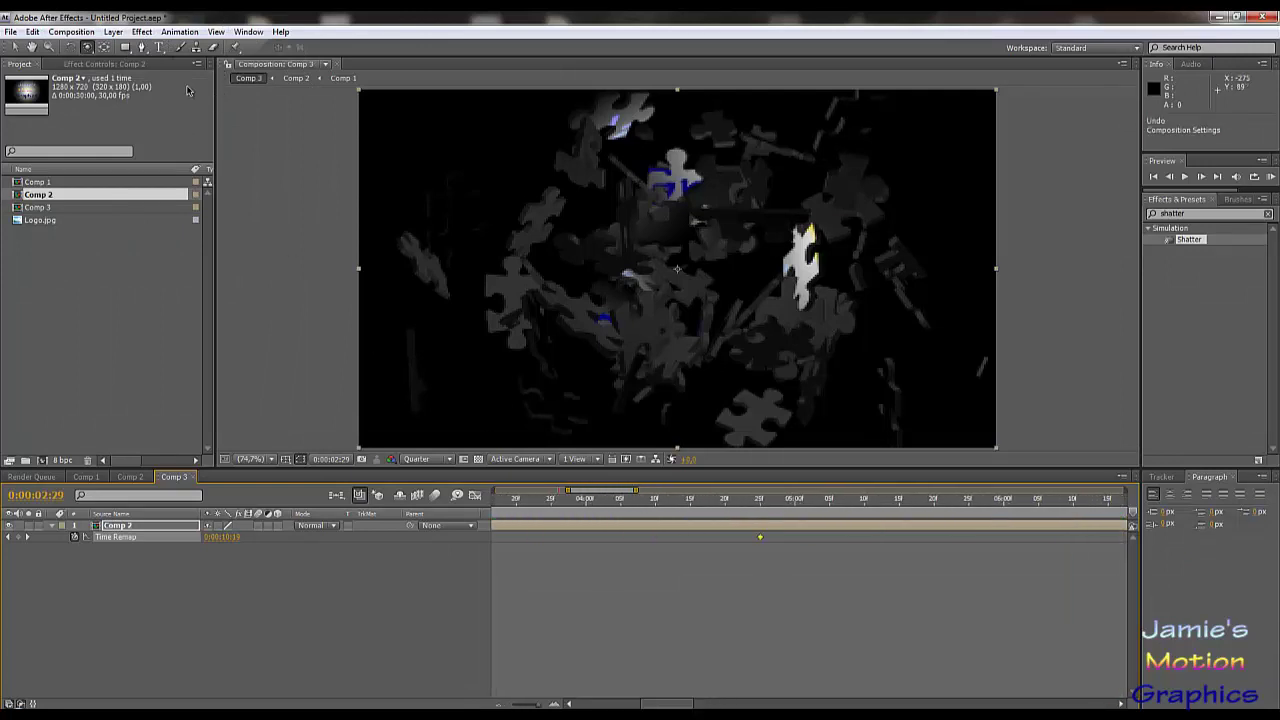
{"action": "left_click", "coordinate": [72, 31]}
{"action": "left_click", "coordinate": [105, 67]}
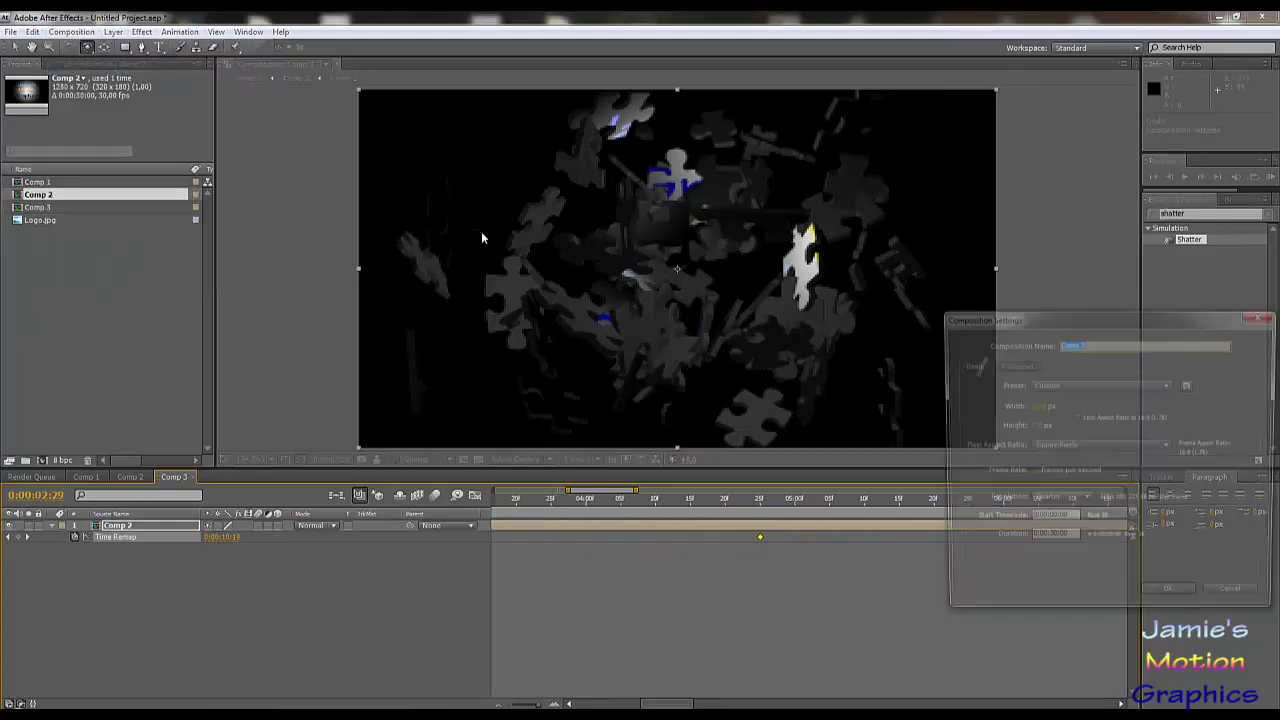
{"action": "left_click", "coordinate": [1050, 540]}
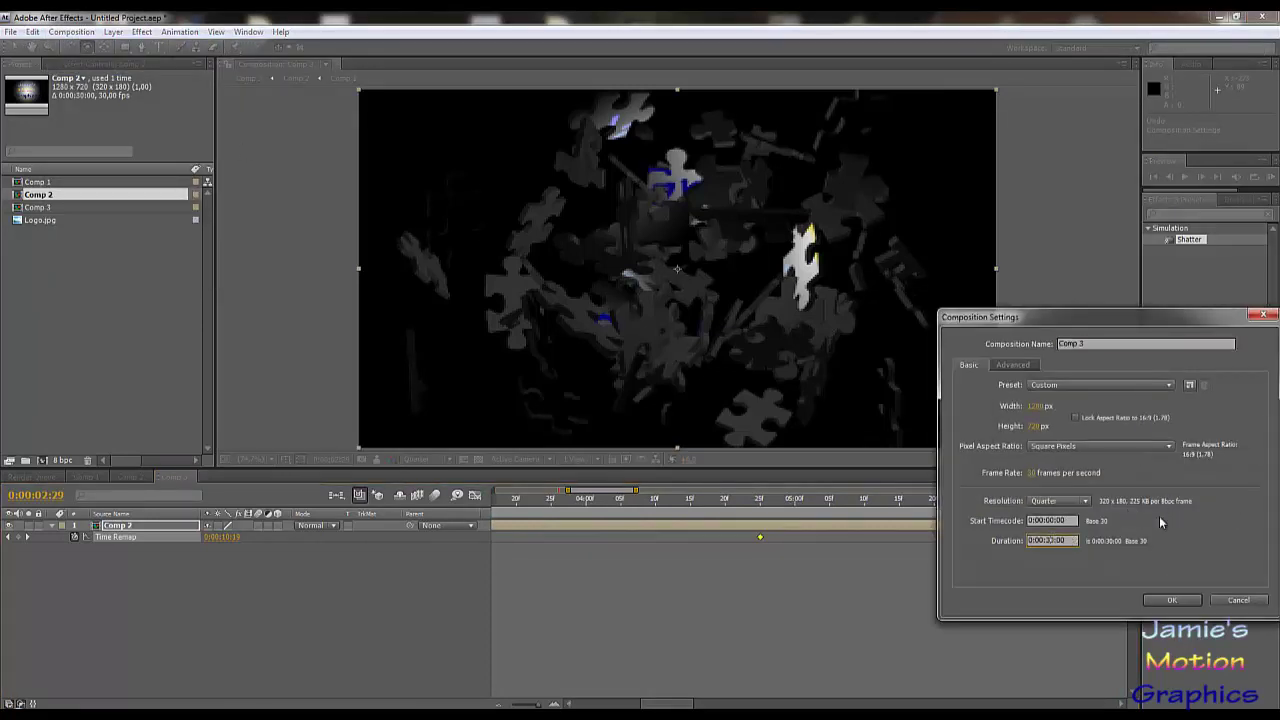
{"action": "type", "text": "6"}
{"action": "key", "text": "Return"}
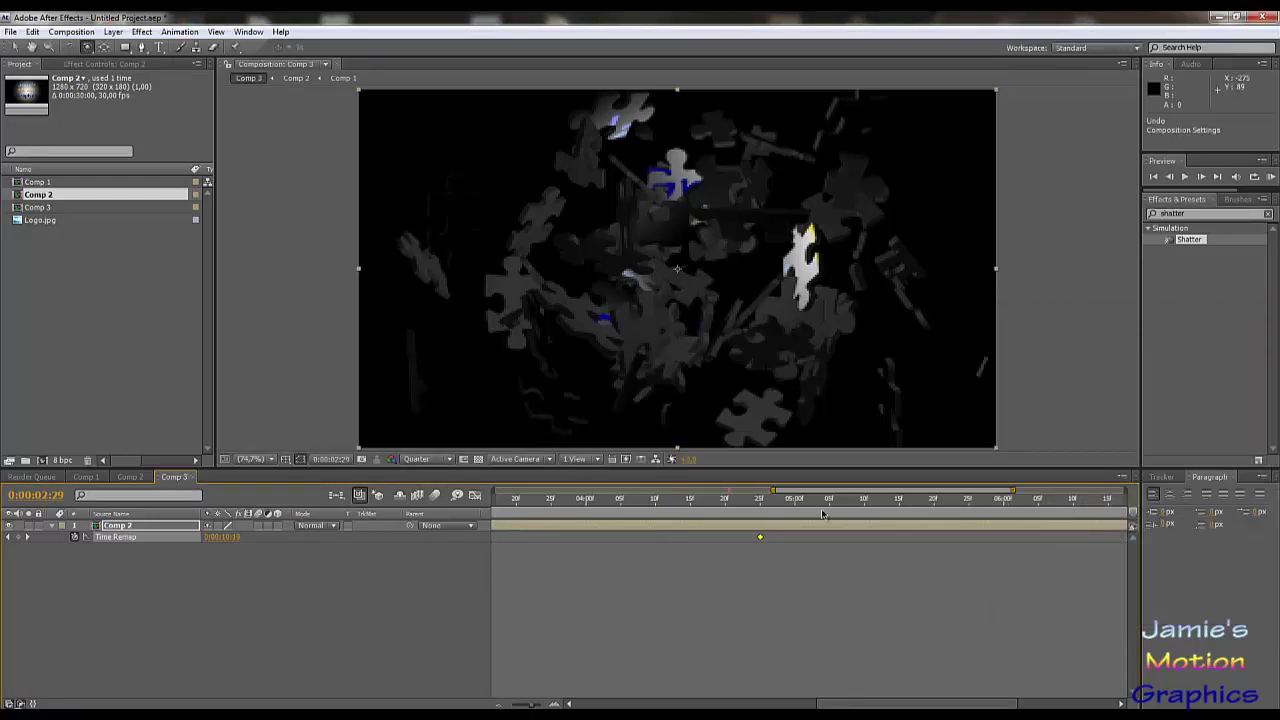
Show the full length of Comp 3 and move the middle Time Remap keyframe to exactly 0:00:05:00.
{"action": "key", "text": "space"}
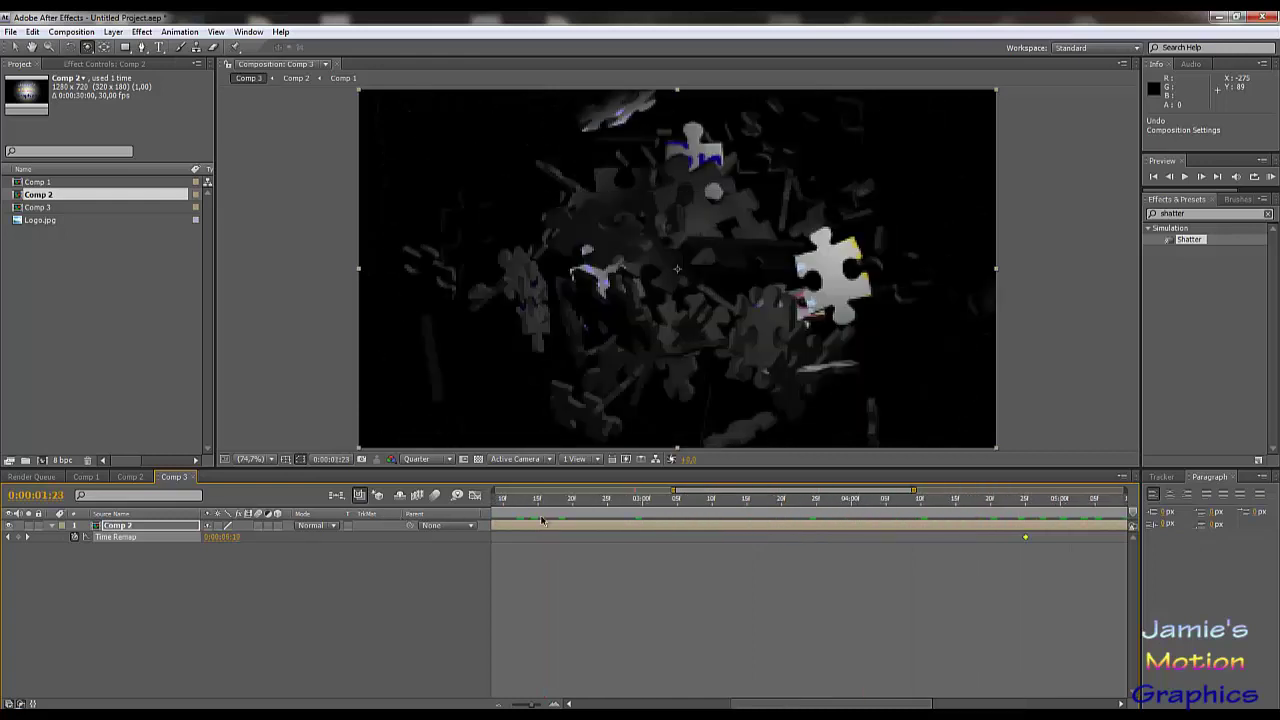
{"action": "left_click_drag", "start_coordinate": [675, 491], "coordinate": [494, 491]}
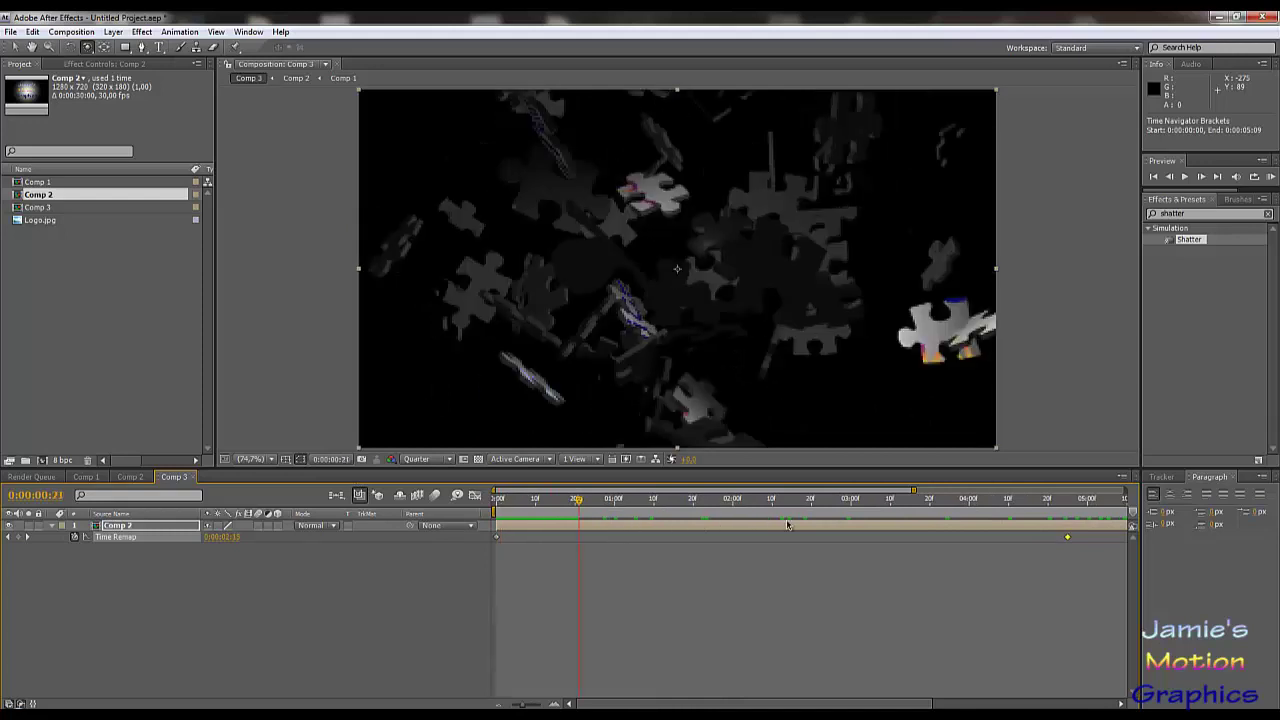
{"action": "left_click_drag", "start_coordinate": [913, 491], "coordinate": [1126, 491]}
{"action": "left_click_drag", "start_coordinate": [803, 505], "coordinate": [888, 528]}
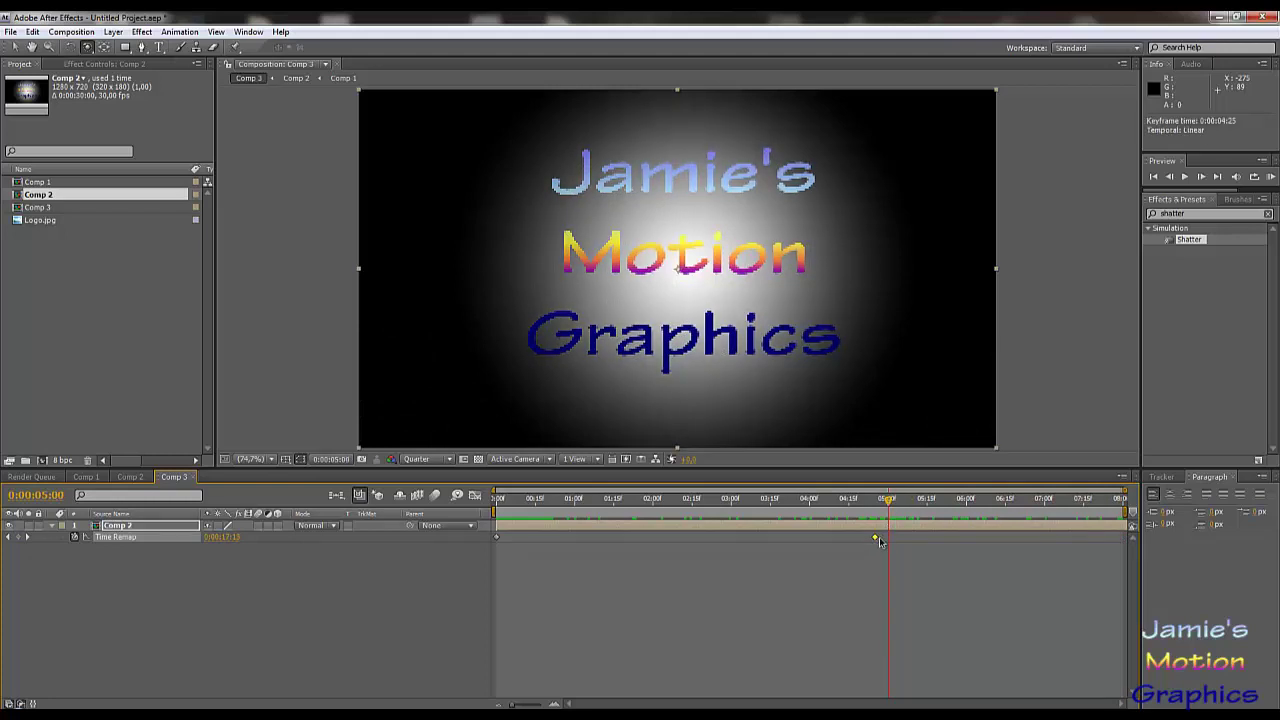
{"action": "left_click_drag", "start_coordinate": [888, 540], "coordinate": [729, 523]}
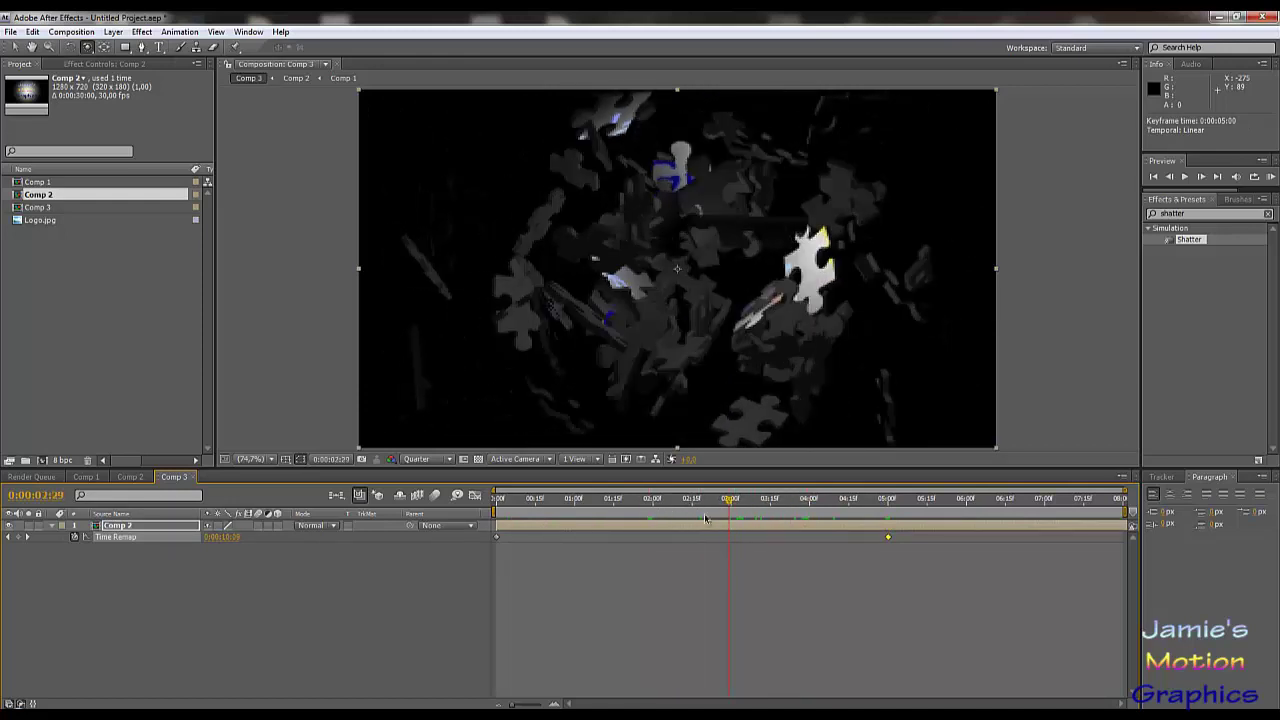
Search the effects for bevel and apply Bevel Alpha below Shatter on the Logo.jpg layer in Comp 1.
{"action": "left_click", "coordinate": [88, 478]}
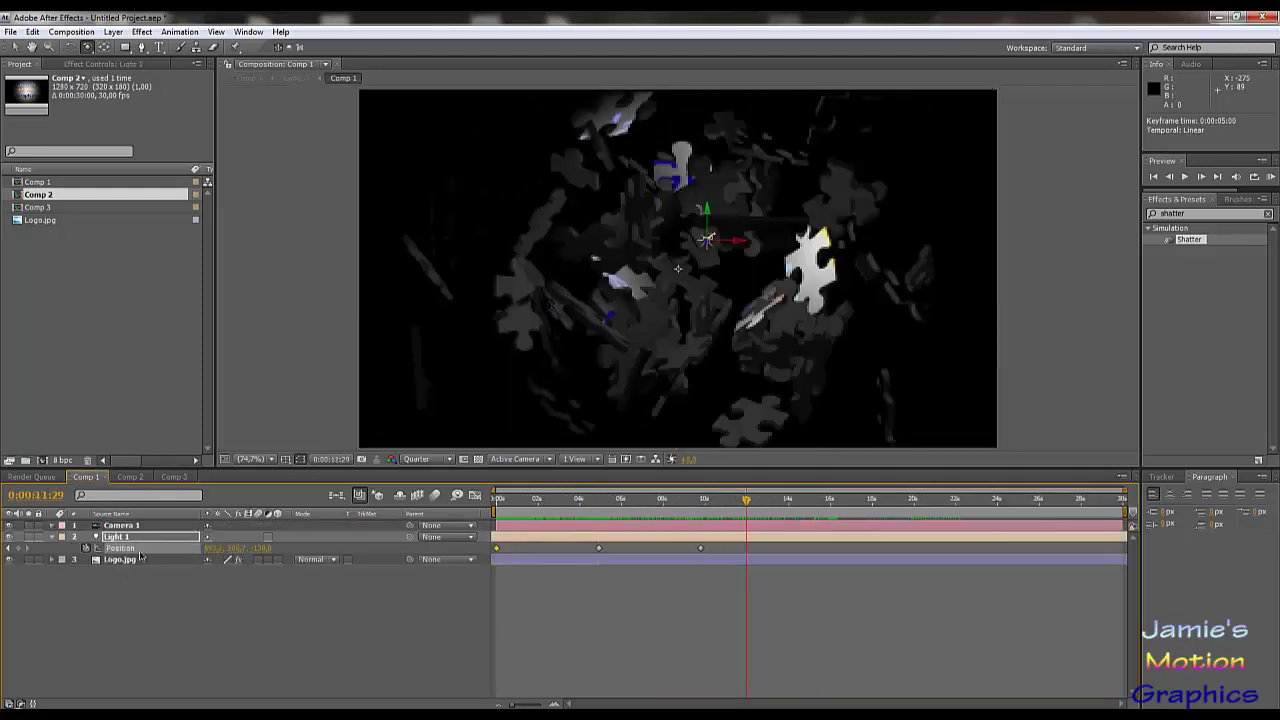
{"action": "left_click", "coordinate": [131, 560]}
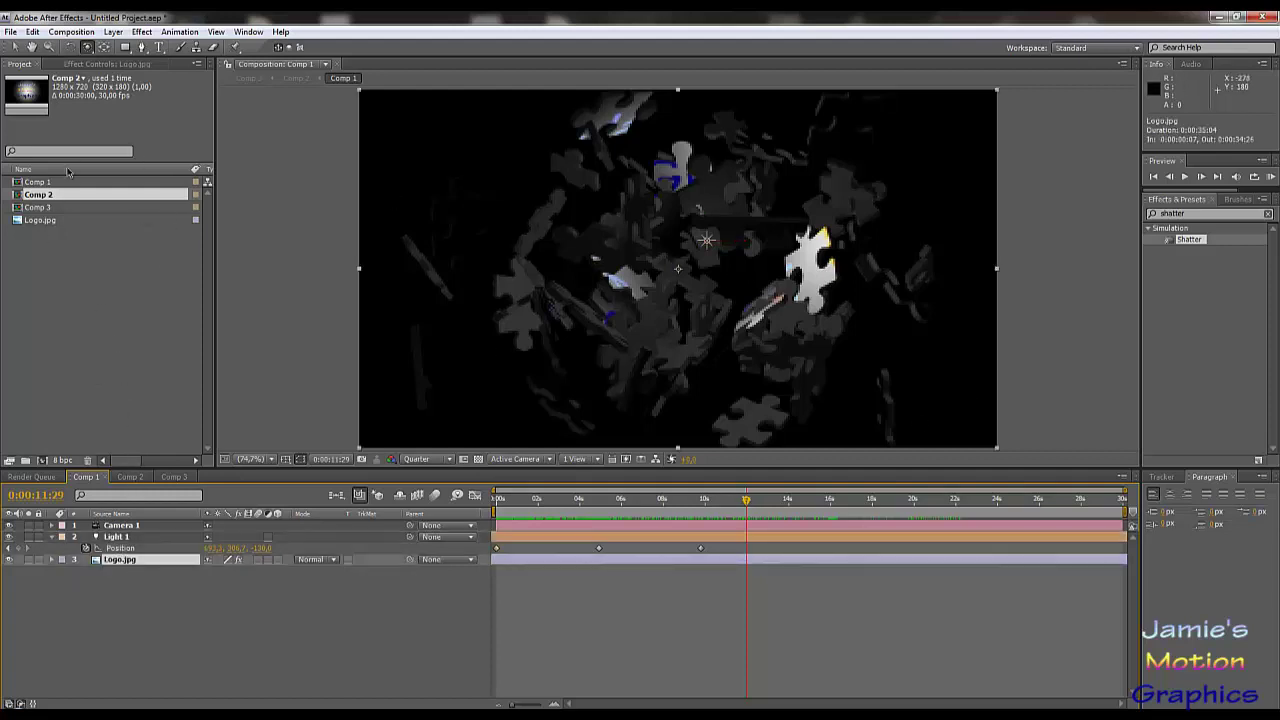
{"action": "left_click", "coordinate": [106, 64]}
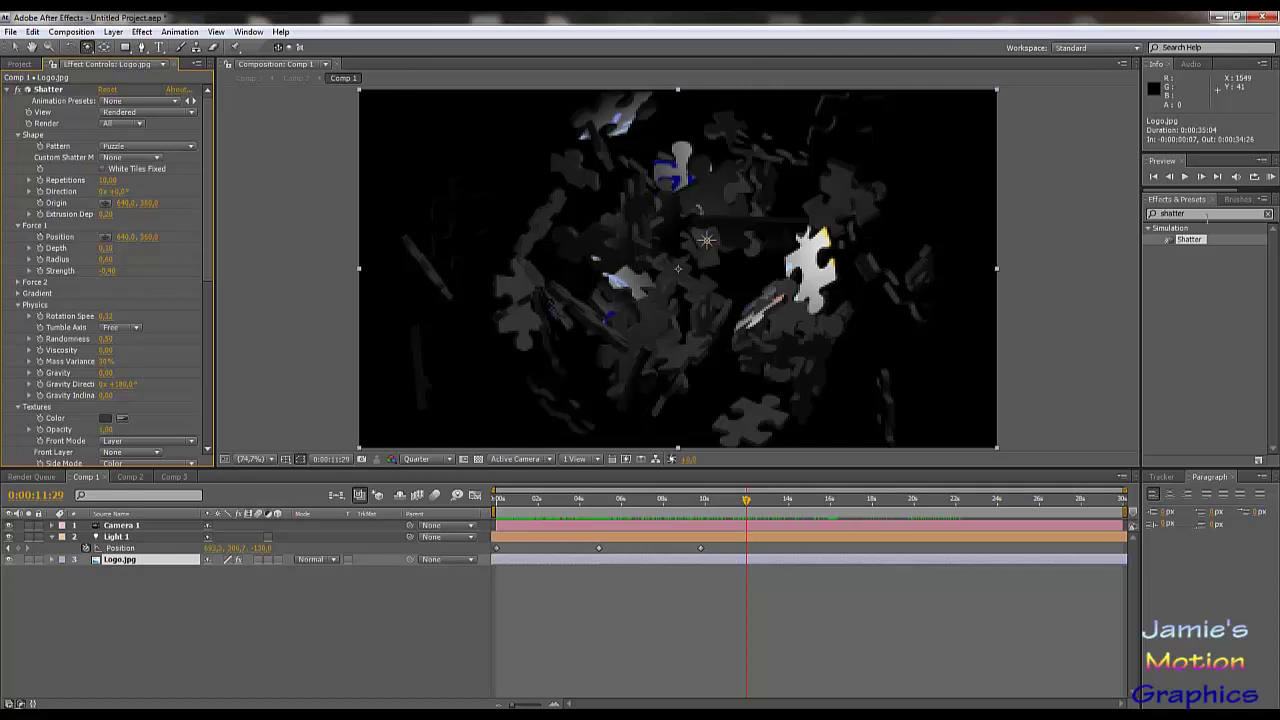
{"action": "type", "text": "bevel"}
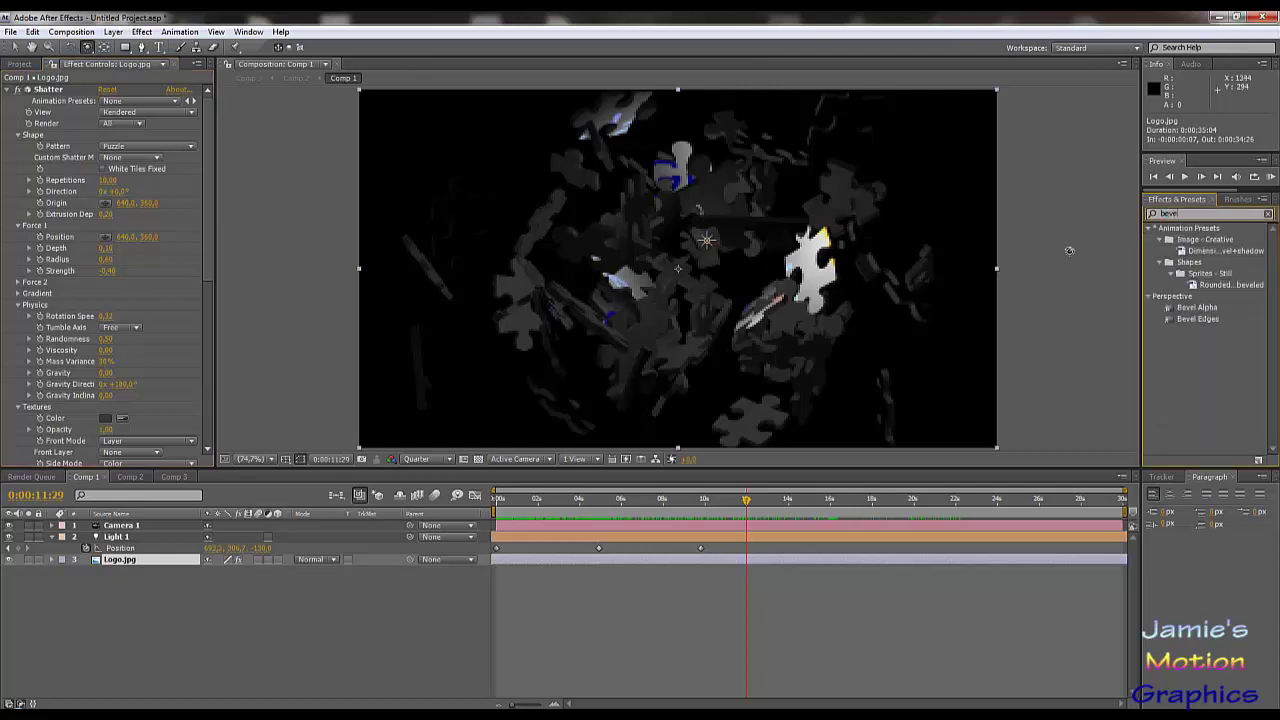
{"action": "key", "text": "BackSpace"}
{"action": "left_click", "coordinate": [1198, 308]}
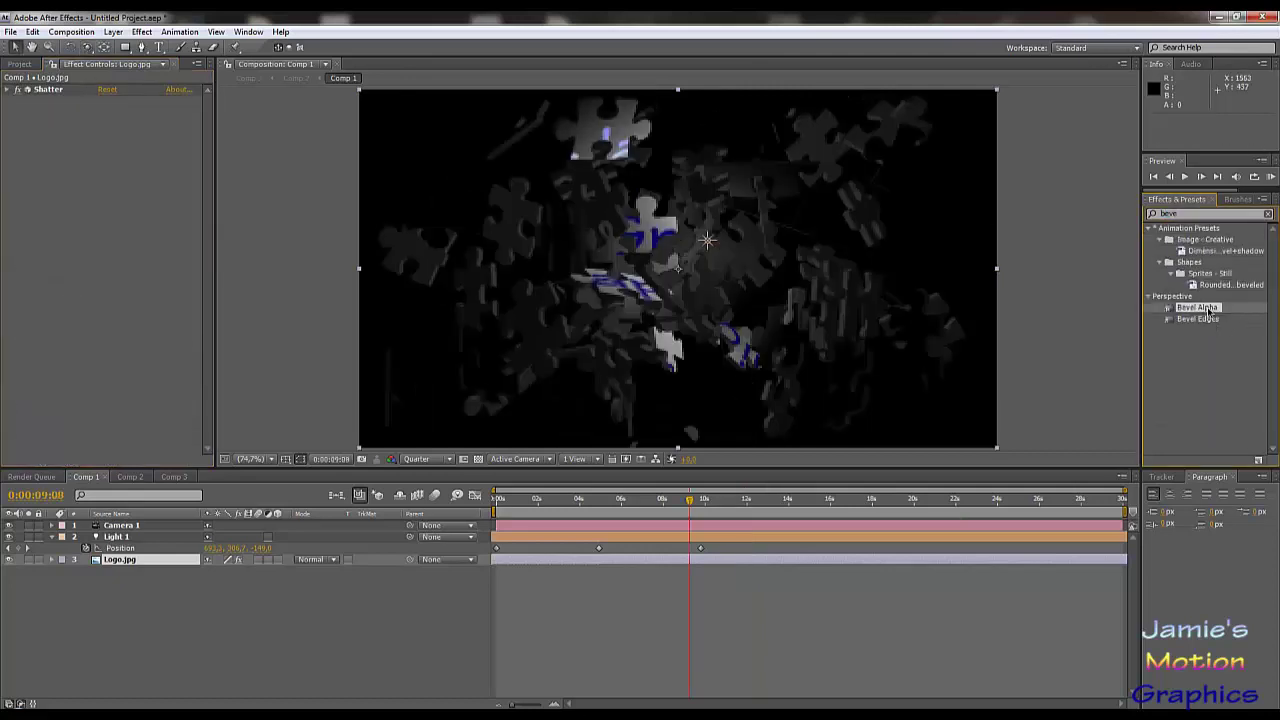
{"action": "left_click_drag", "start_coordinate": [1208, 312], "coordinate": [59, 216]}
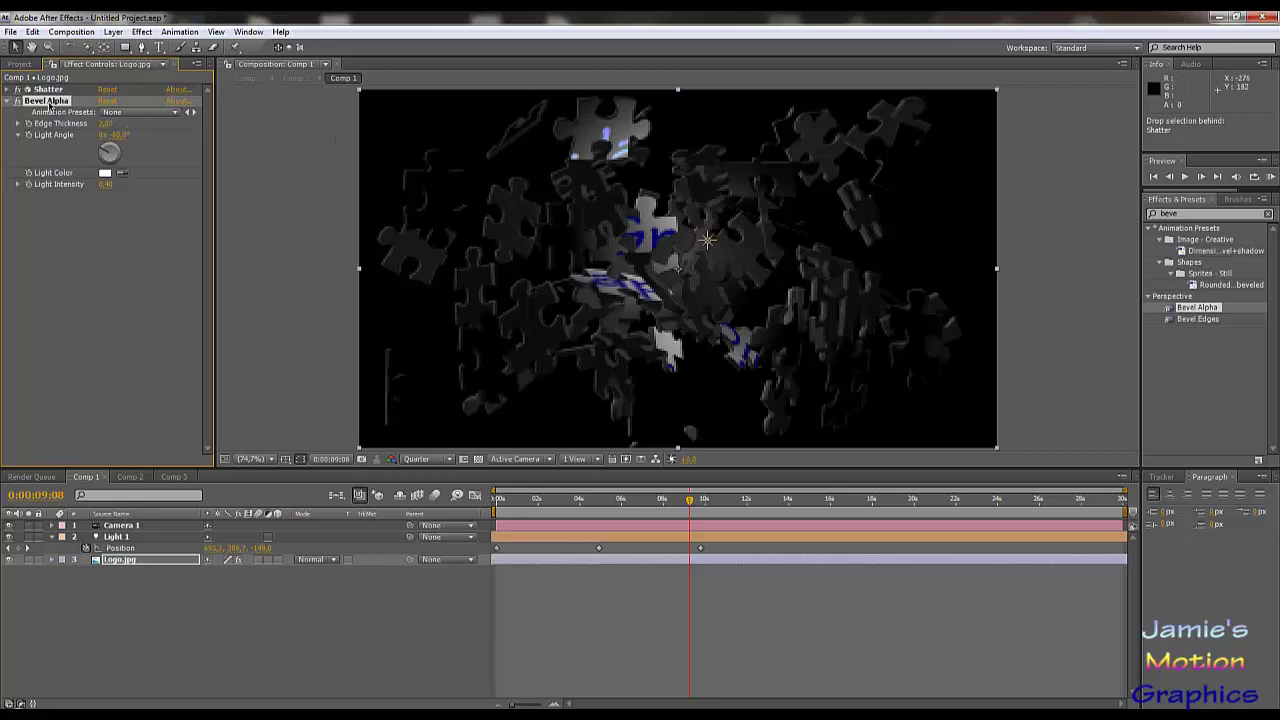
Compare the pieces without Bevel Alpha and with it above Shatter, then restore it below Shatter.
{"action": "key", "text": "Delete"}
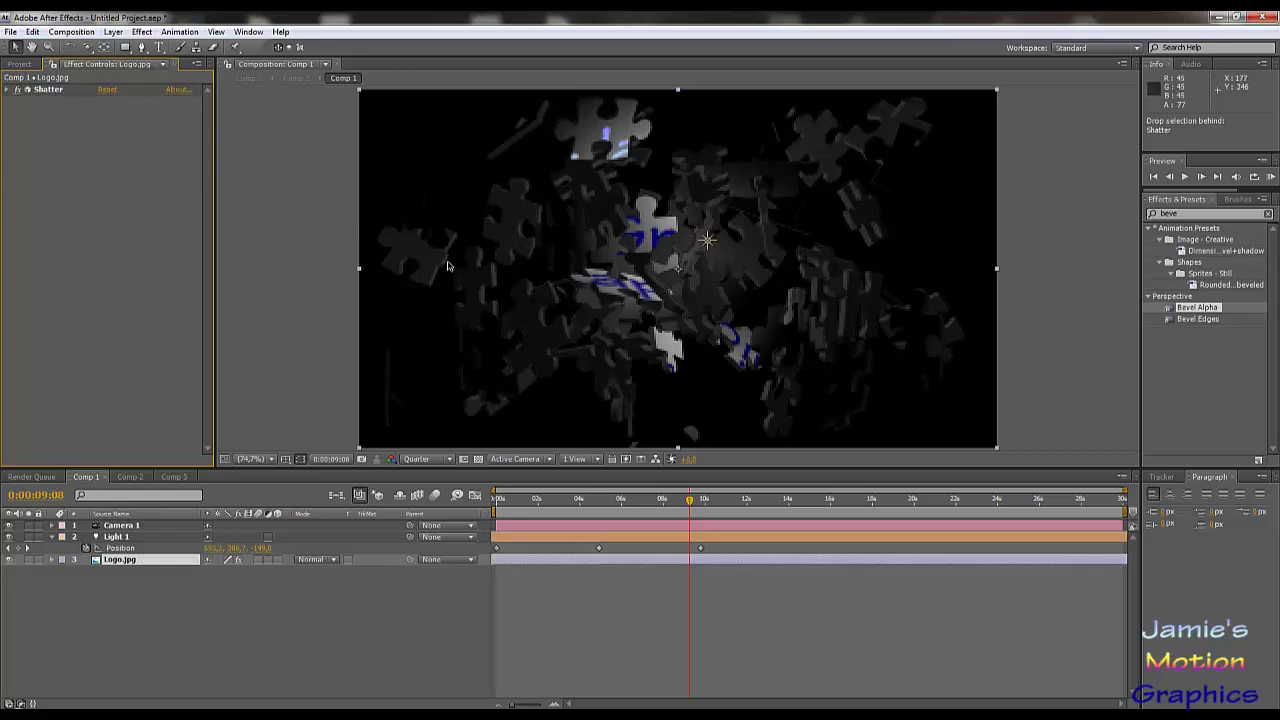
{"action": "key", "text": "ctrl+z"}
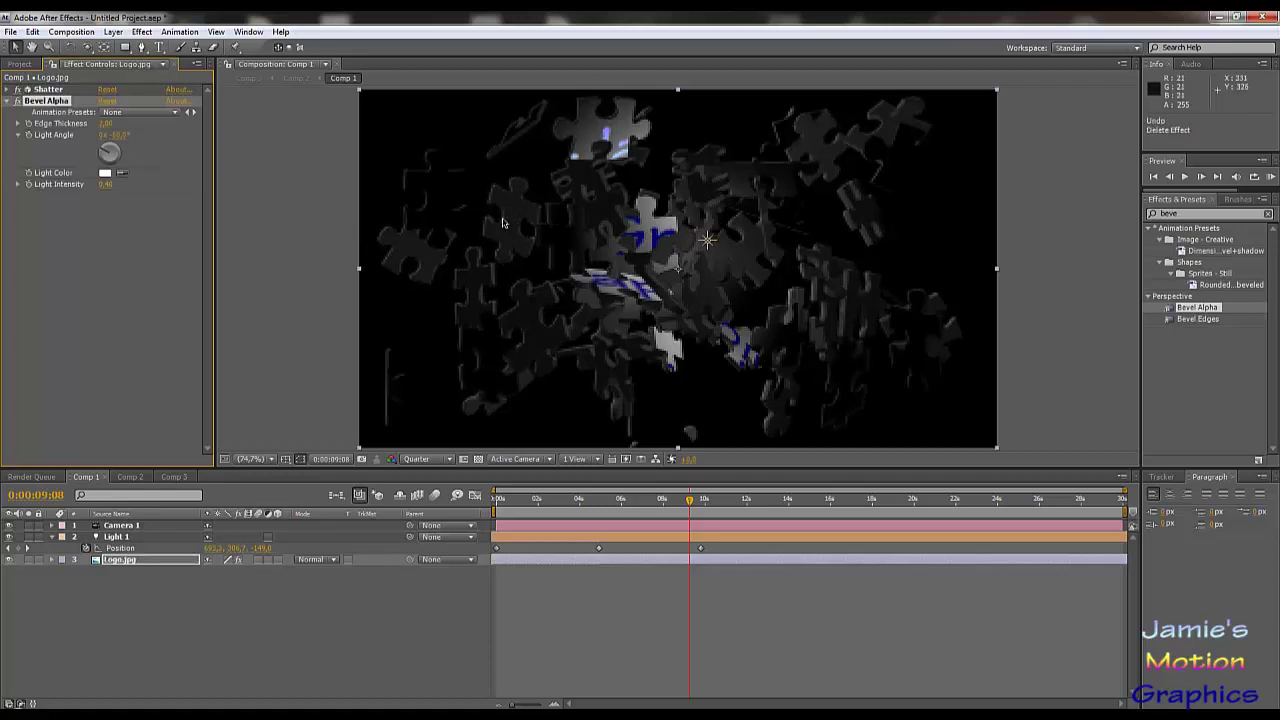
{"action": "left_click_drag", "start_coordinate": [44, 103], "coordinate": [42, 91]}
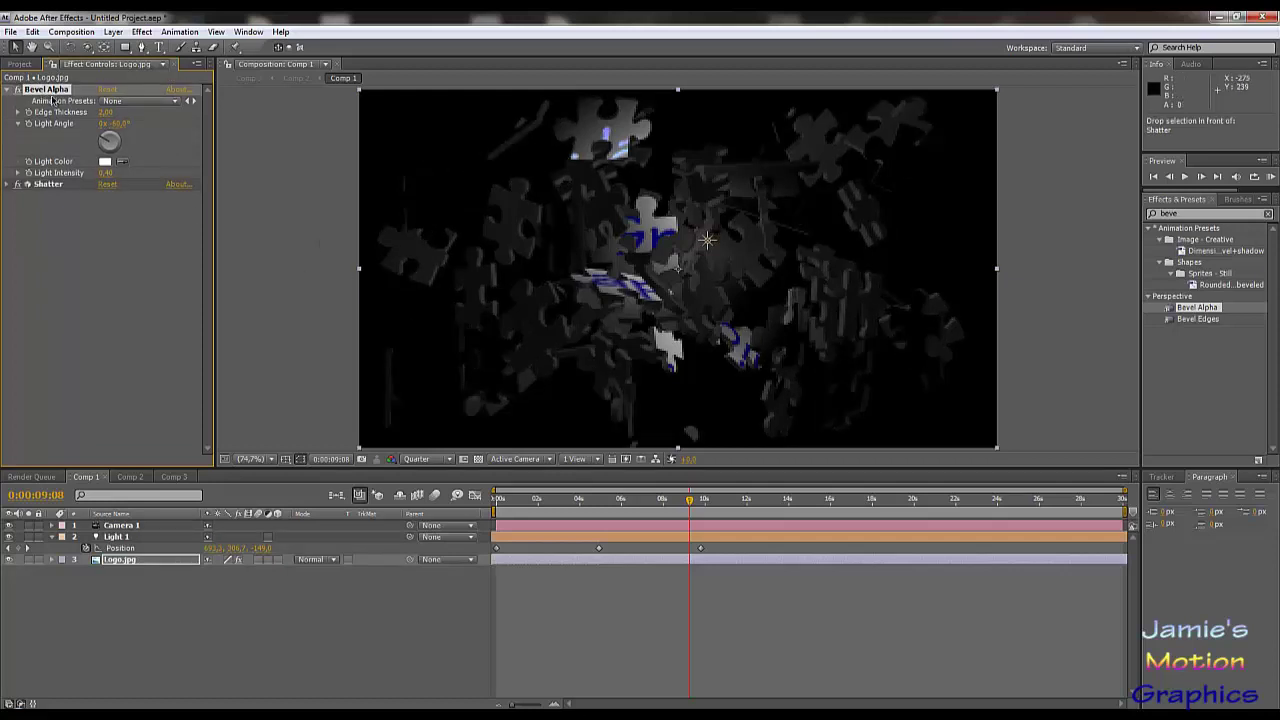
{"action": "left_click_drag", "start_coordinate": [49, 93], "coordinate": [53, 196]}
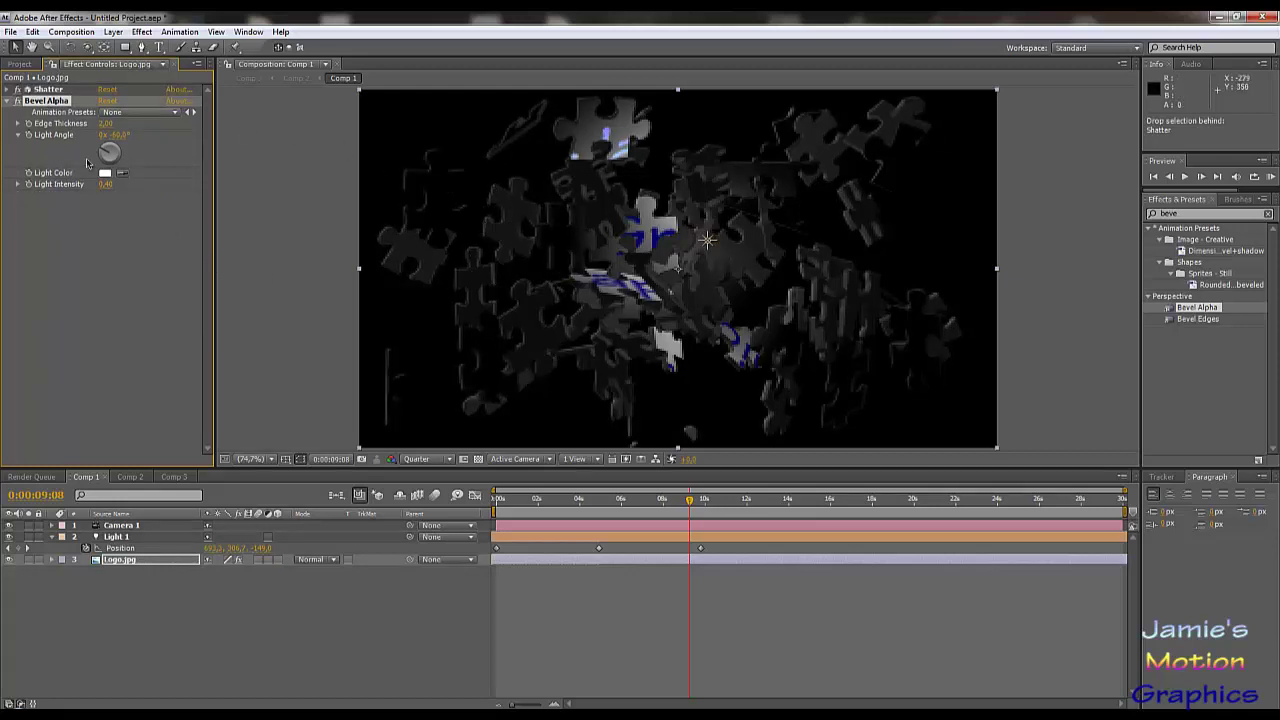
Set Bevel Alpha's Edge Thickness to 0.50 and Light Intensity to 0.40, and check the animation in Comp 3 up to 0:00:04:17.
{"action": "left_click", "coordinate": [103, 124]}
{"action": "key", "text": "Return"}
{"action": "left_click", "coordinate": [106, 124]}
{"action": "type", "text": "0.5"}
{"action": "key", "text": "Return"}
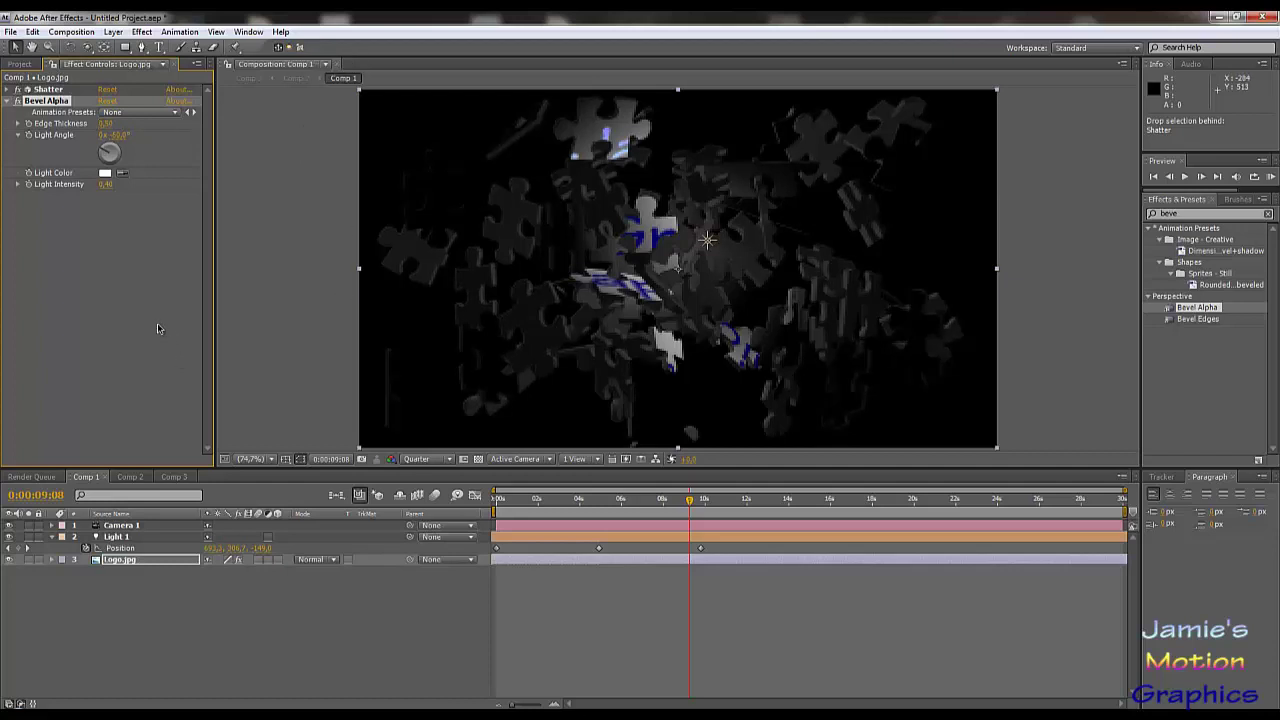
{"action": "left_click", "coordinate": [105, 184]}
{"action": "type", "text": "0,"}
{"action": "key", "text": "Return"}
{"action": "left_click", "coordinate": [178, 477]}
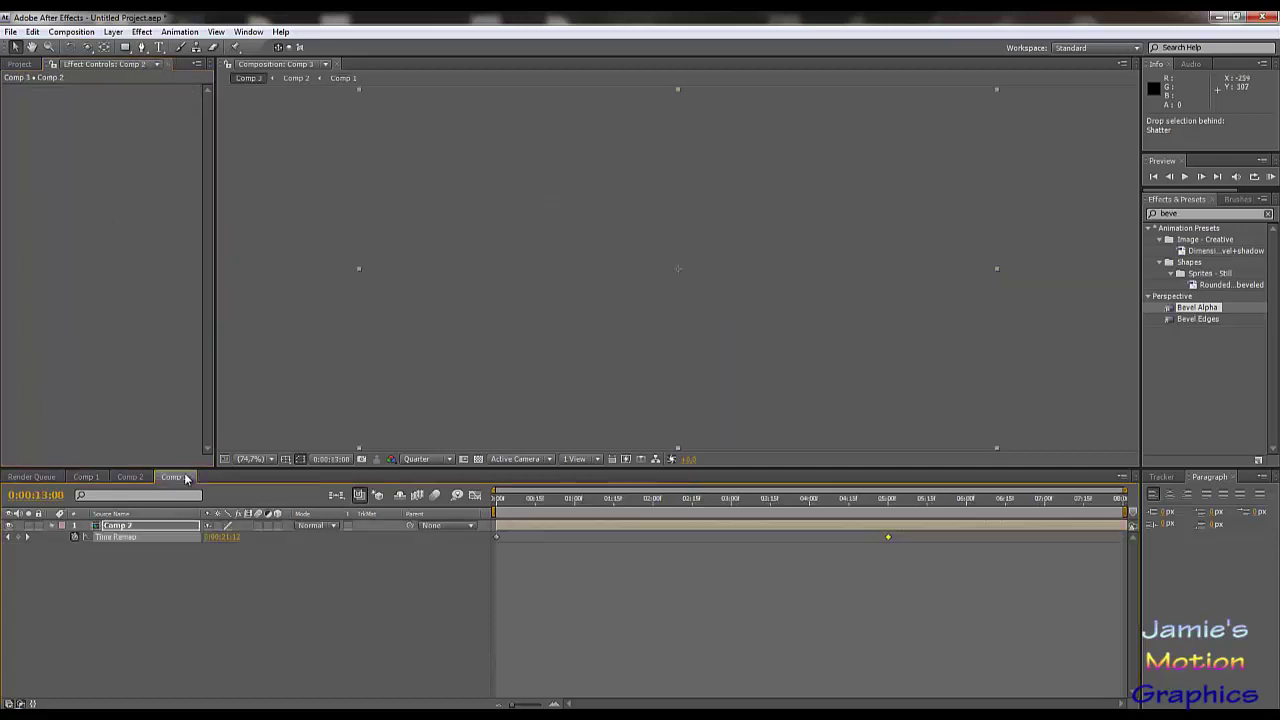
{"action": "left_click_drag", "start_coordinate": [520, 501], "coordinate": [843, 513]}
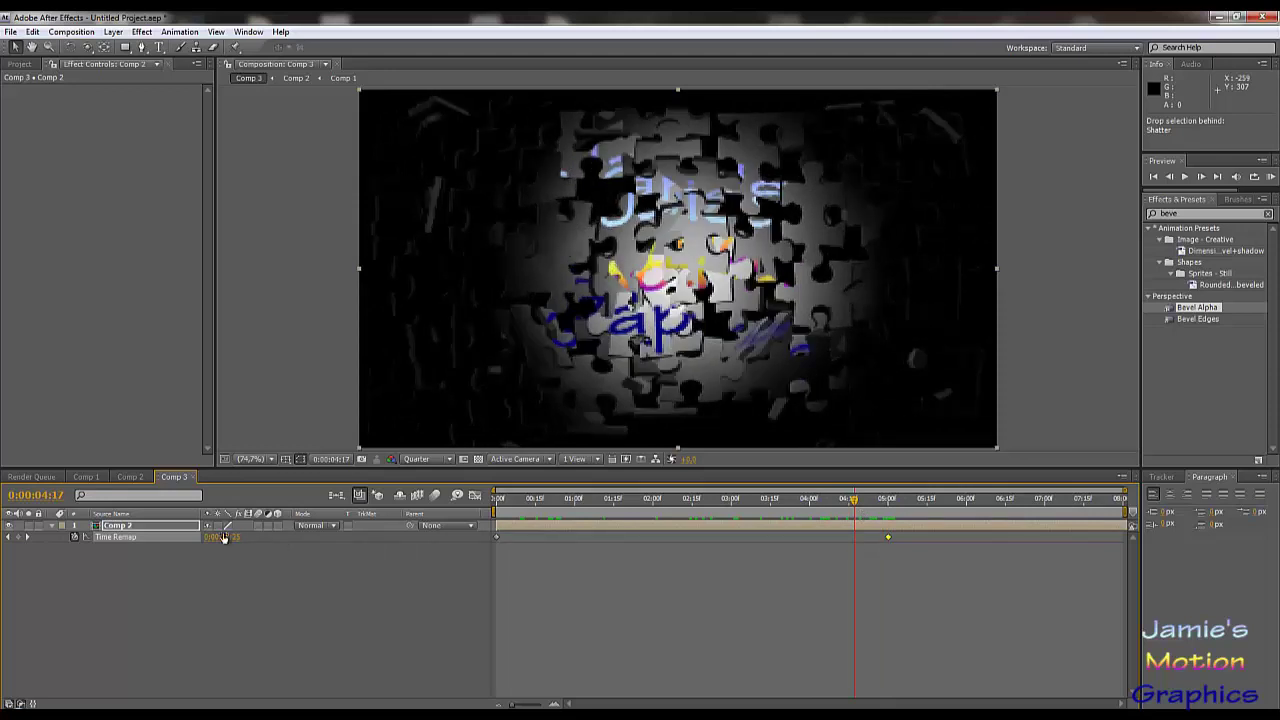
Enable Collapse Transformations on Comp 1 in Comp 2 and on Comp 2 in Comp 3, and scrub Comp 3 to 0:00:05:04.
{"action": "left_click", "coordinate": [130, 476]}
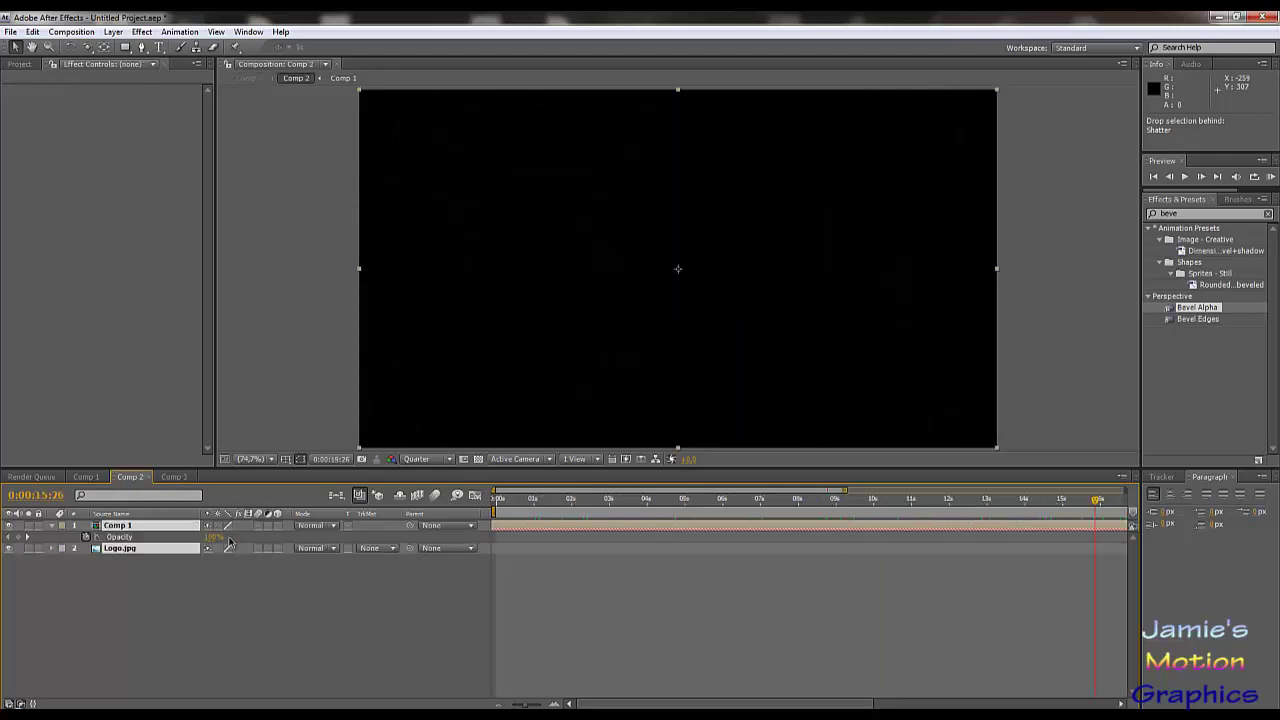
{"action": "left_click", "coordinate": [218, 526]}
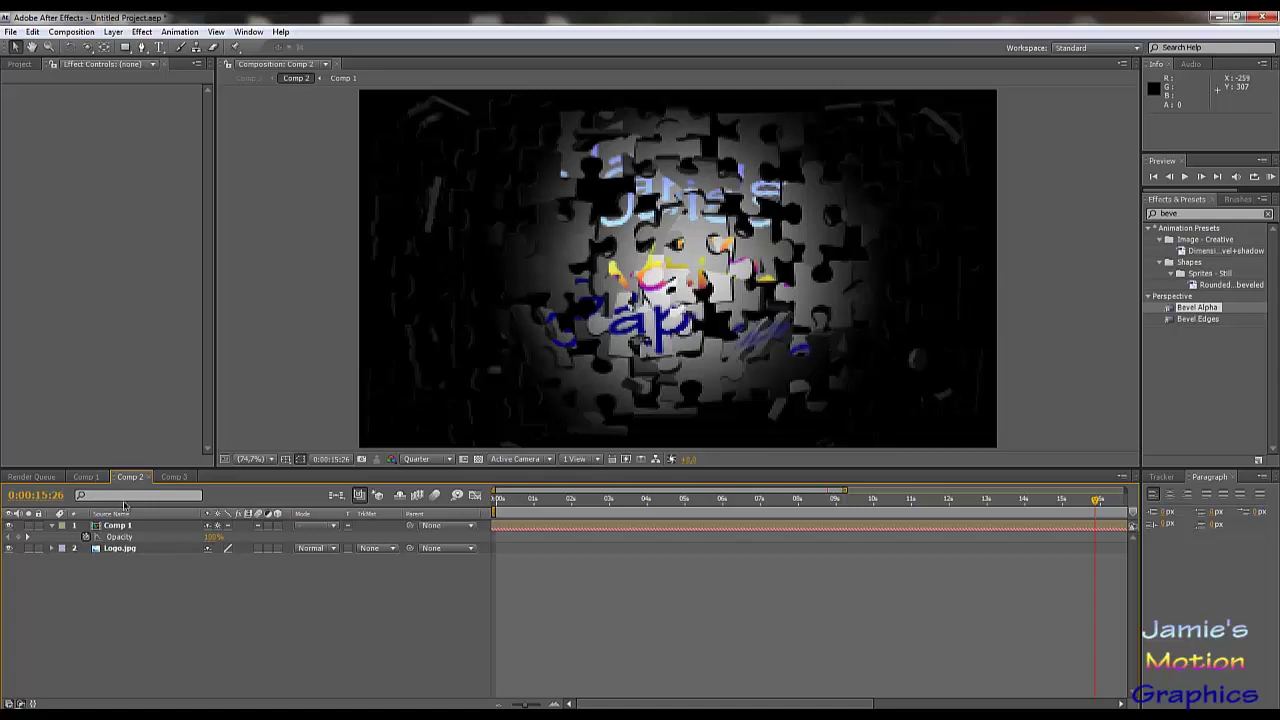
{"action": "key", "text": "ctrl+z"}
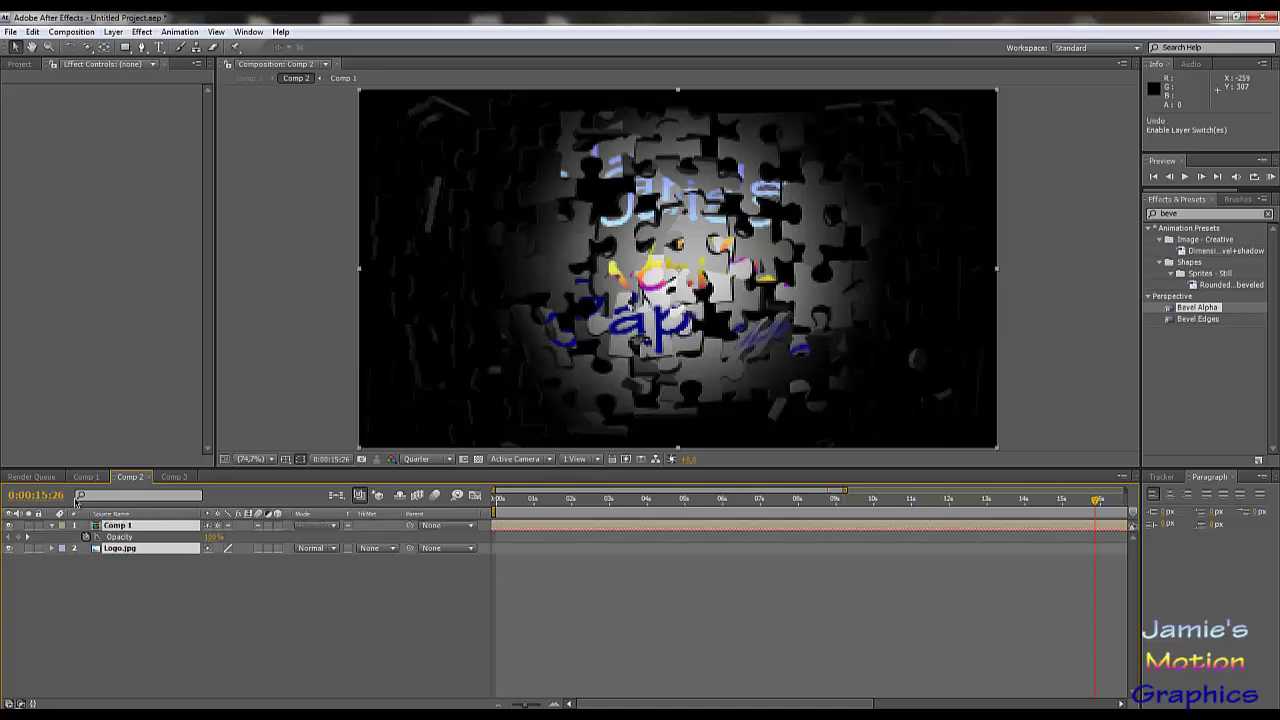
{"action": "left_click", "coordinate": [86, 476]}
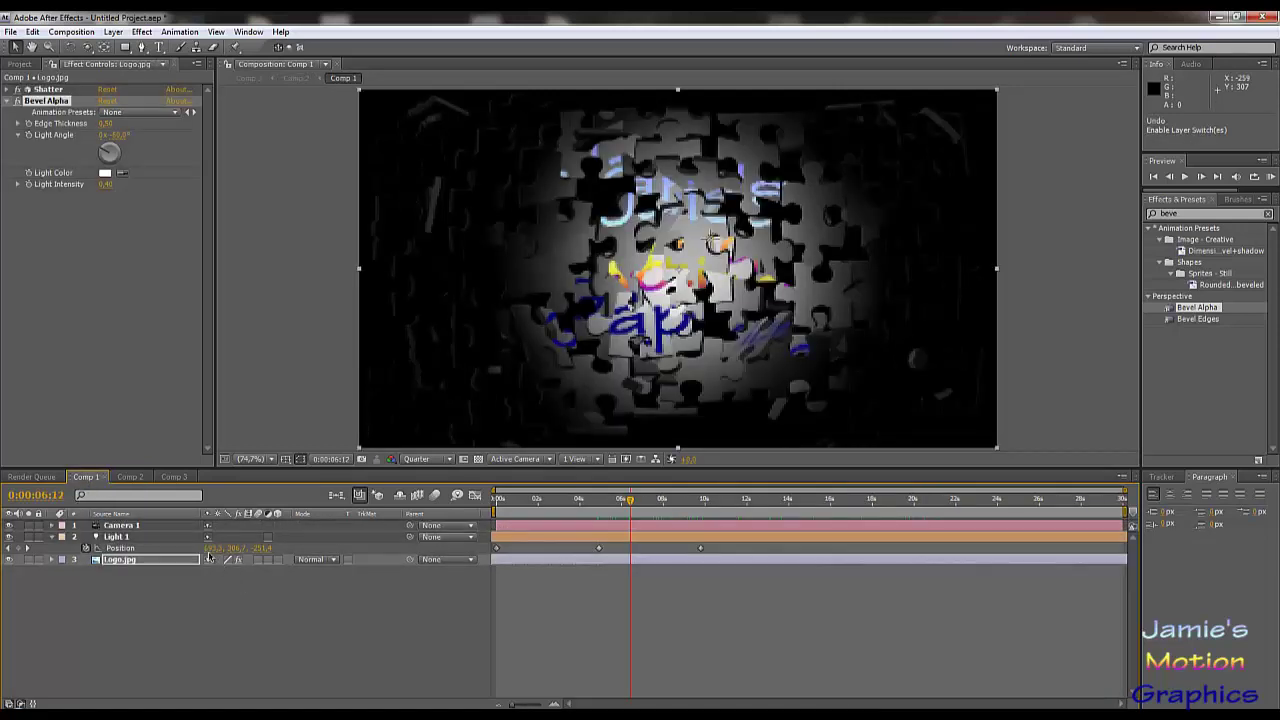
{"action": "left_click", "coordinate": [176, 477]}
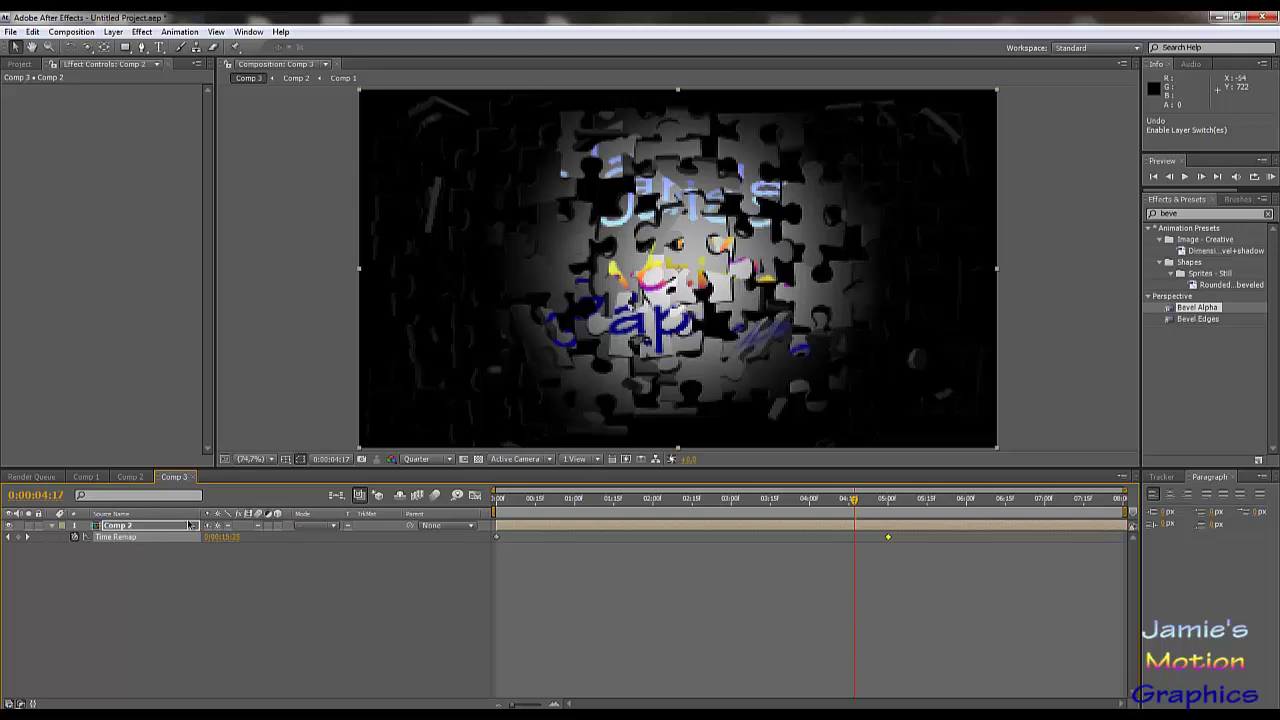
{"action": "left_click_drag", "start_coordinate": [637, 500], "coordinate": [899, 509]}
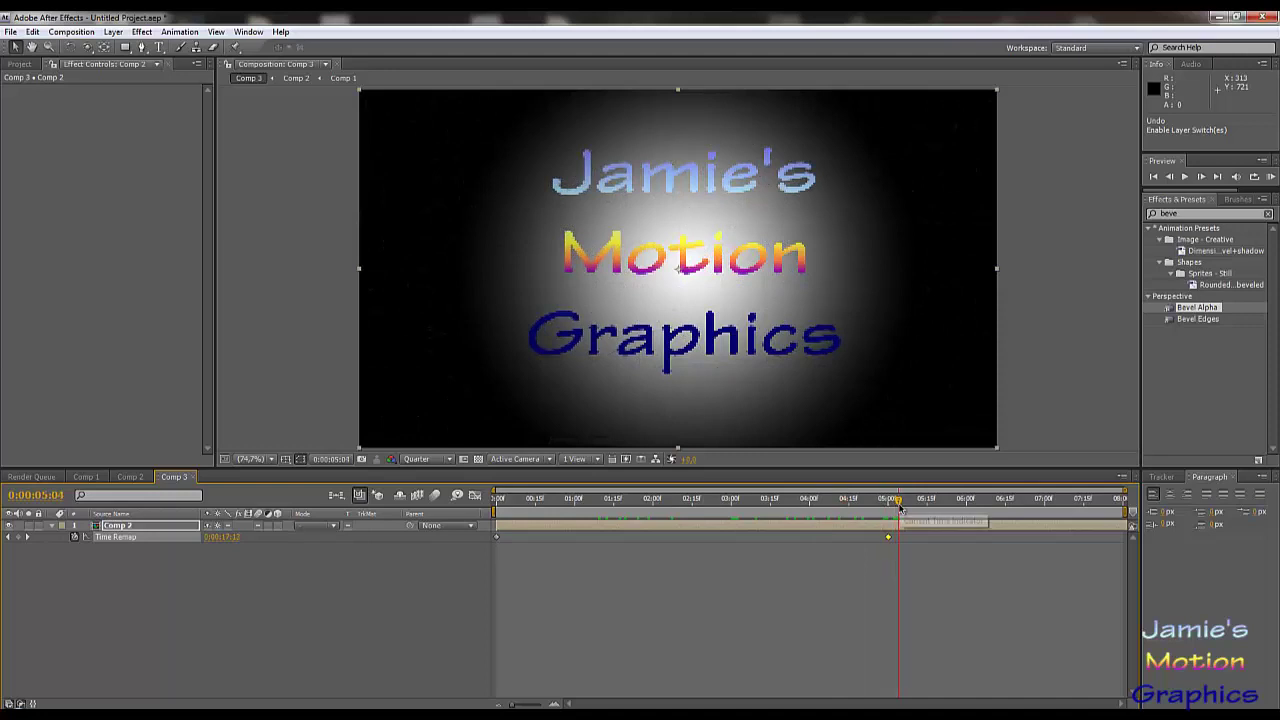